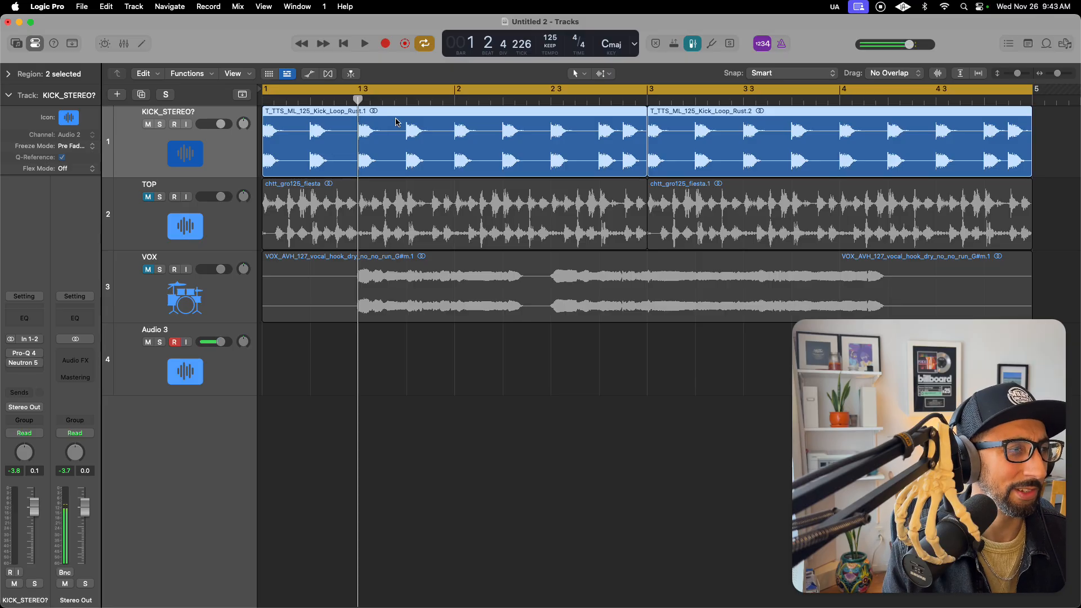
Audition the kick loop, then activate and open Pro-Q 4 on the KICK_STEREO? track
key("space")
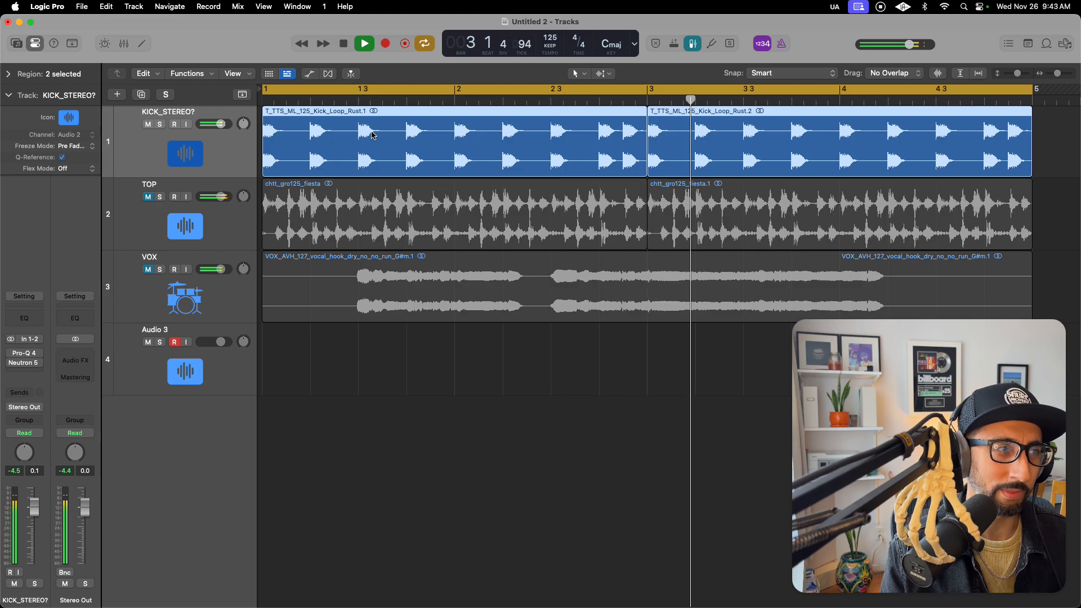
key("space")
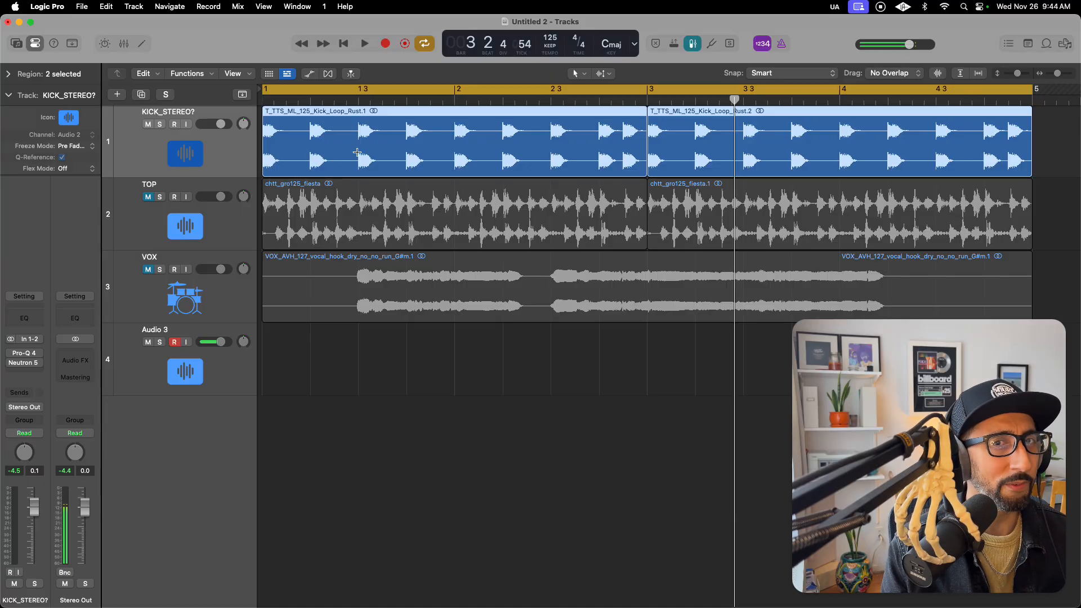
left_click(26, 353)
key("space")
key("space")
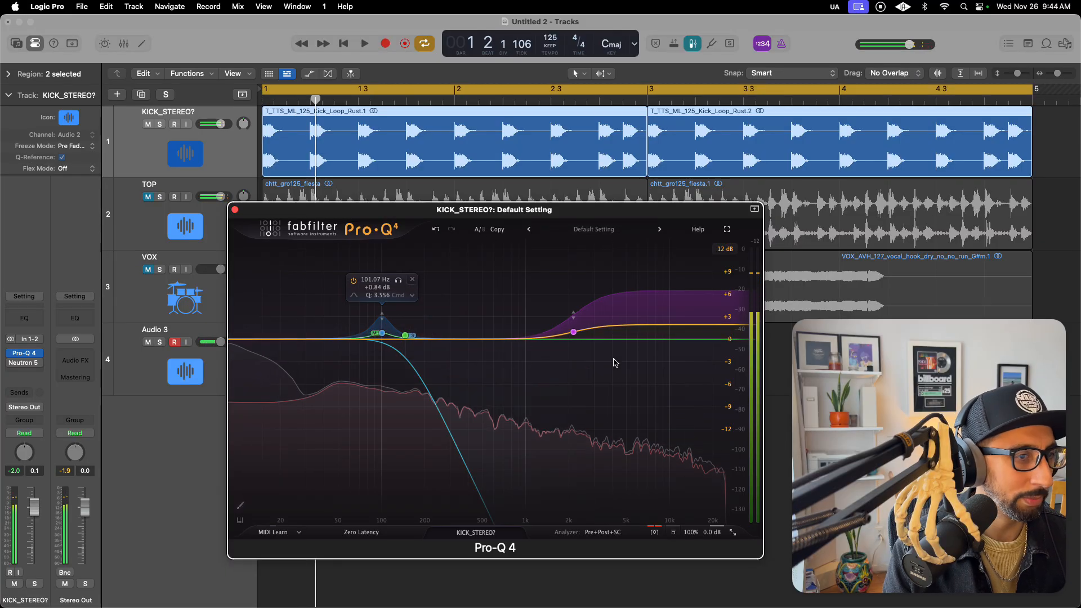
Reset Pro-Q 4 to its Default Setting preset
left_click(585, 230)
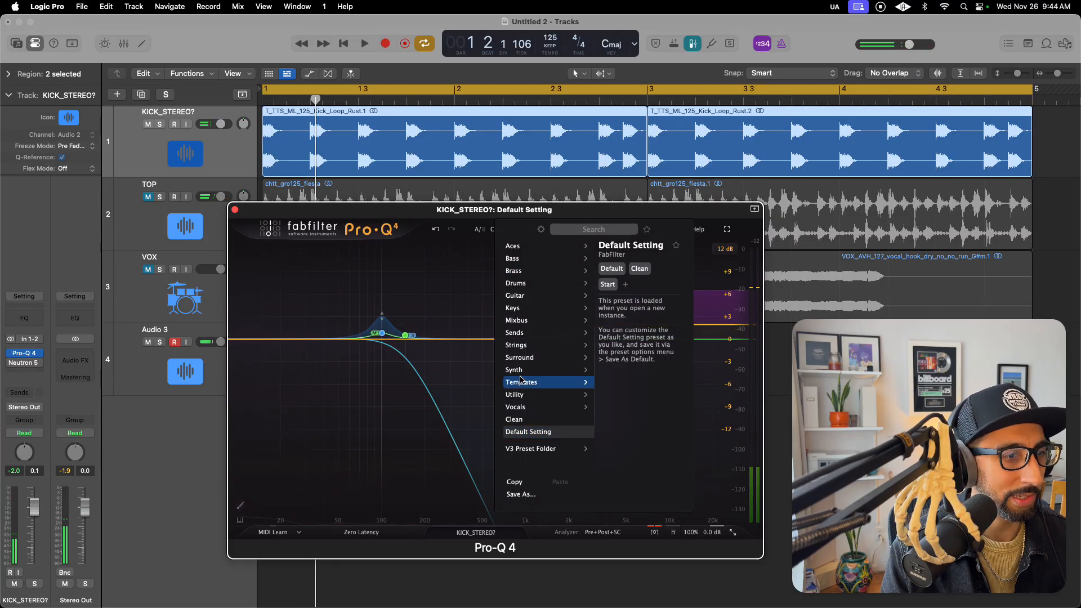
left_click(523, 432)
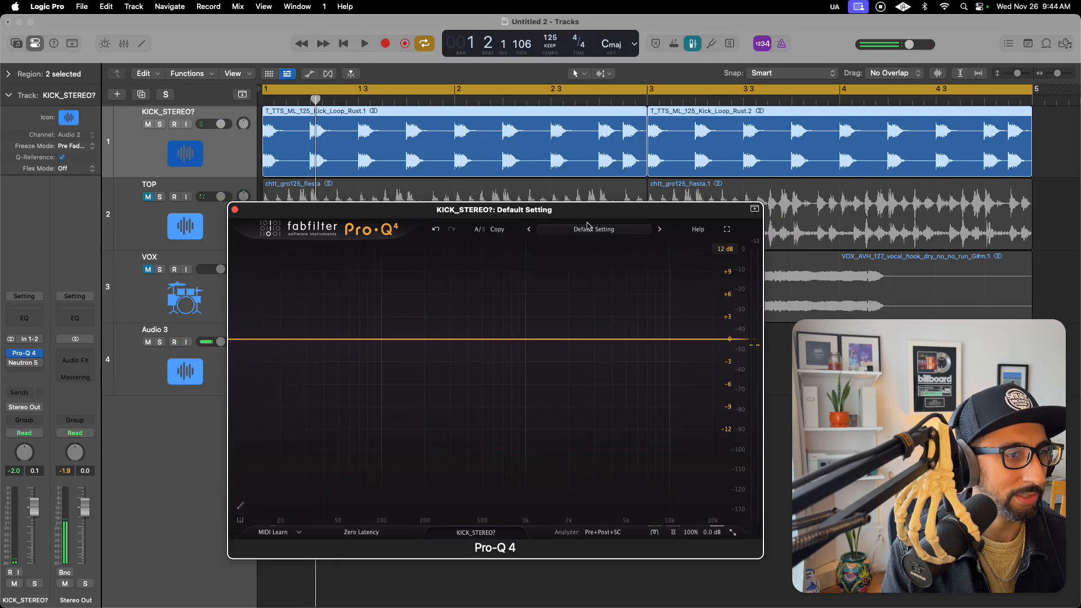
left_click_drag(599, 215, 600, 217)
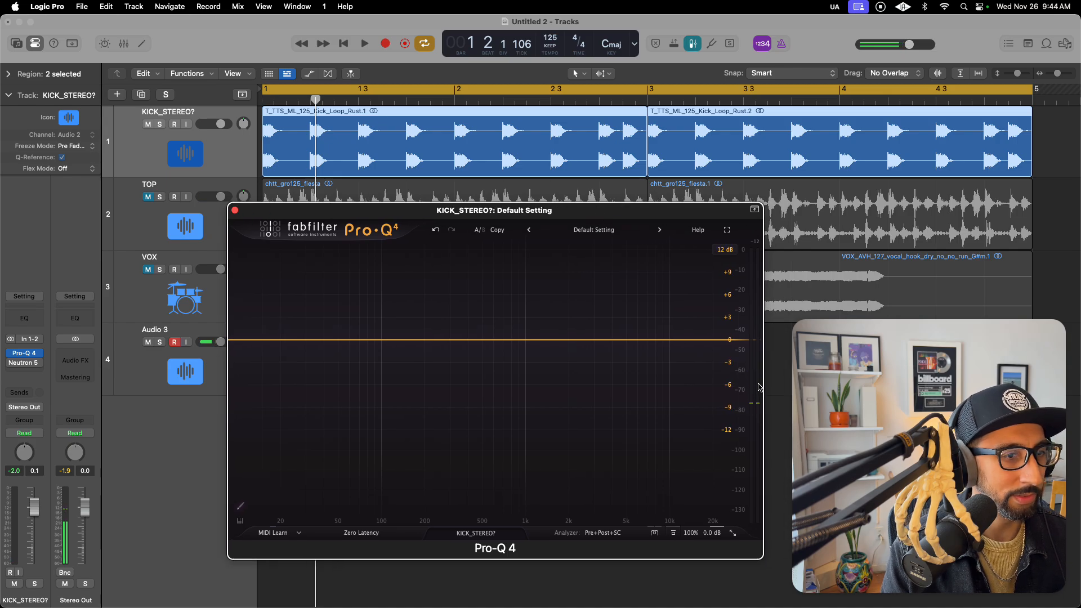
Add a 12 dB/oct High Cut band on the Side channel at about 158 Hz while auditioning the kick
key("space")
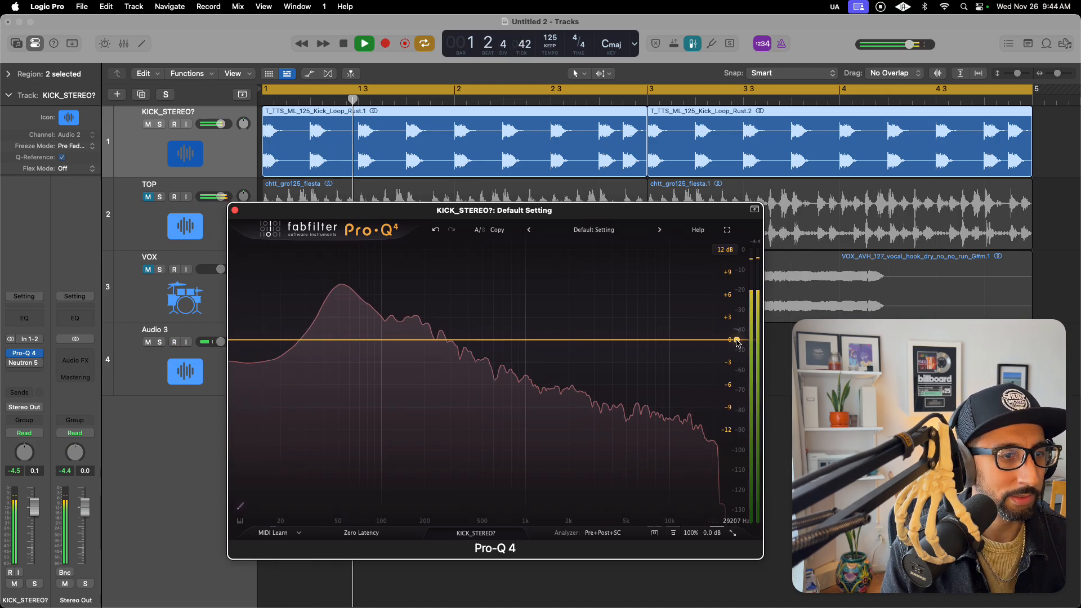
left_click(728, 340)
left_click_drag(727, 341, 501, 337)
left_click(611, 483)
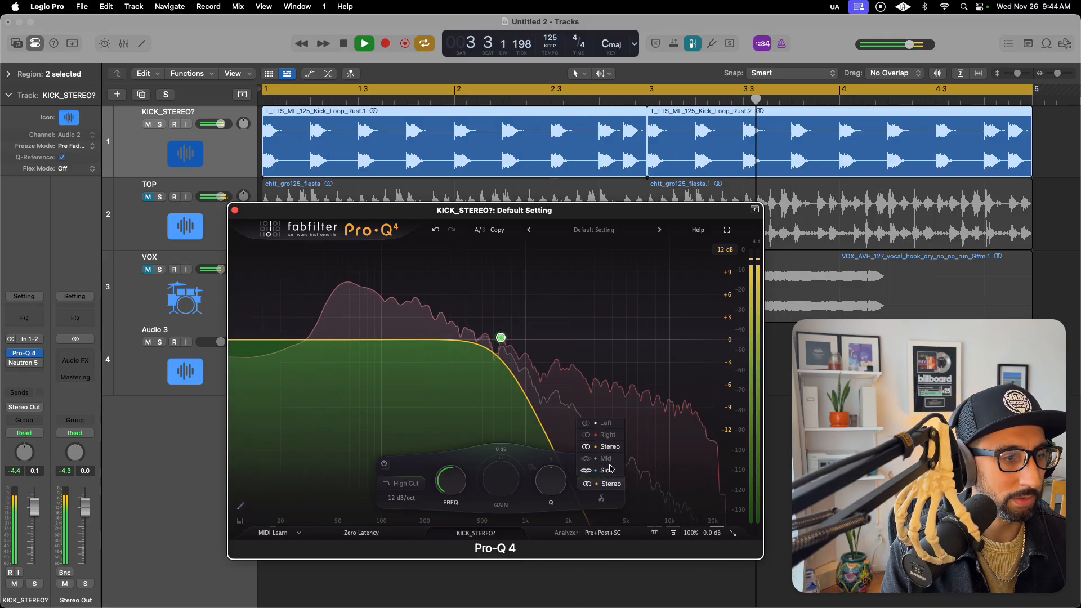
left_click(606, 470)
left_click_drag(496, 333, 410, 340)
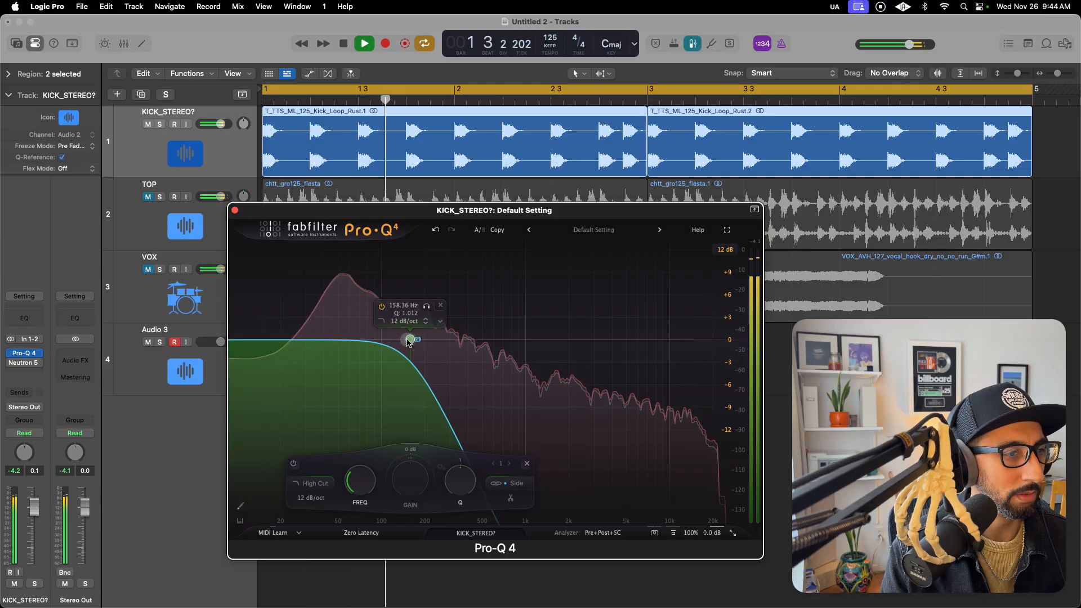
key("space")
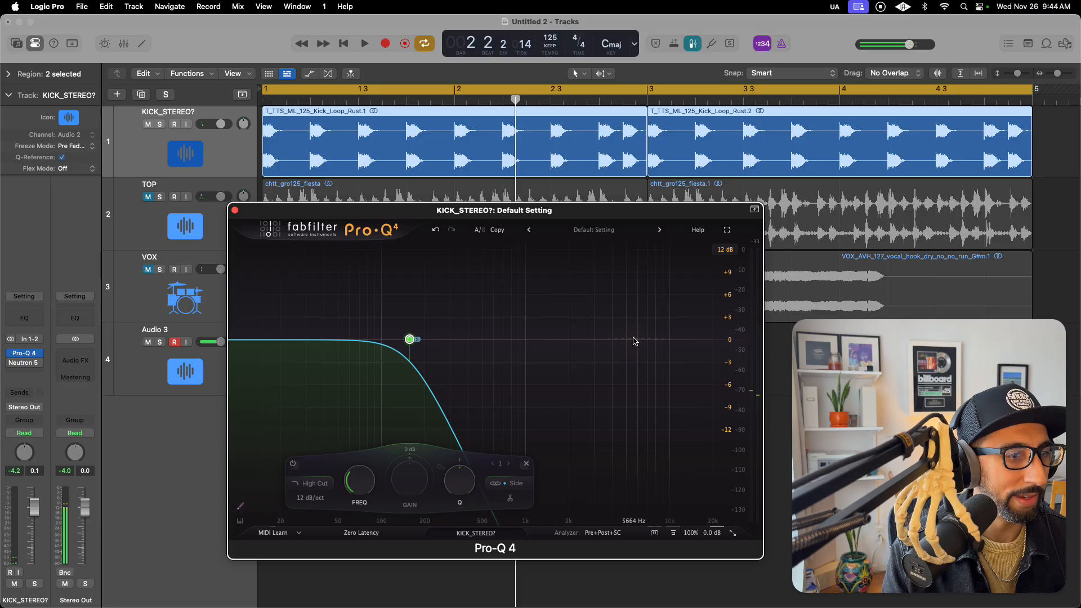
Add a Stereo bell band at about 9.85 kHz with a Q of about 0.39 and a +4.90 dB dynamic range
left_click(657, 340)
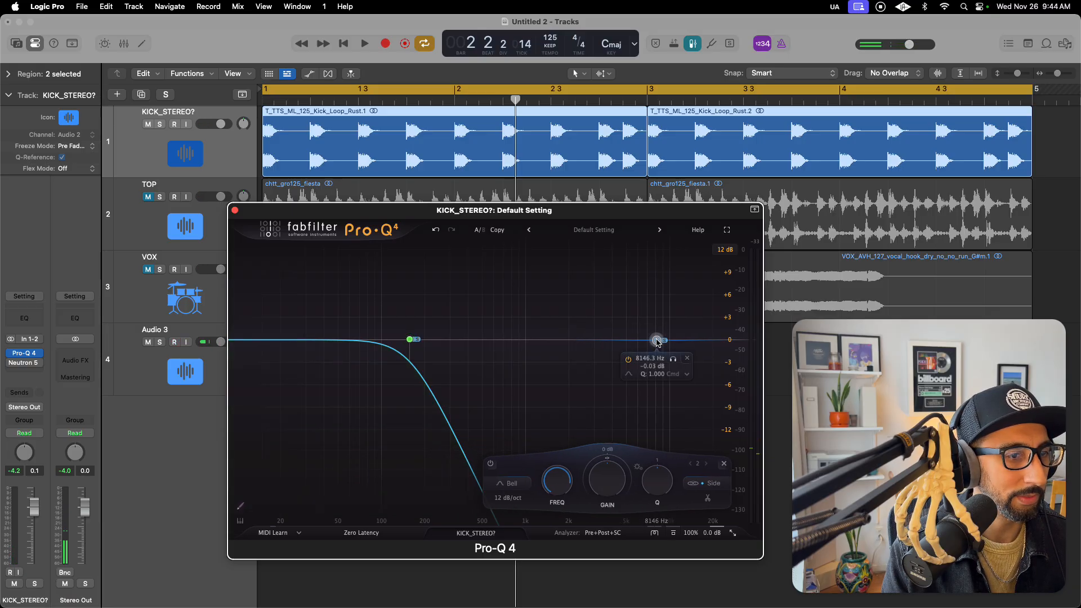
left_click(714, 484)
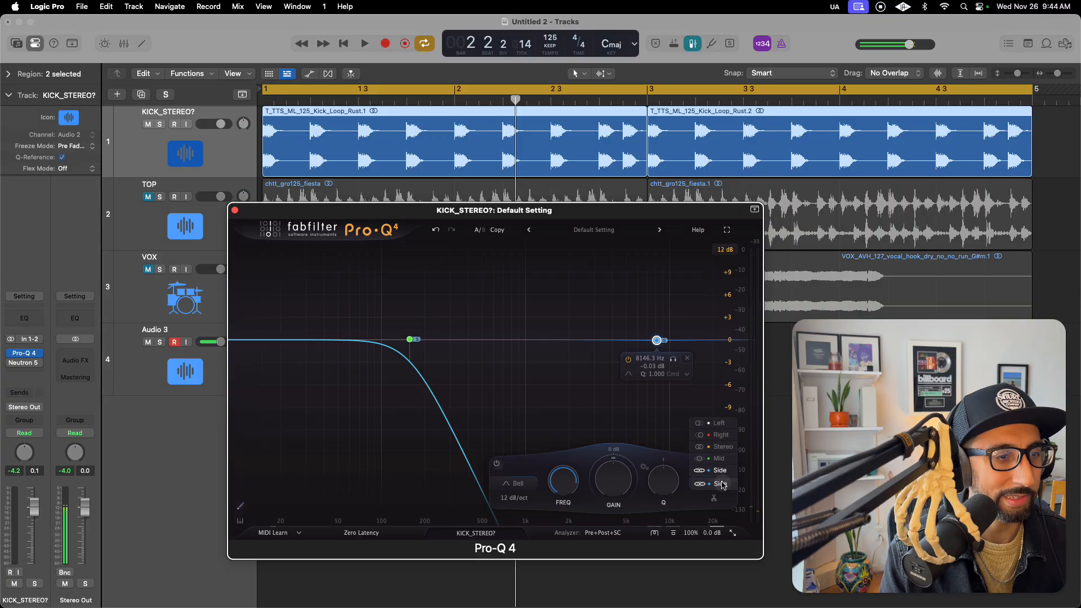
left_click(721, 447)
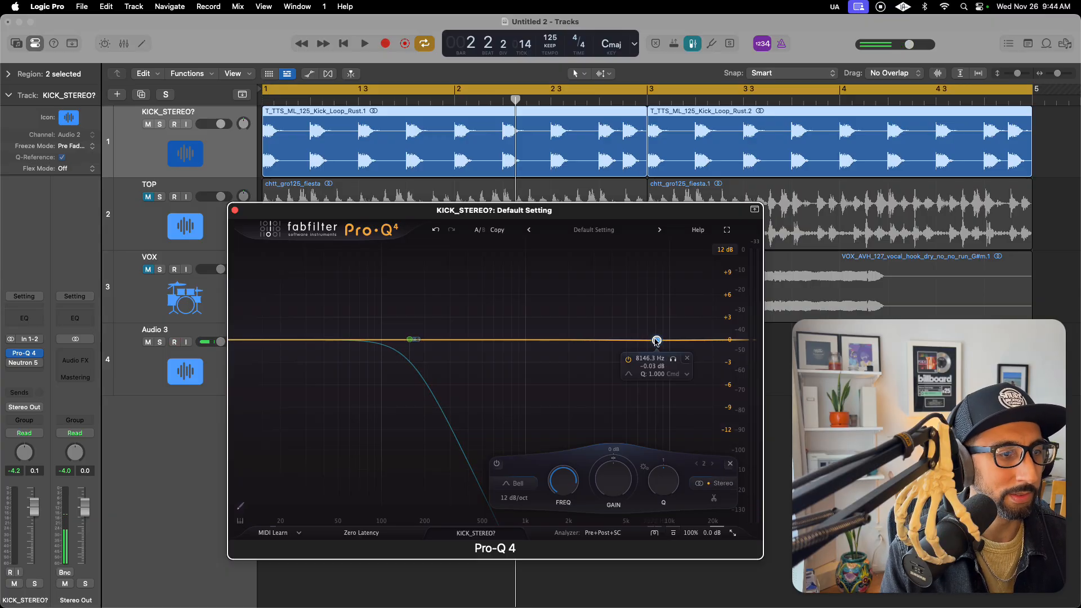
left_click_drag(614, 460, 614, 448)
key("space")
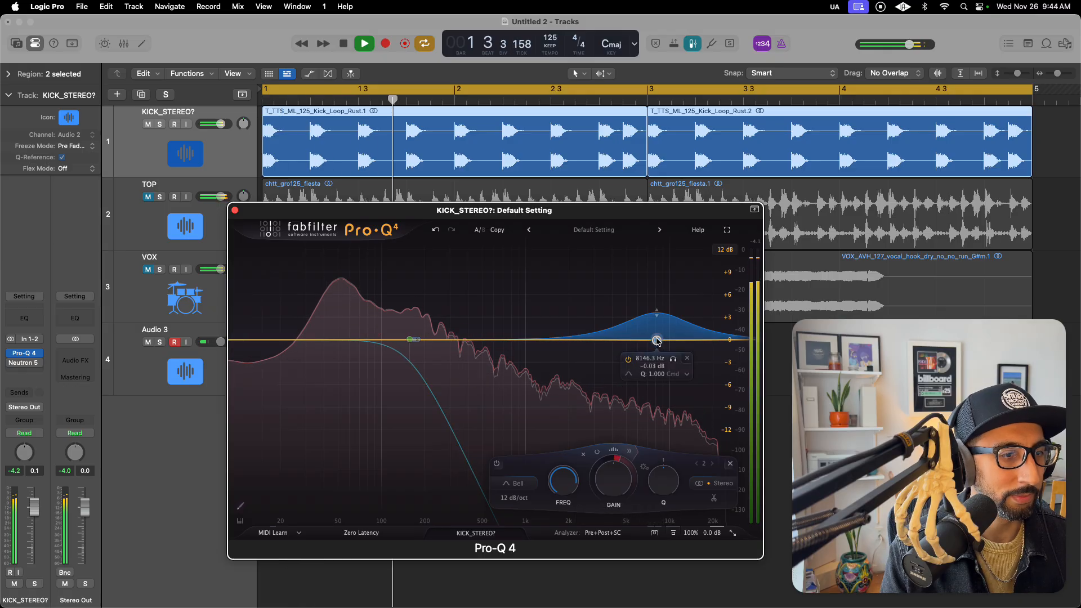
left_click_drag(656, 340, 668, 341)
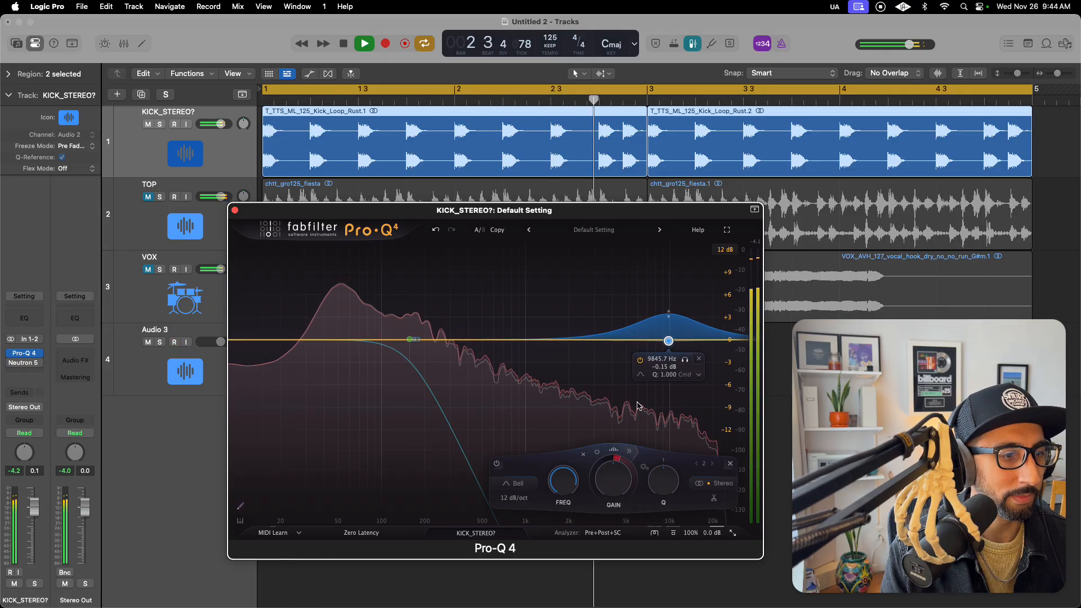
left_click_drag(667, 489, 667, 503)
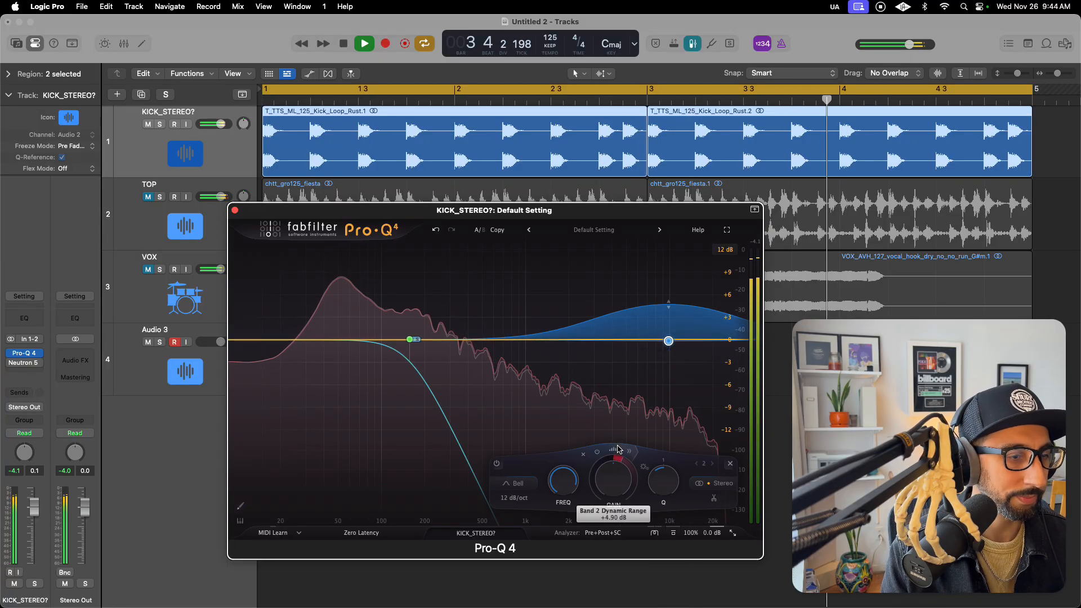
key("space")
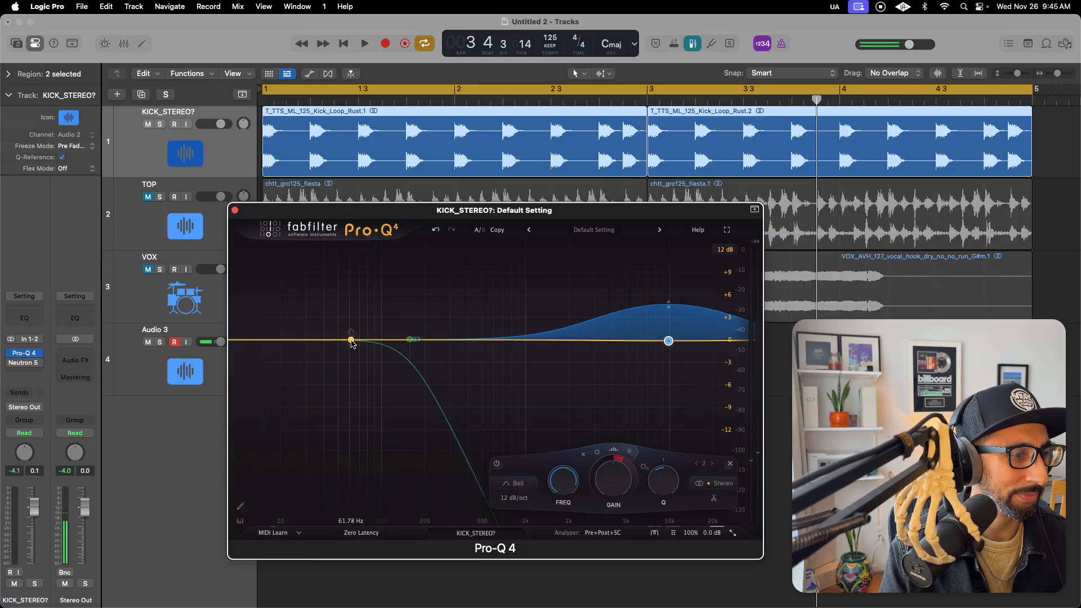
Add a narrow Mid bell band at about 100 Hz with an upward dynamic boost while auditioning the kick
left_click(363, 341)
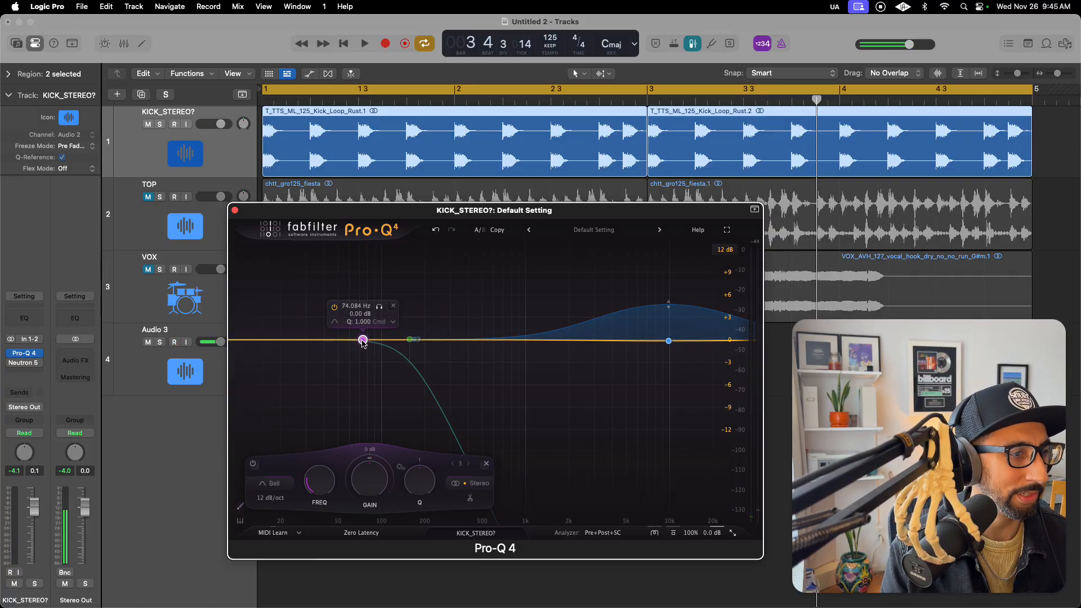
left_click(477, 487)
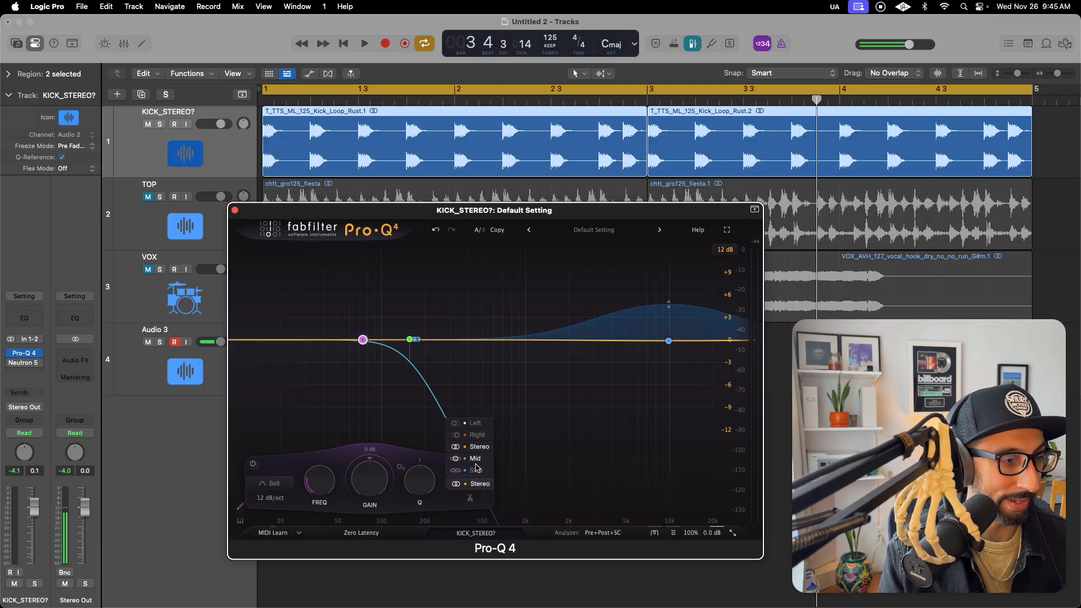
left_click(478, 461)
key("space")
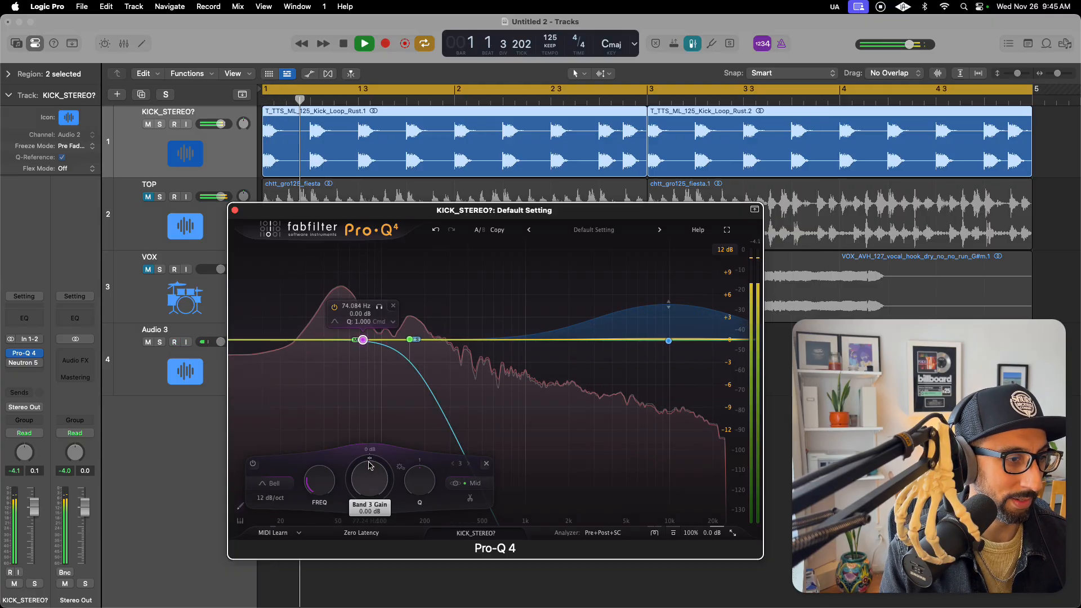
left_click_drag(370, 459, 372, 430)
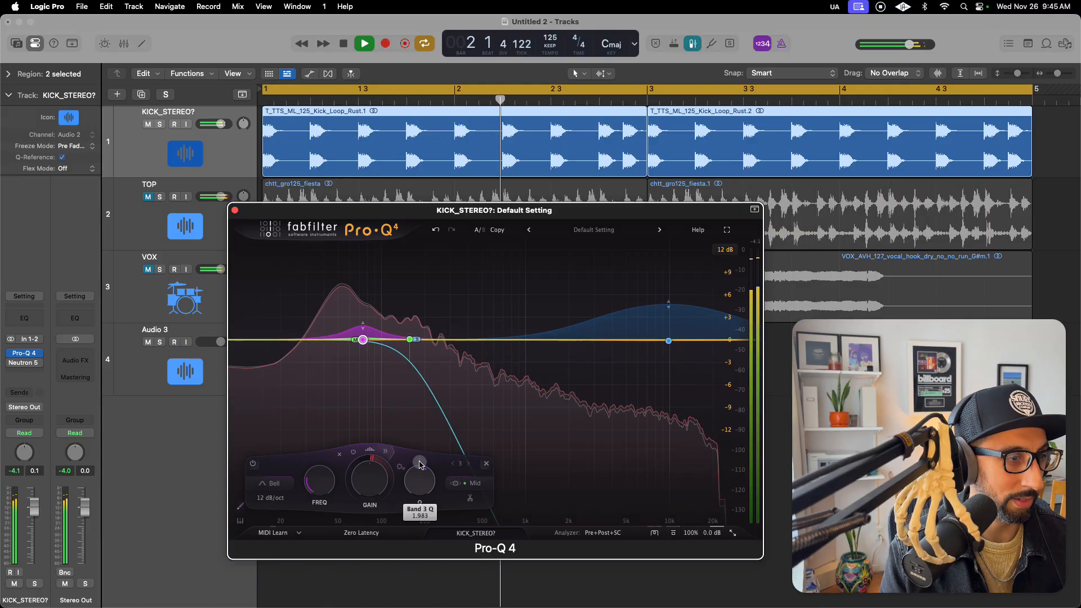
scroll(364, 340, "up", 5)
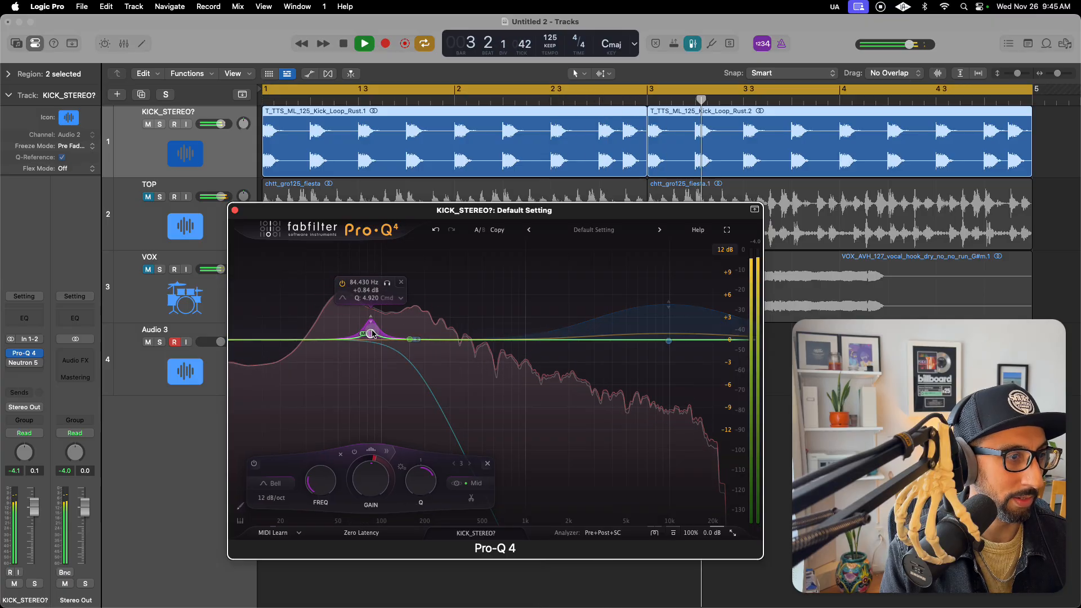
left_click_drag(363, 340, 383, 338)
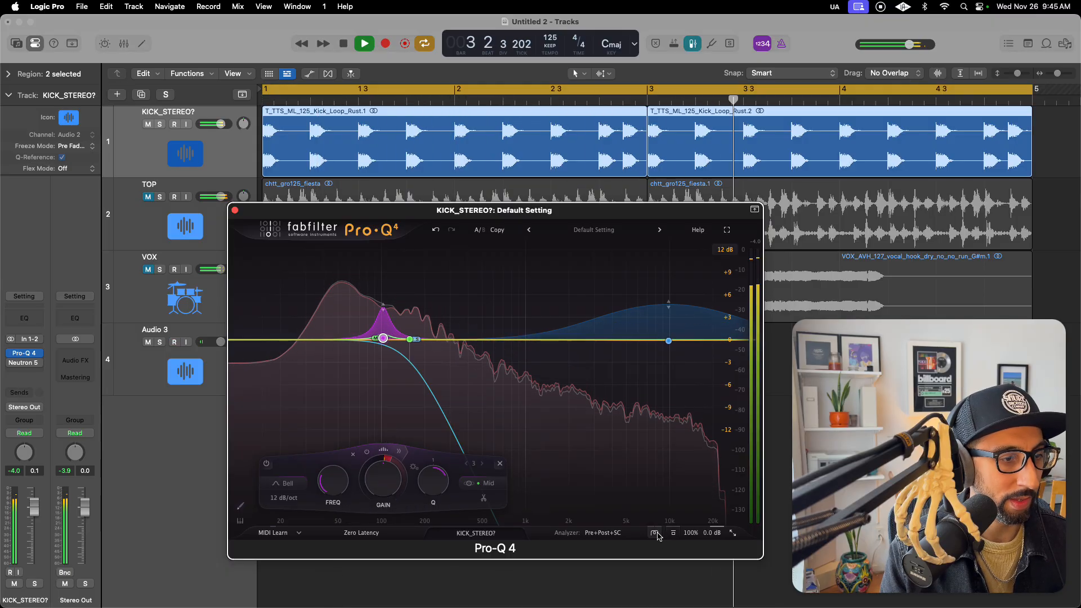
key("space")
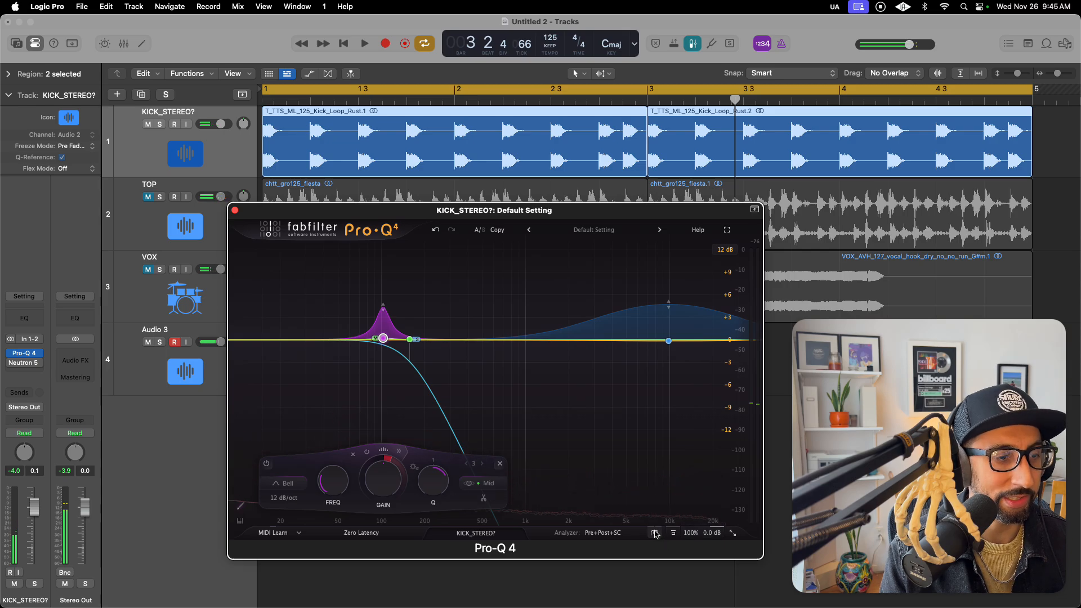
Turn on a character mode in Pro-Q 4 and audition the kick with it
left_click(655, 533)
left_click(667, 575)
key("space")
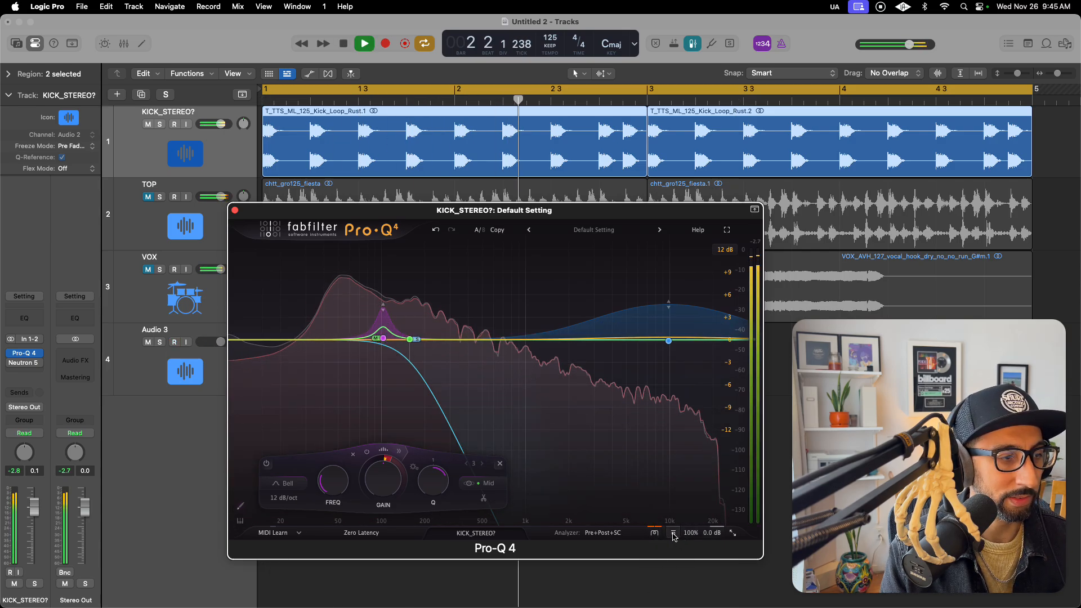
key("space")
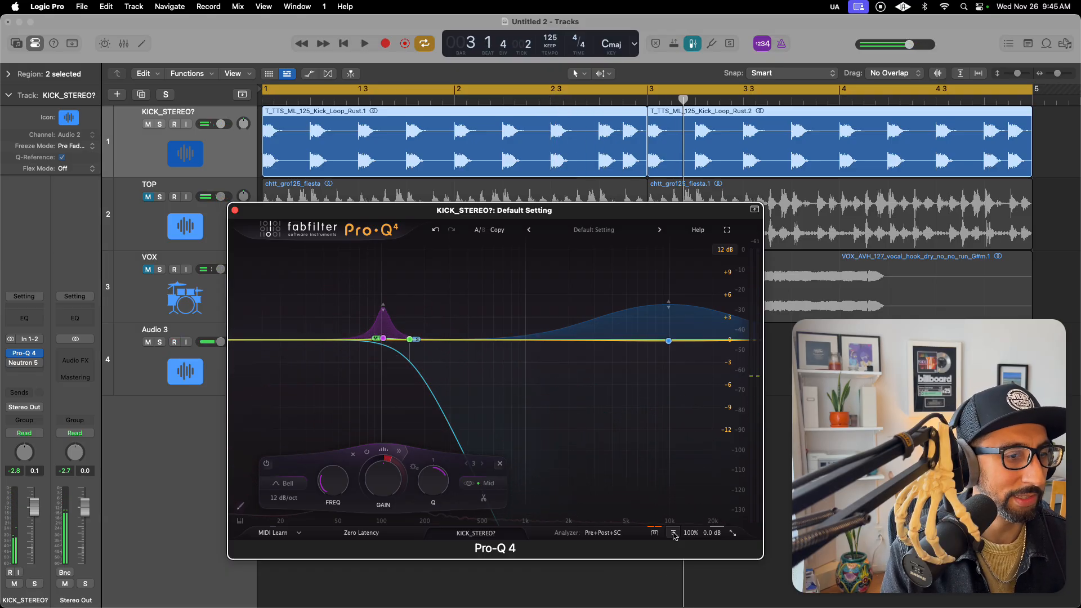
Compare the kick with the whole EQ bypassed and active during playback
key("space")
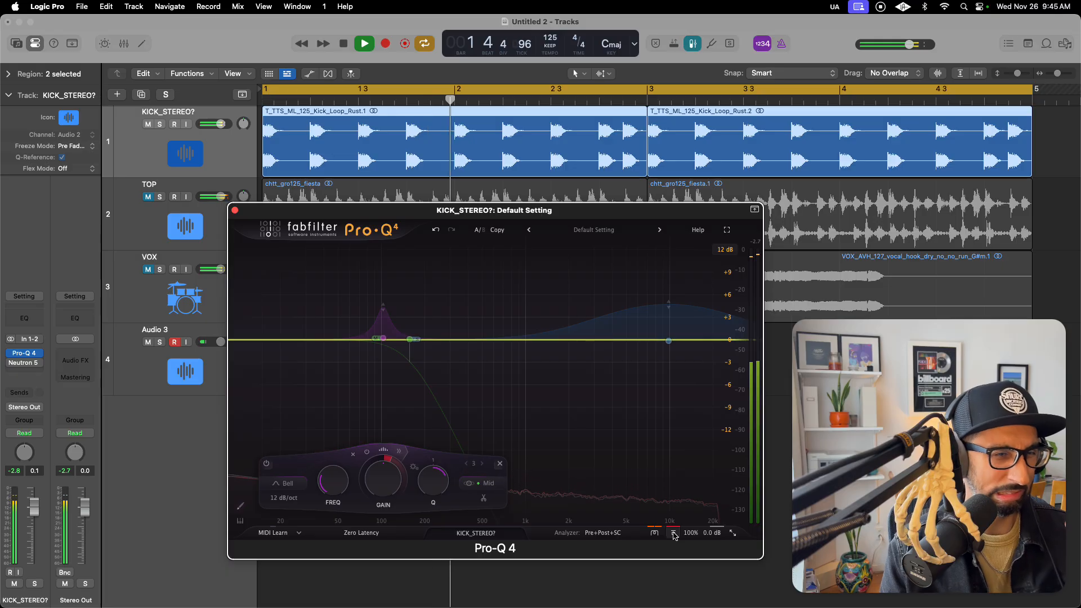
left_click(675, 536)
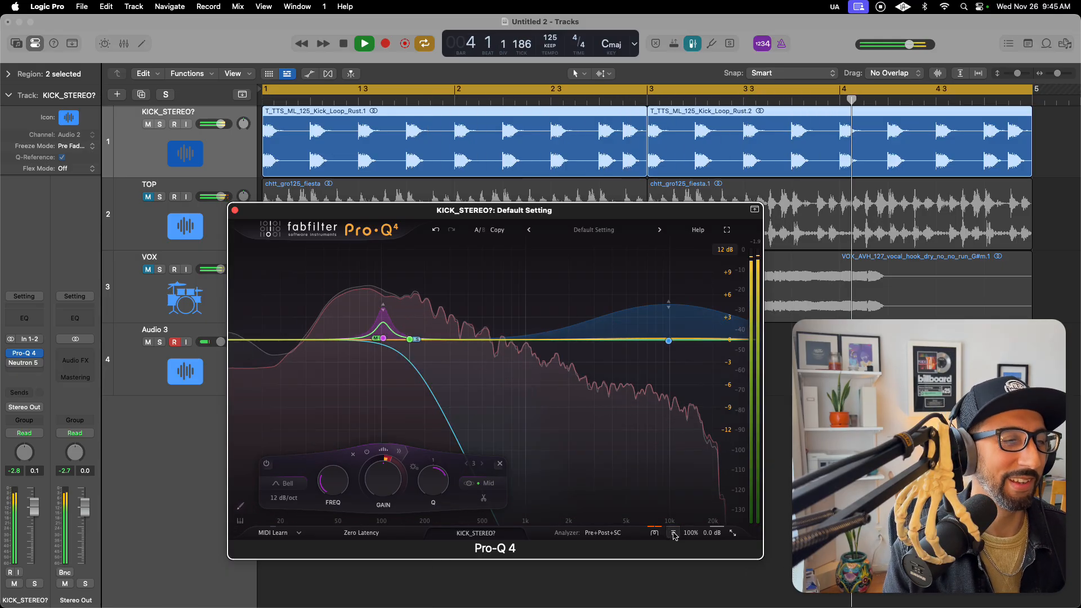
key("space")
mouse_move(692, 534)
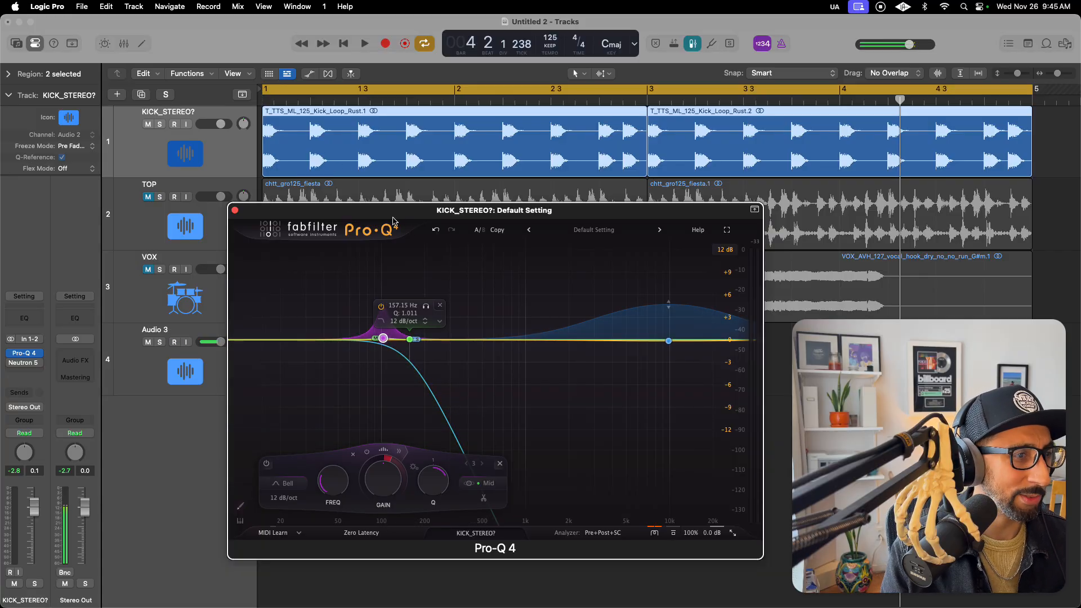
Close the Pro-Q 4 window and bypass the plug-in on the KICK_STEREO? track
left_click_drag(393, 219, 394, 232)
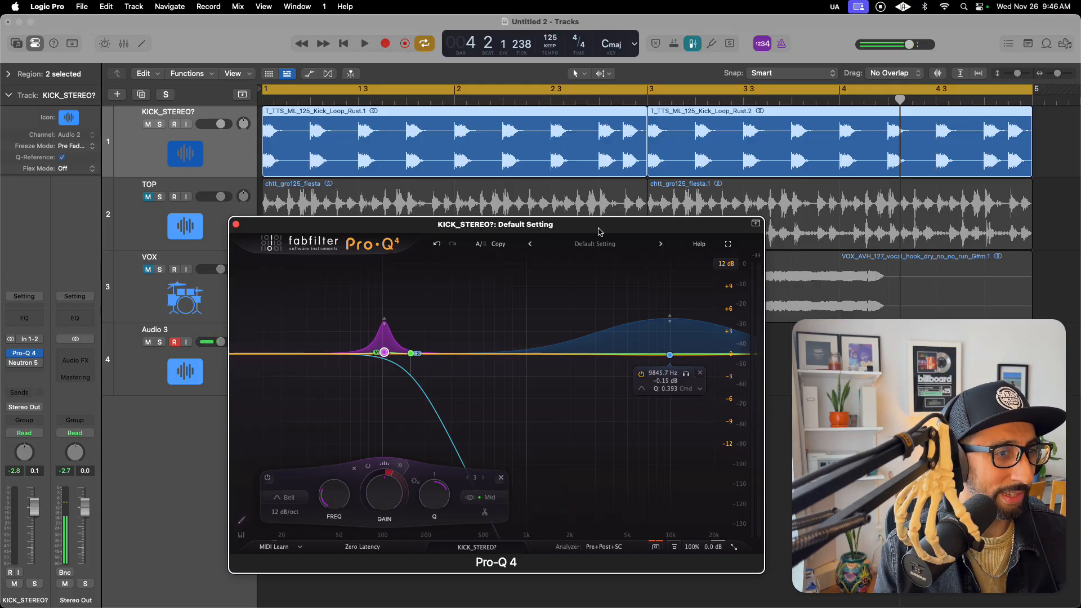
left_click_drag(600, 231, 603, 198)
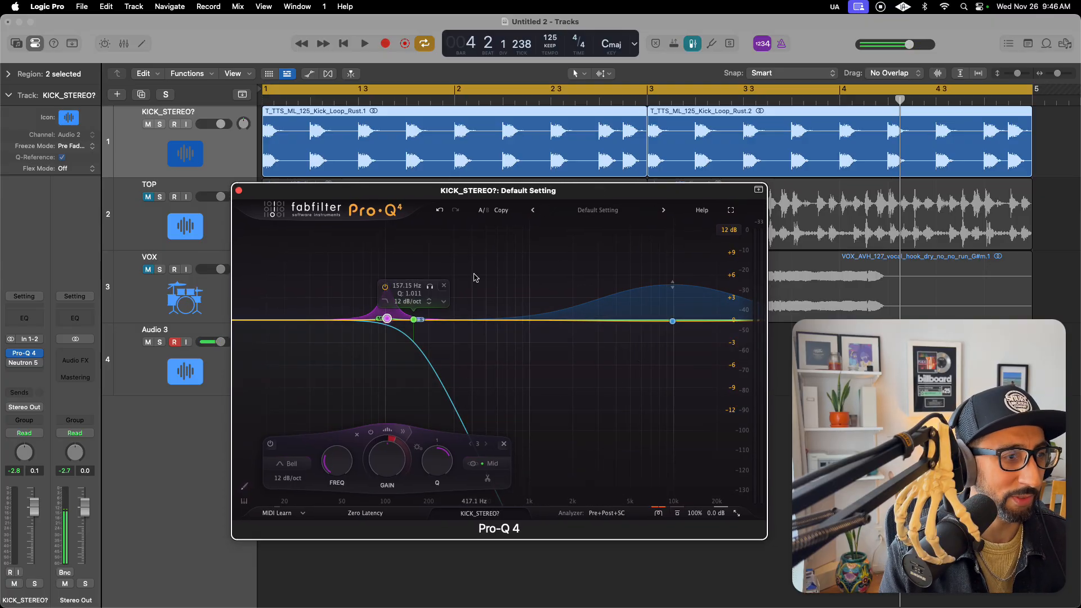
left_click(239, 192)
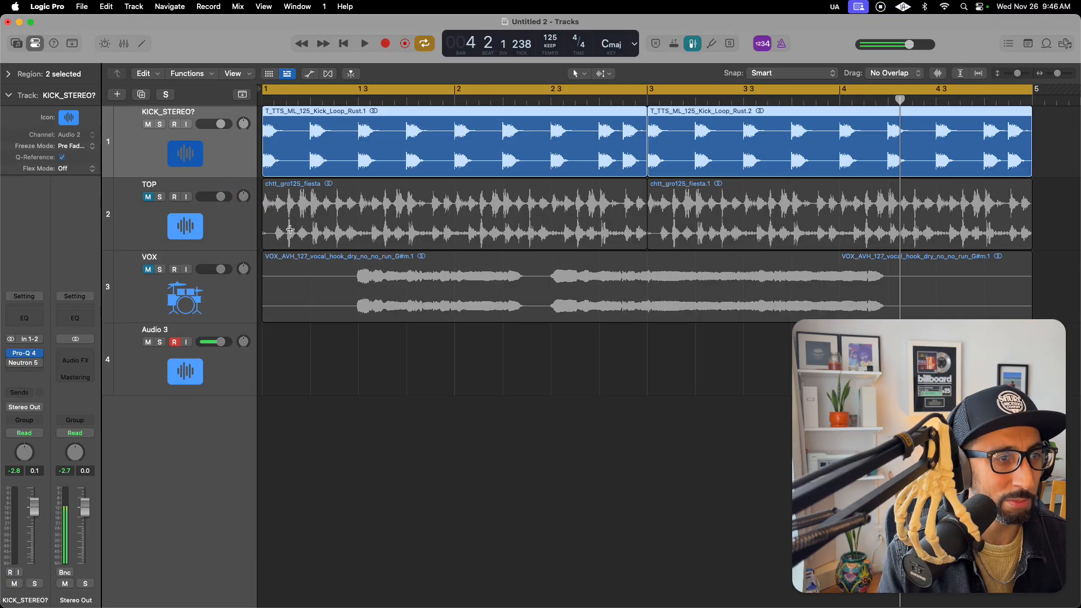
left_click(11, 354)
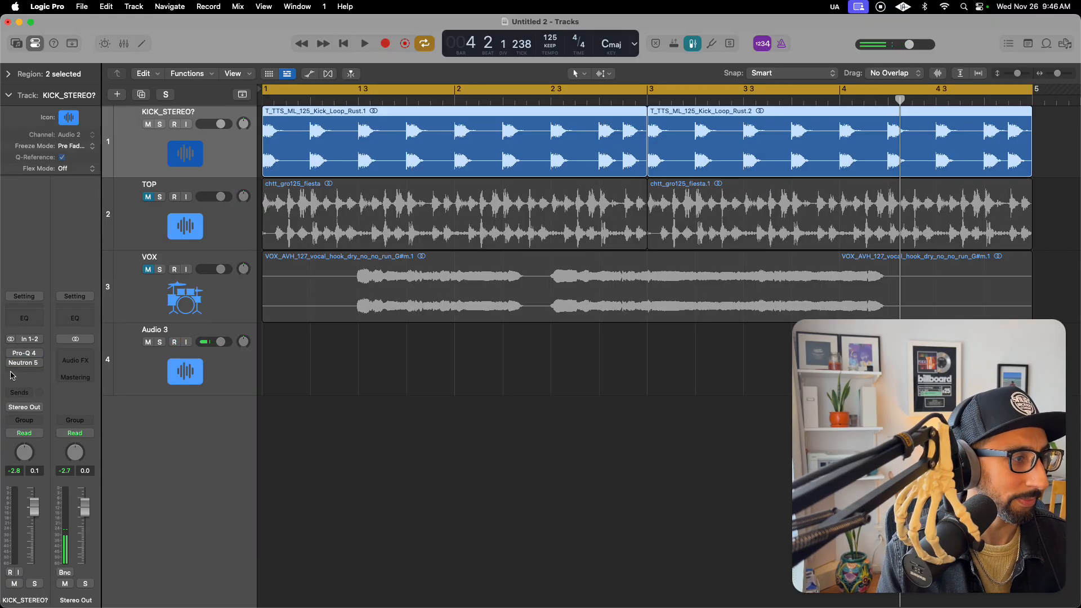
Open Neutron 5 on the kick track and reduce its stereo width to -71 during playback
left_click(25, 363)
key("space")
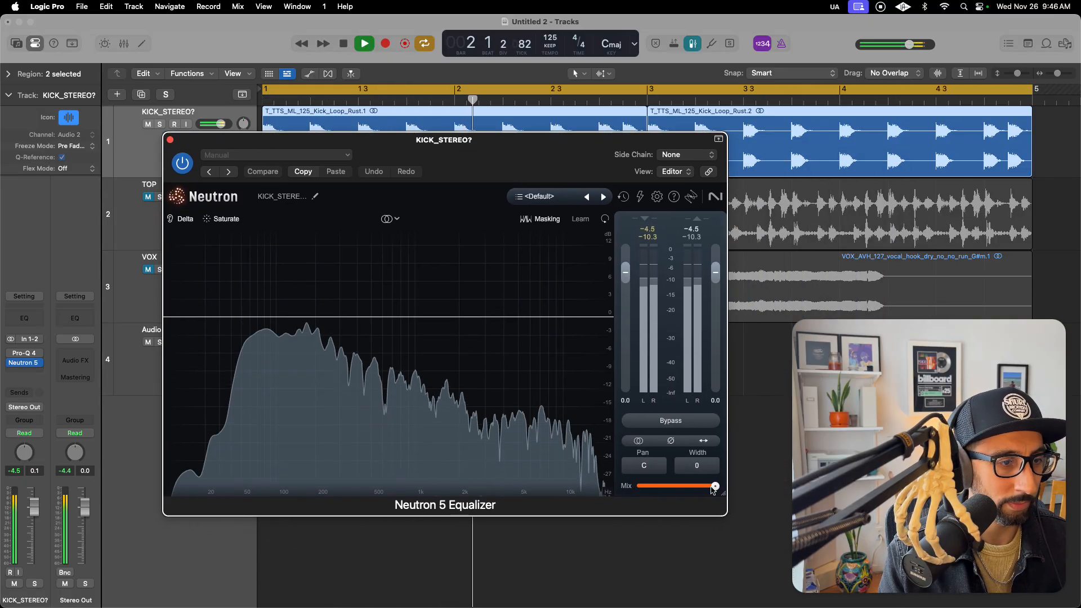
left_click_drag(697, 466, 685, 517)
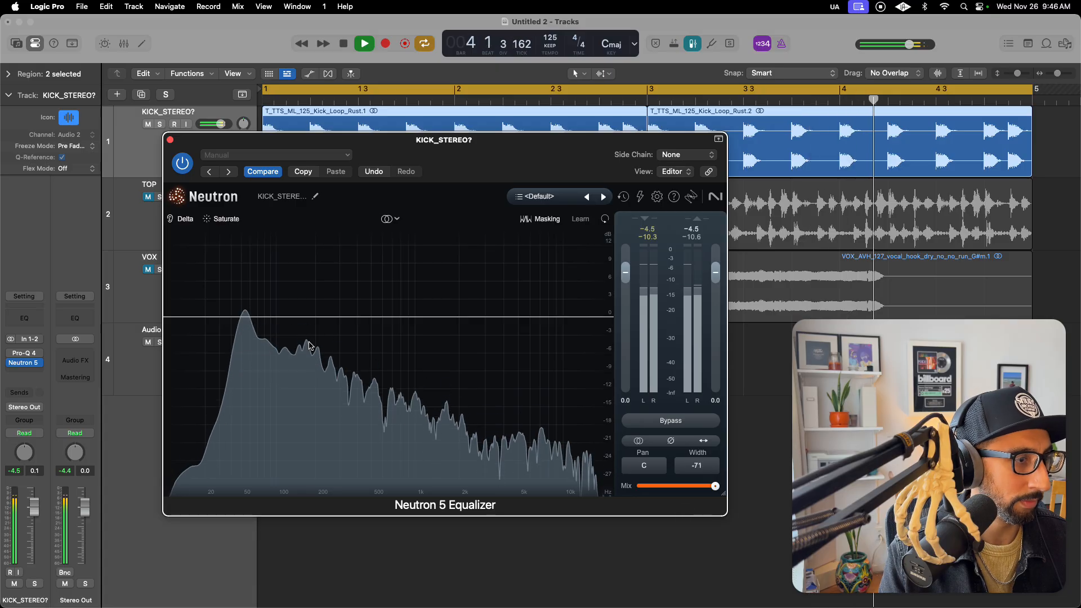
Add a Proportional Q band at about 105 Hz with Q 3.0 and 4.1 dB gain, with dynamic mode set to upward
left_click(282, 317)
left_click_drag(282, 317, 280, 317)
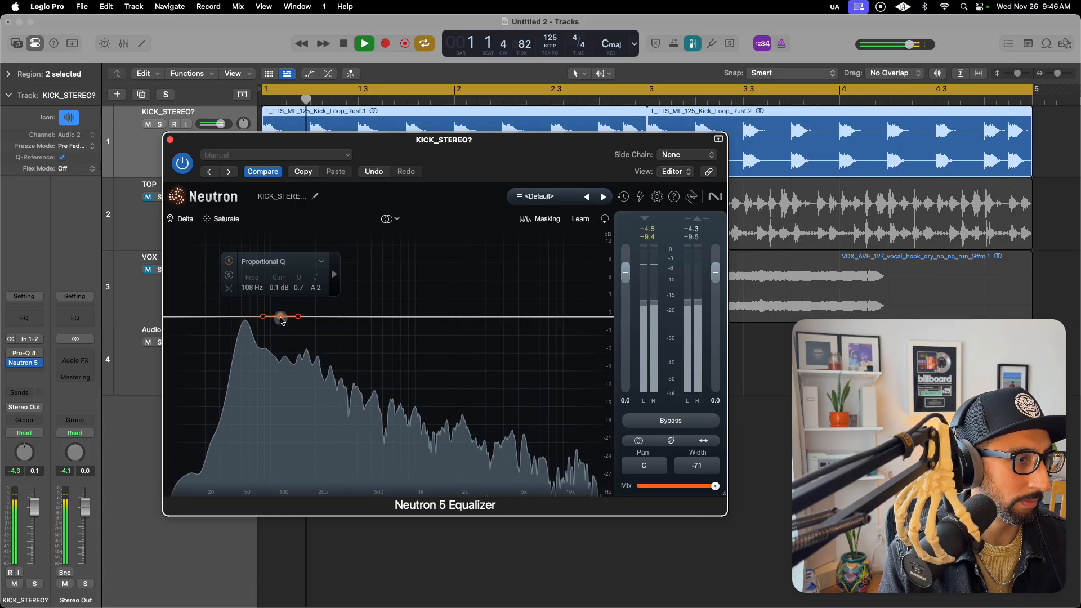
left_click(335, 272)
left_click(338, 260)
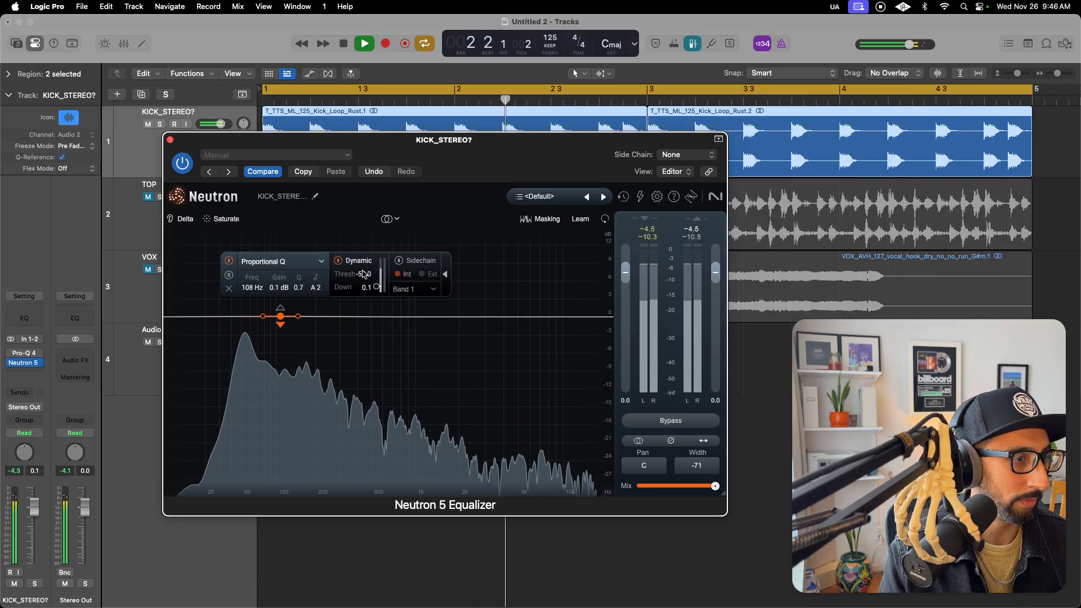
left_click(281, 309)
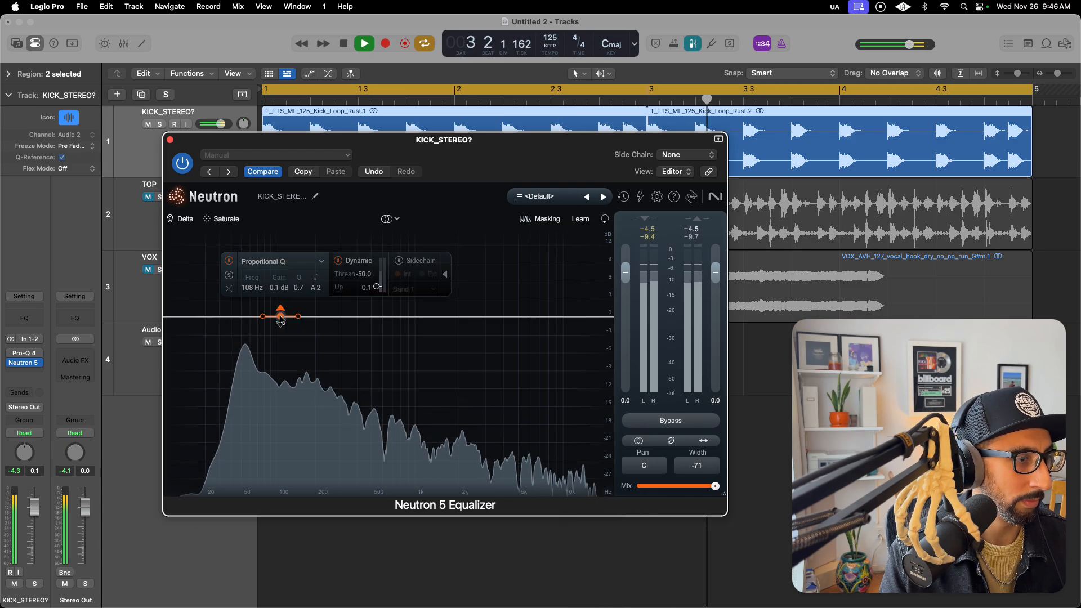
left_click_drag(281, 317, 281, 294)
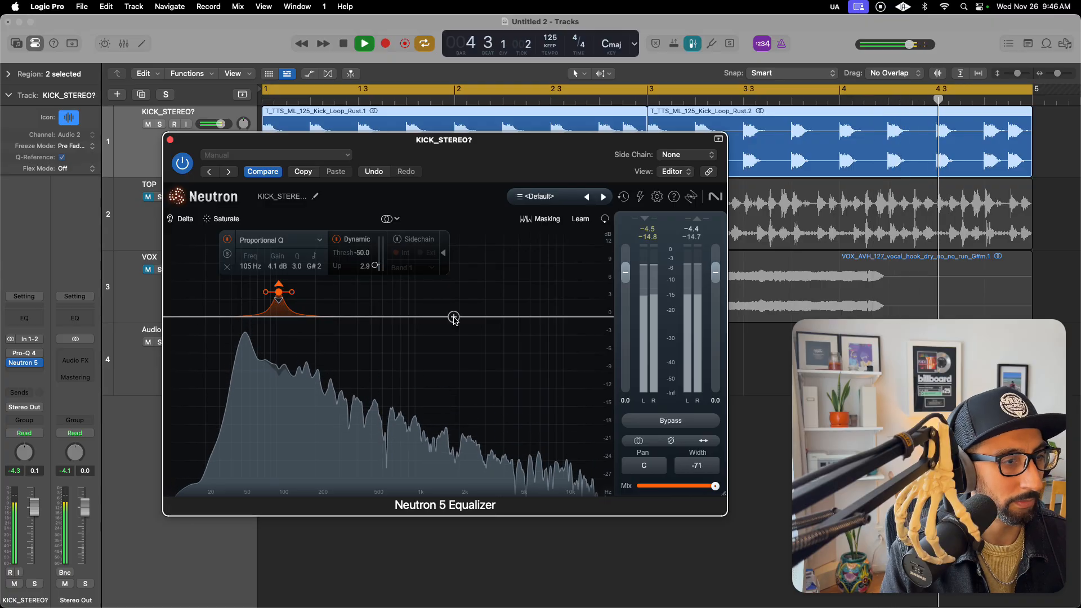
Add an upward dynamic band at about 6724 Hz with 11.6 dB gain and Q 0.2, and stop playback
left_click(532, 317)
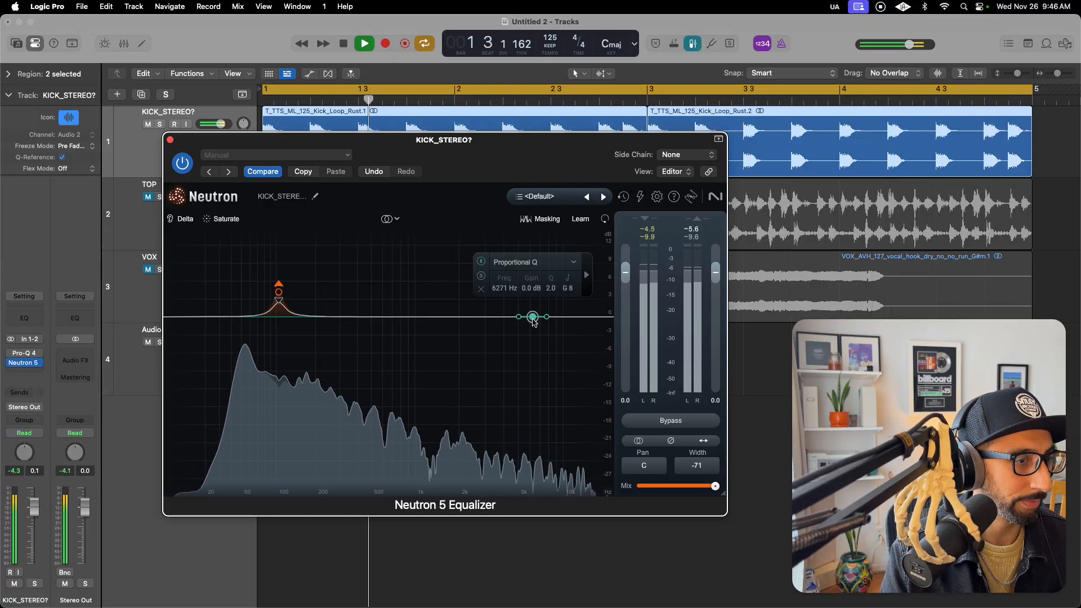
left_click(489, 261)
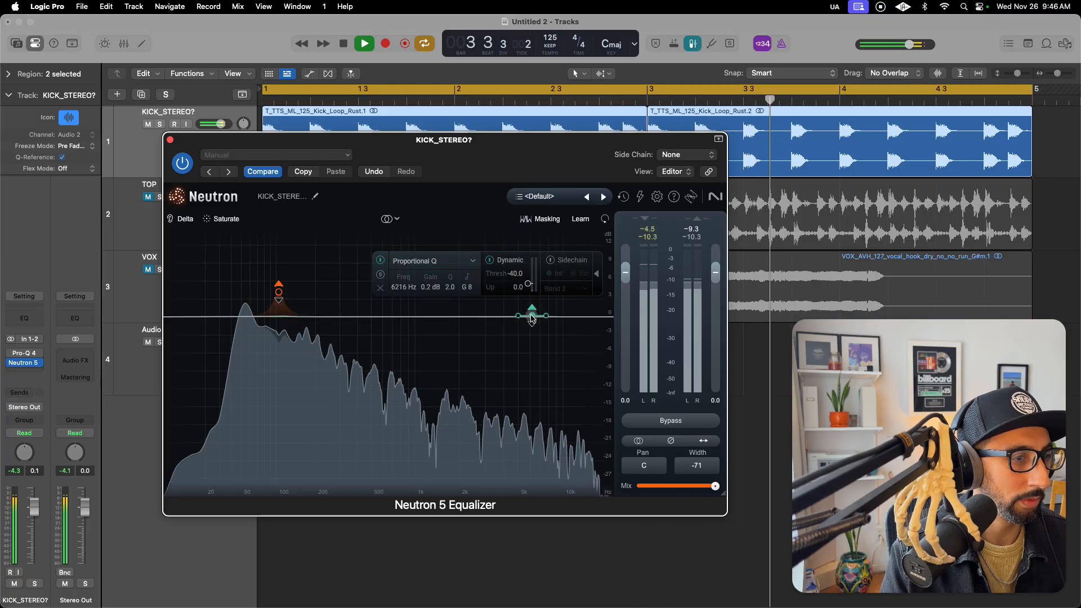
left_click_drag(533, 315, 537, 250)
scroll(549, 295, "down", 10)
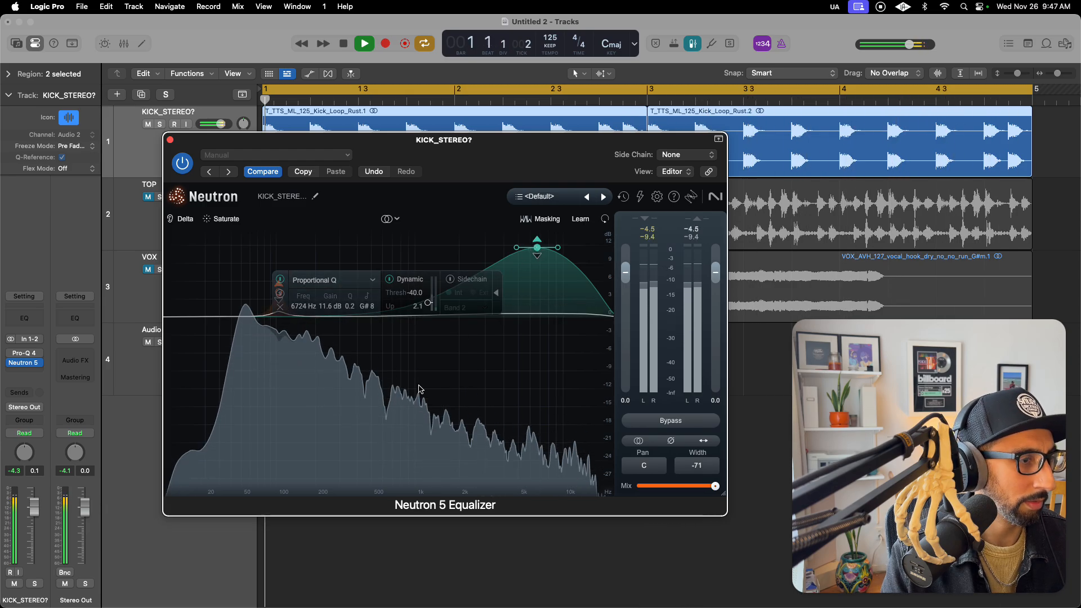
key("space")
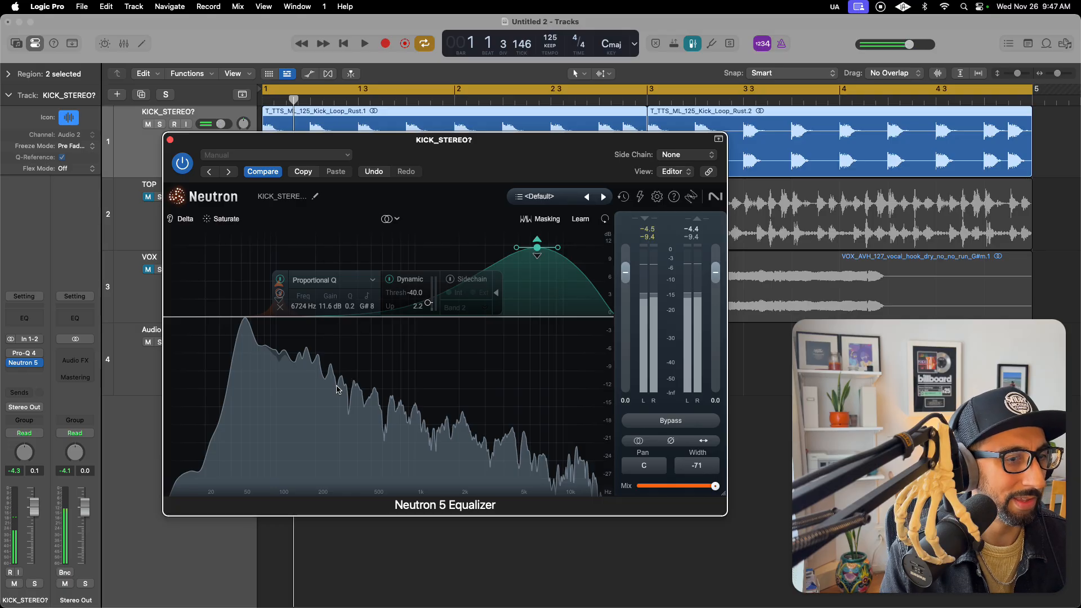
Compare the kick with the Neutron equalizer bypassed and active during playback
left_click_drag(553, 152, 580, 193)
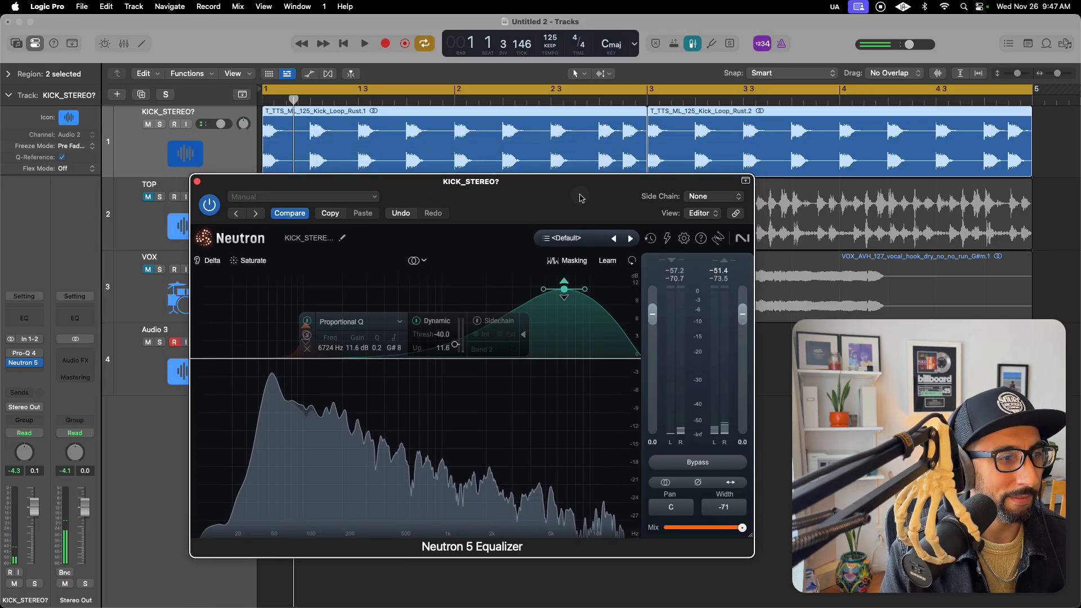
left_click(698, 462)
key("space")
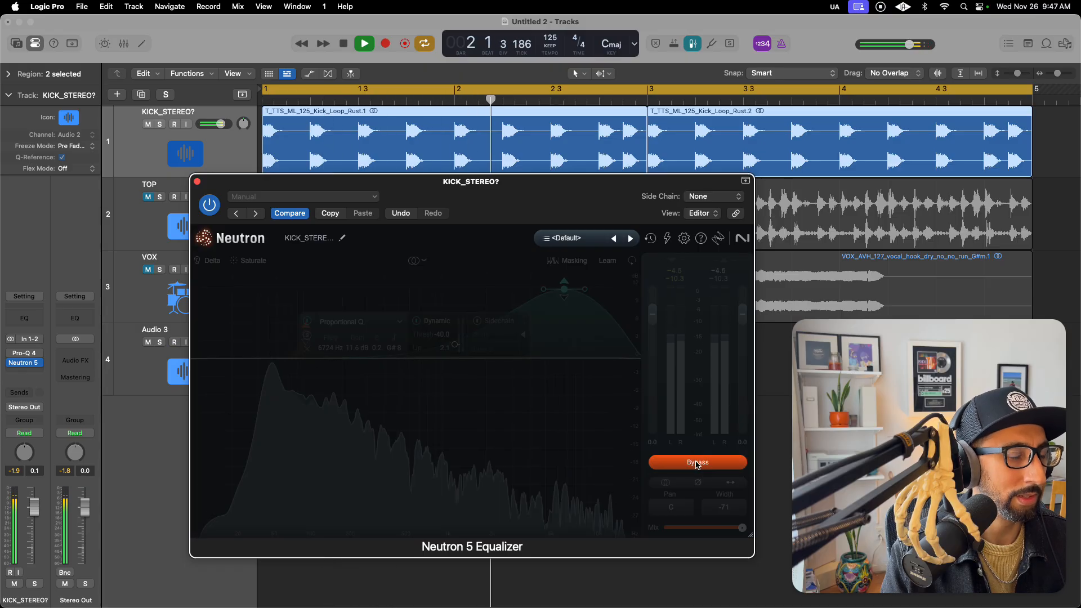
left_click(696, 463)
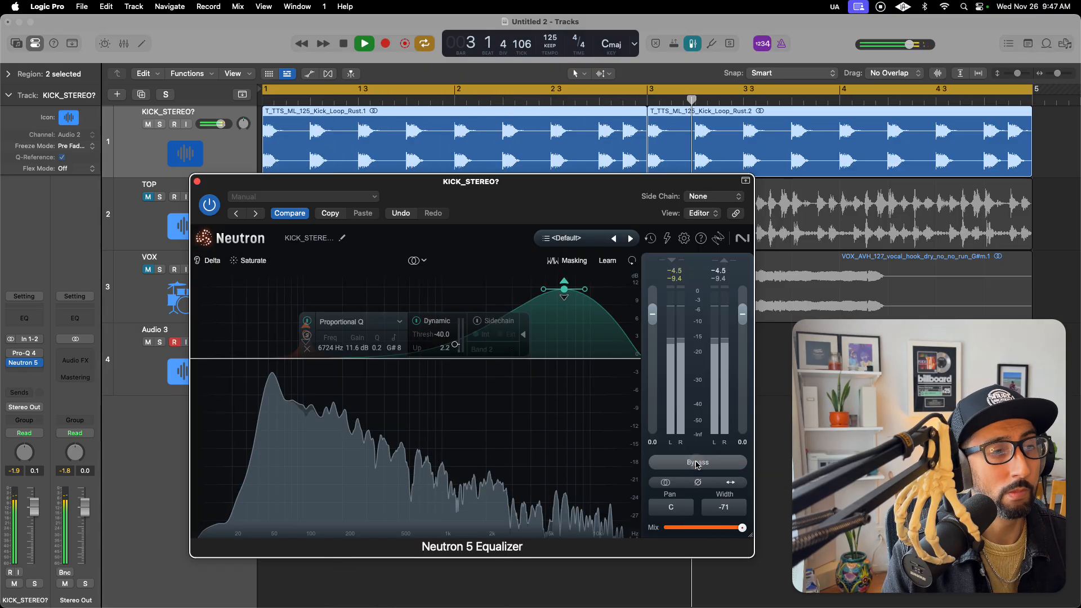
Set Neutron's stereo width to -70, compare it against bypass again, and stop playback
left_click_drag(563, 181, 555, 130)
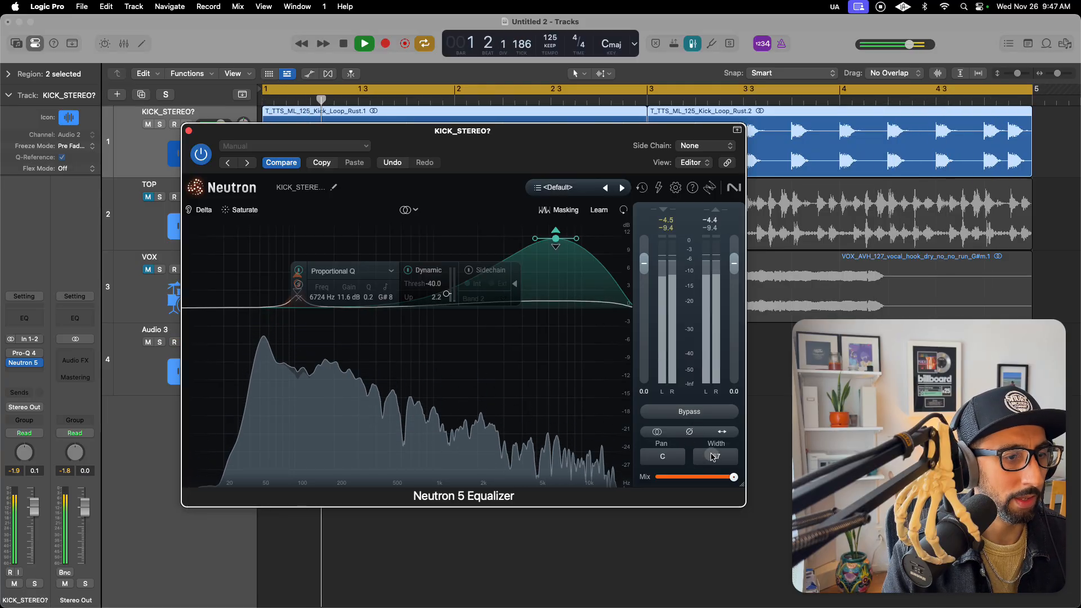
left_click_drag(711, 461, 711, 459)
left_click(703, 412)
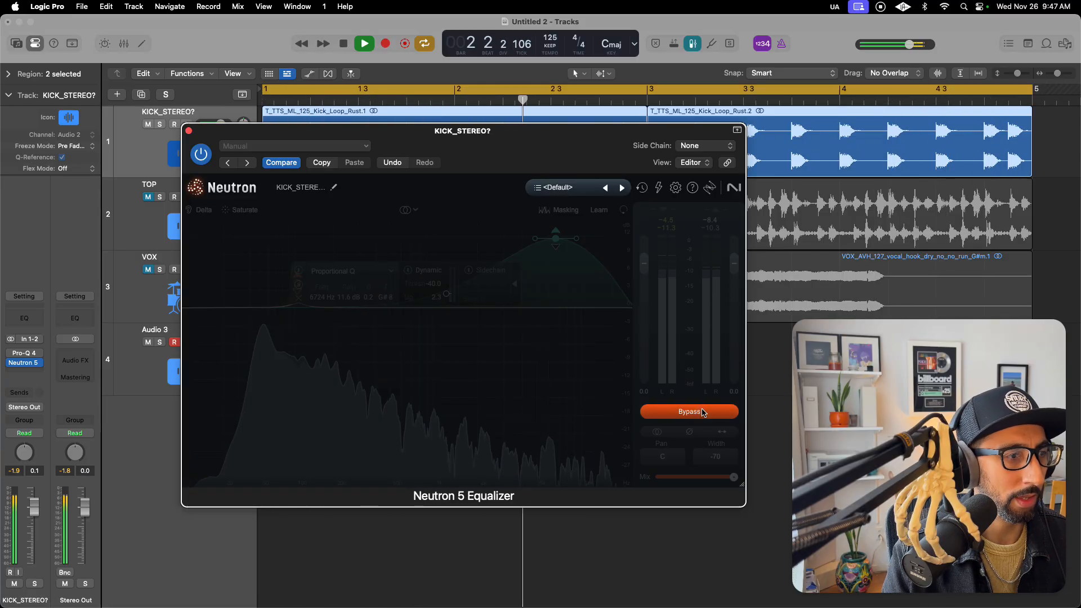
left_click(702, 412)
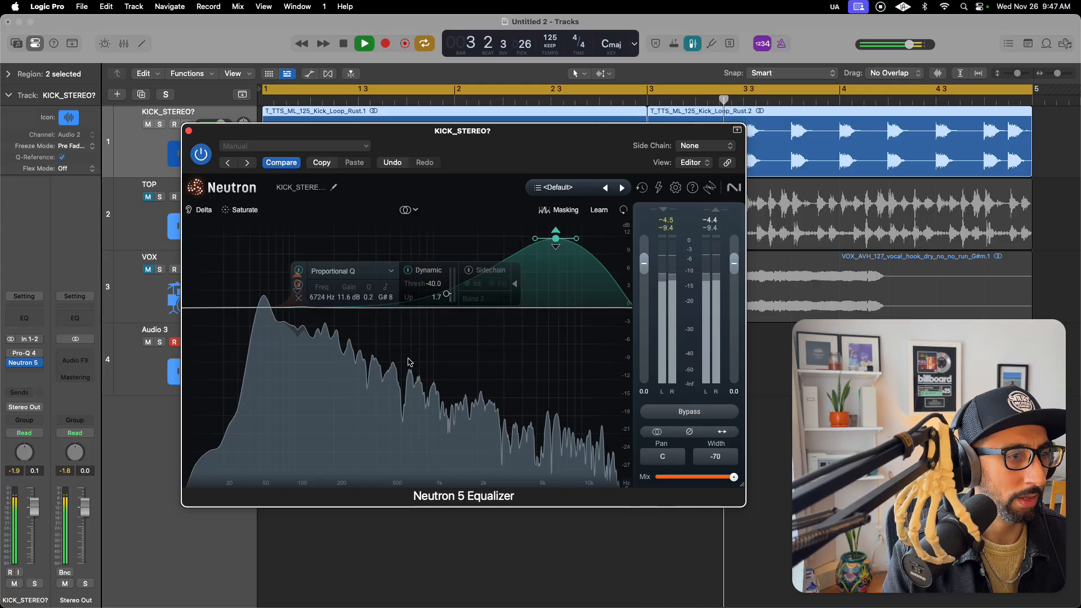
key("space")
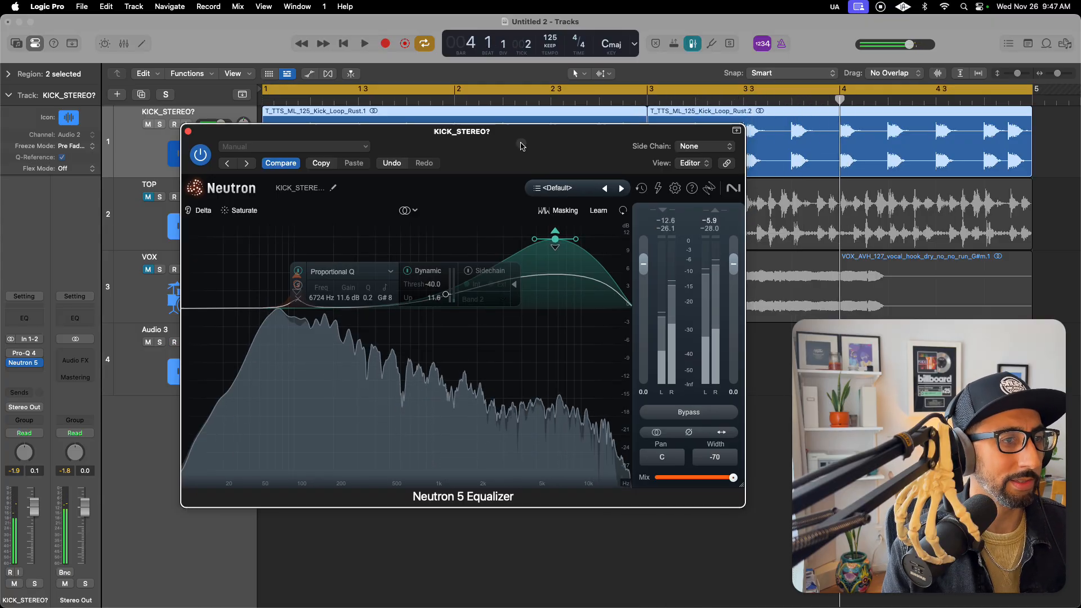
Hide the plug-in window's header controls and move the Neutron window clear of the kick regions
left_click_drag(522, 145, 537, 199)
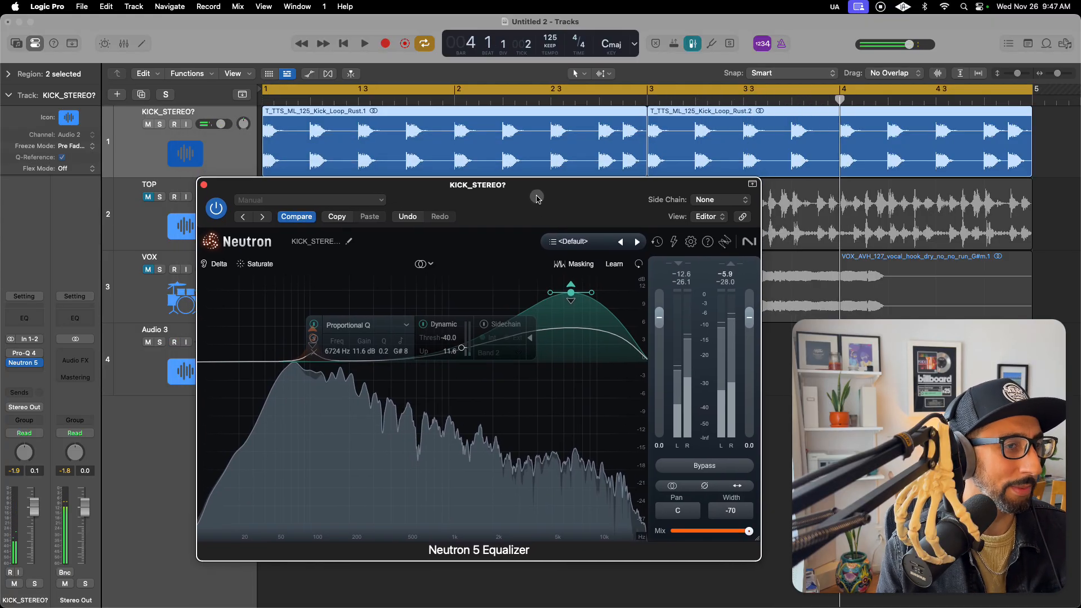
left_click(752, 187)
left_click_drag(623, 184, 602, 225)
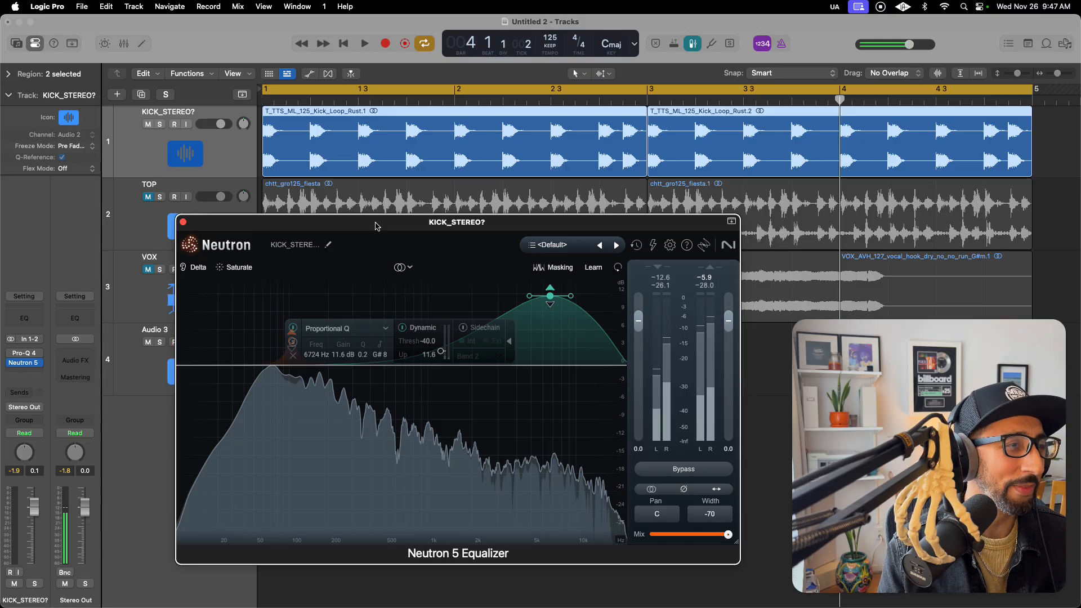
mouse_move(376, 226)
left_mouse_down()
mouse_move(389, 236)
mouse_move(391, 226)
left_mouse_up()
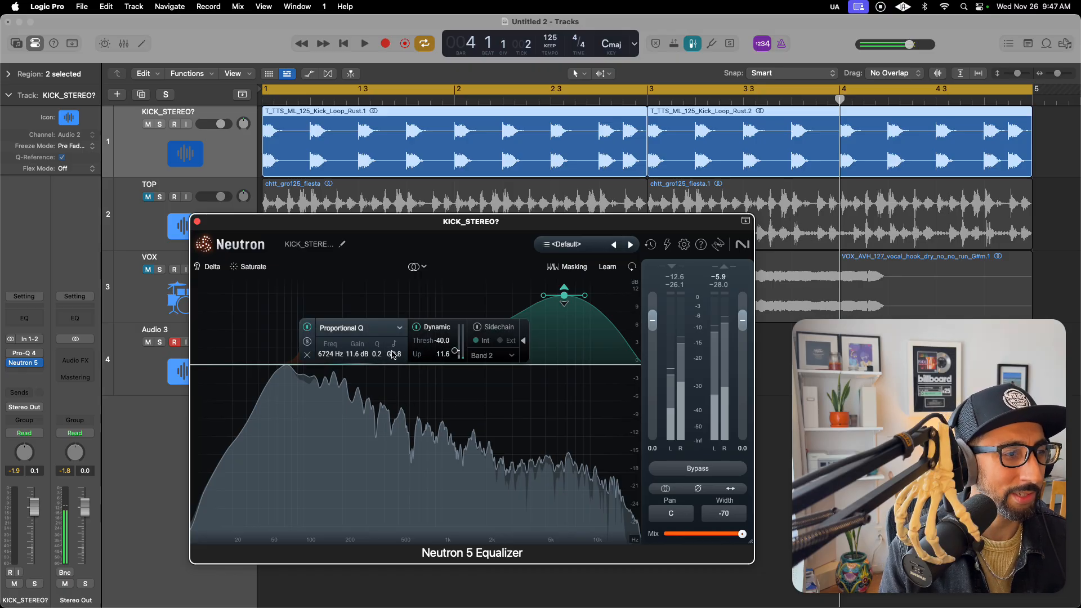
Collapse and reopen the dynamic settings of the high-frequency band, leaving the band deselected
left_click(523, 340)
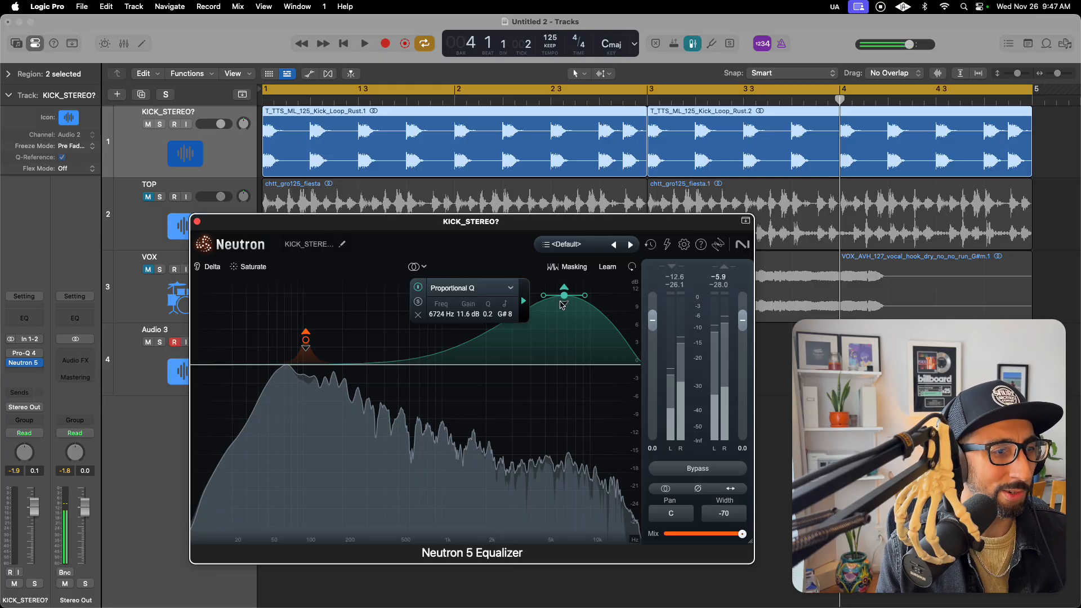
left_click(523, 301)
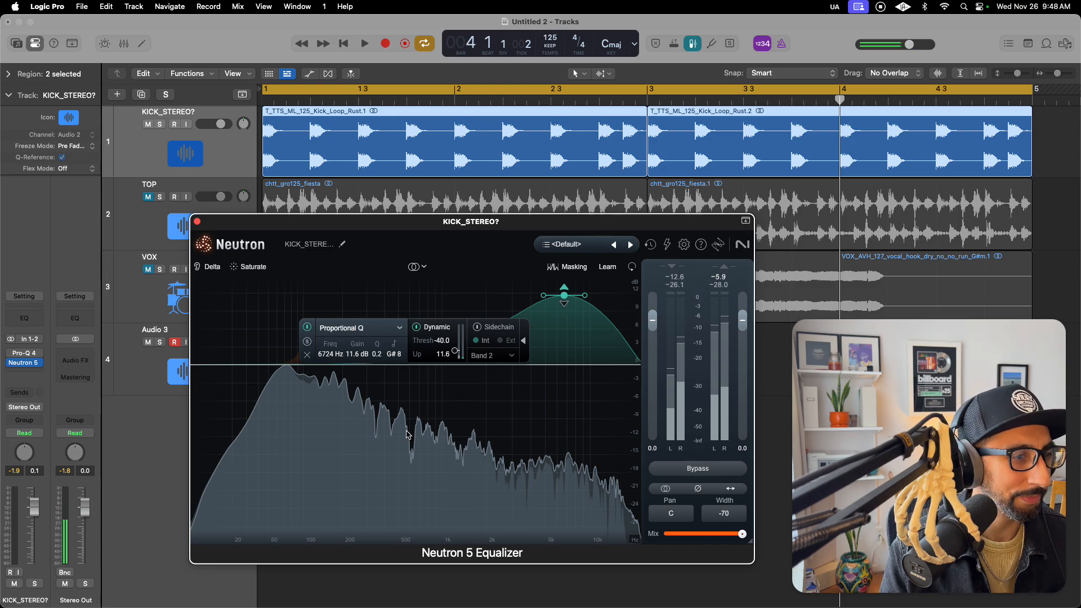
left_click(441, 419)
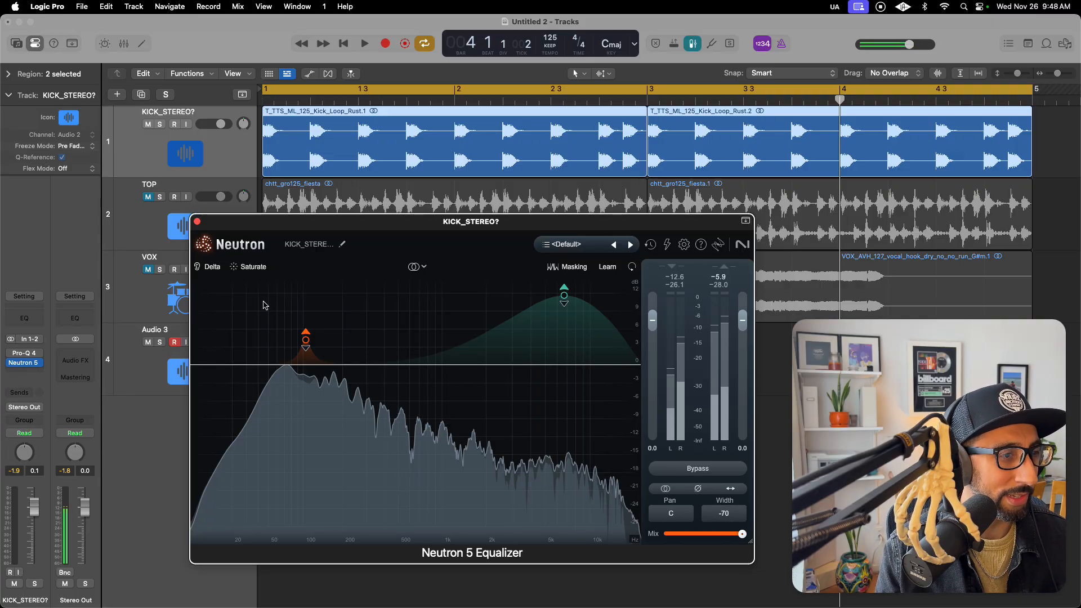
Show the equalizer's Mid/Side mode with its separate Side channel, and return the processing to Stereo
left_click(423, 267)
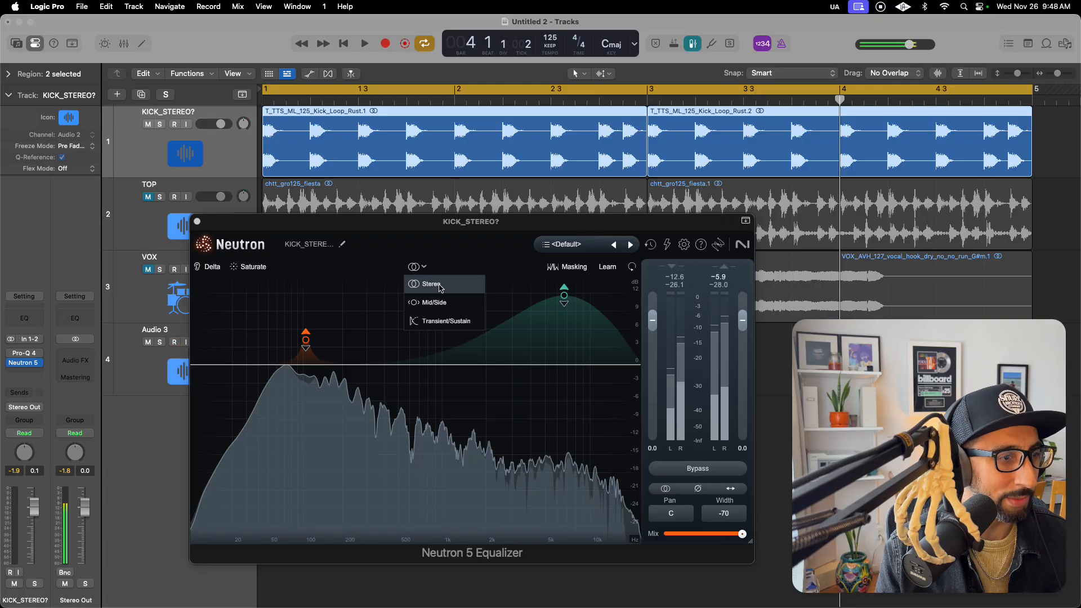
left_click(445, 303)
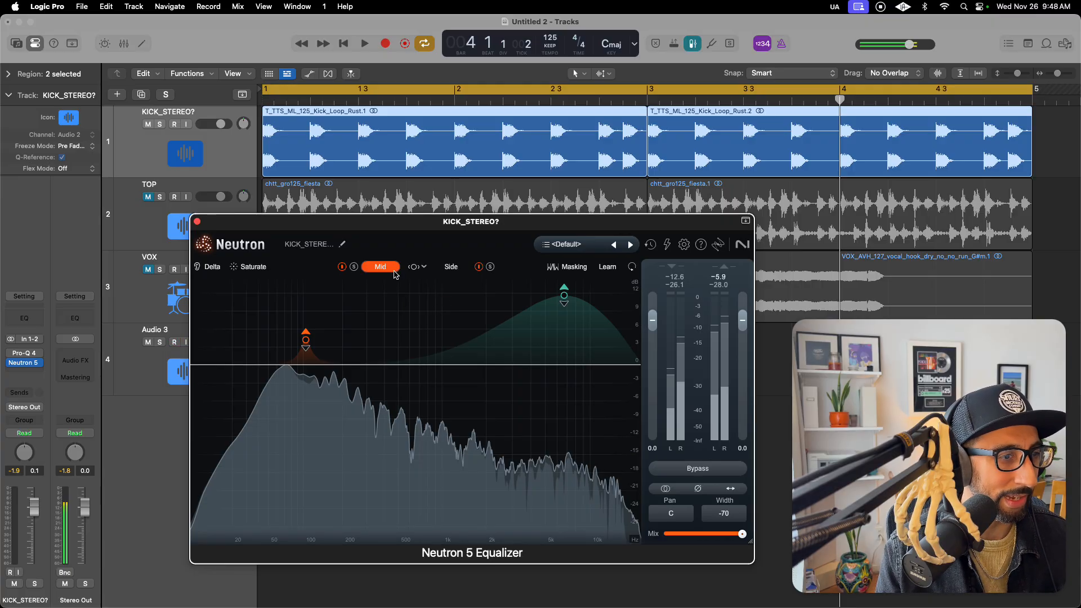
left_click(564, 298)
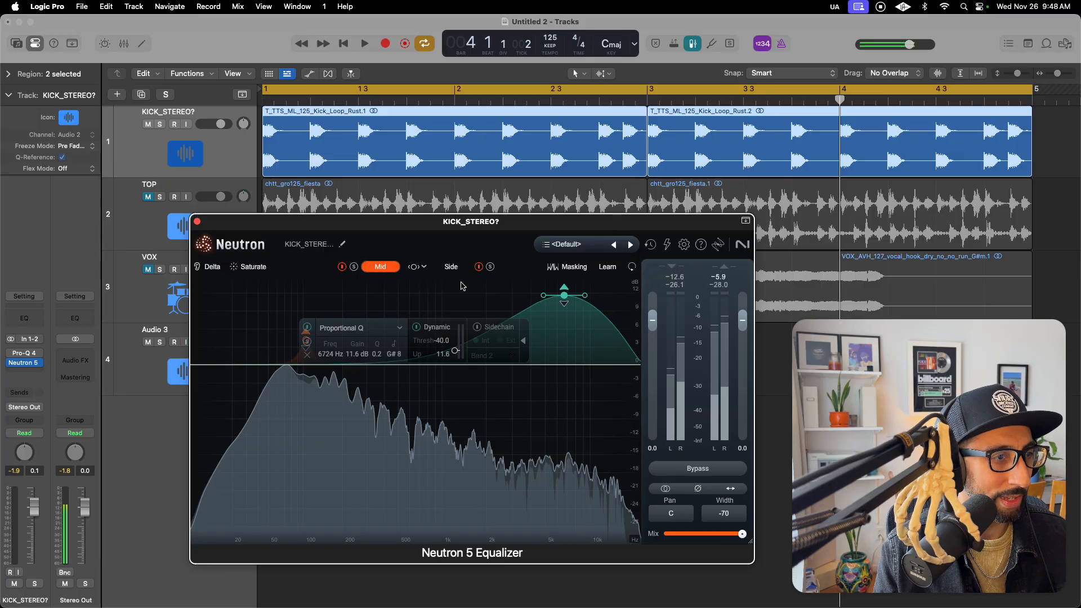
left_click(447, 269)
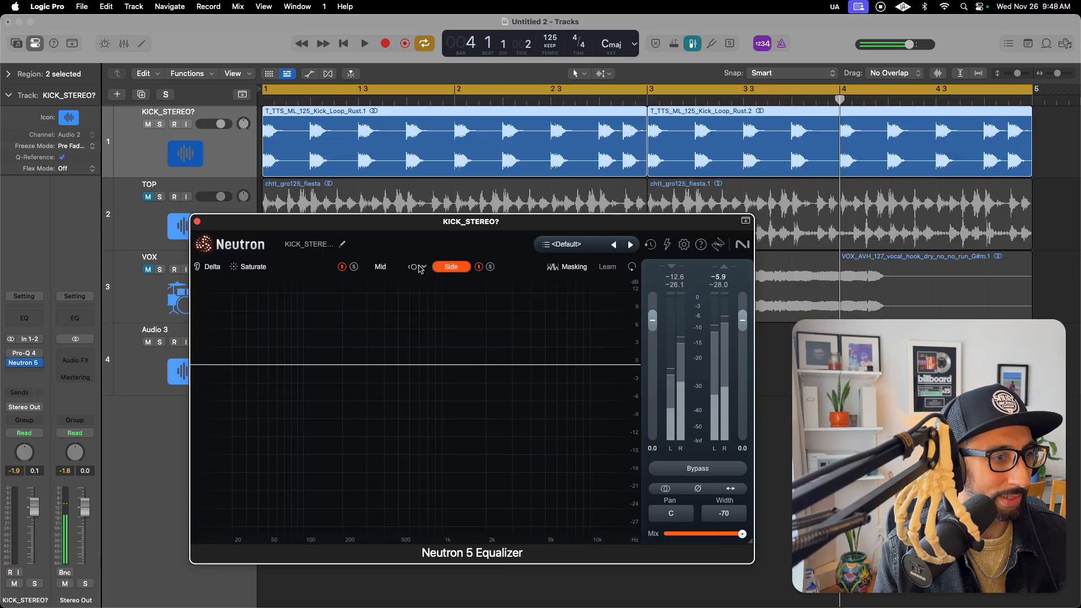
left_click(423, 269)
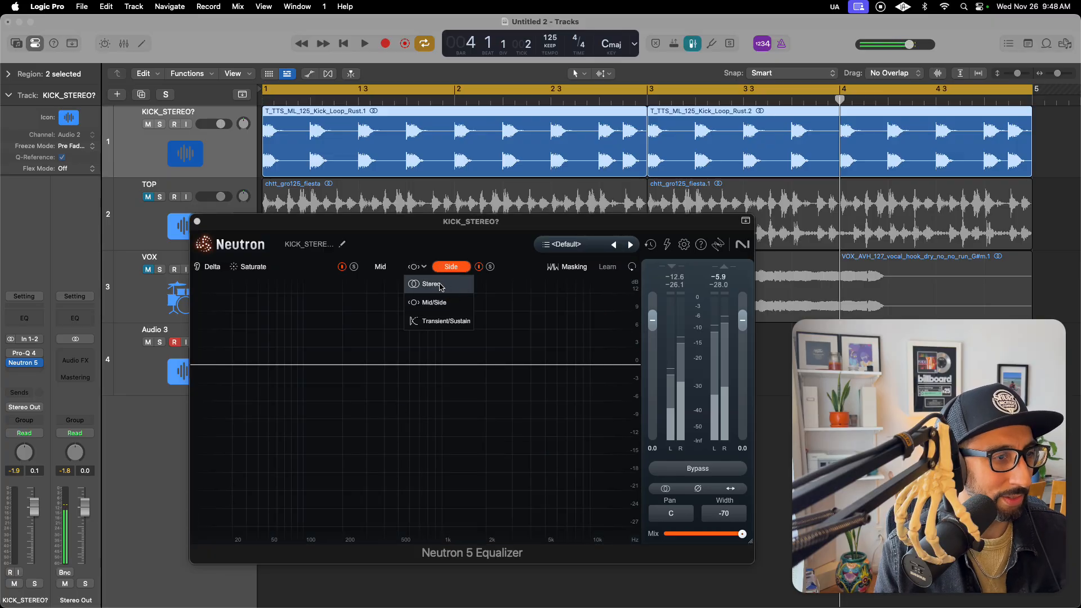
left_click(440, 289)
left_click(381, 437)
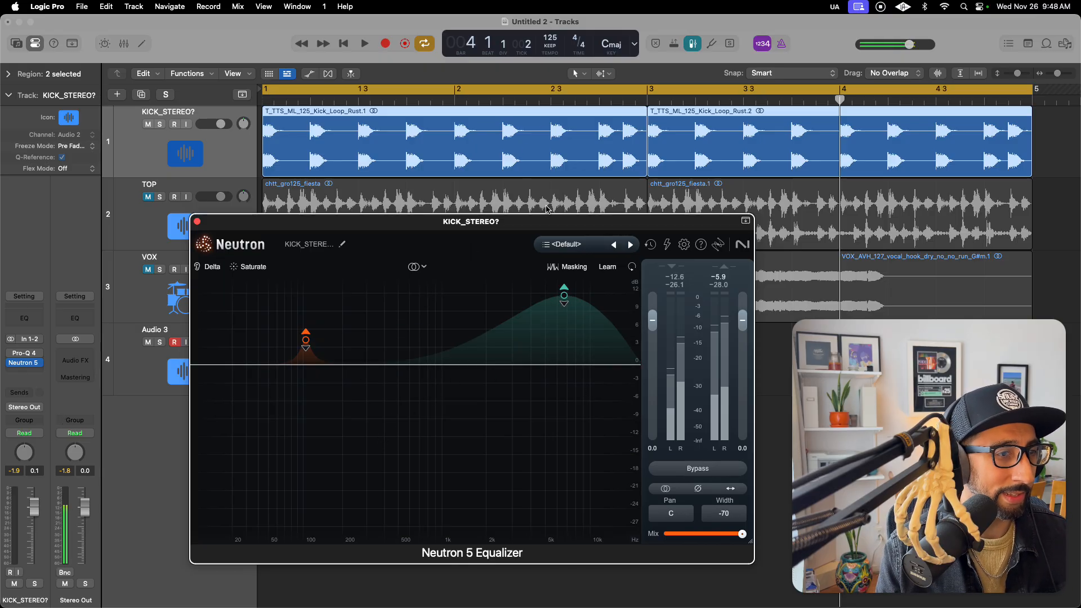
Review the kick track's Pro-Q 4 bands and close both plug-in windows
left_click_drag(537, 225, 522, 247)
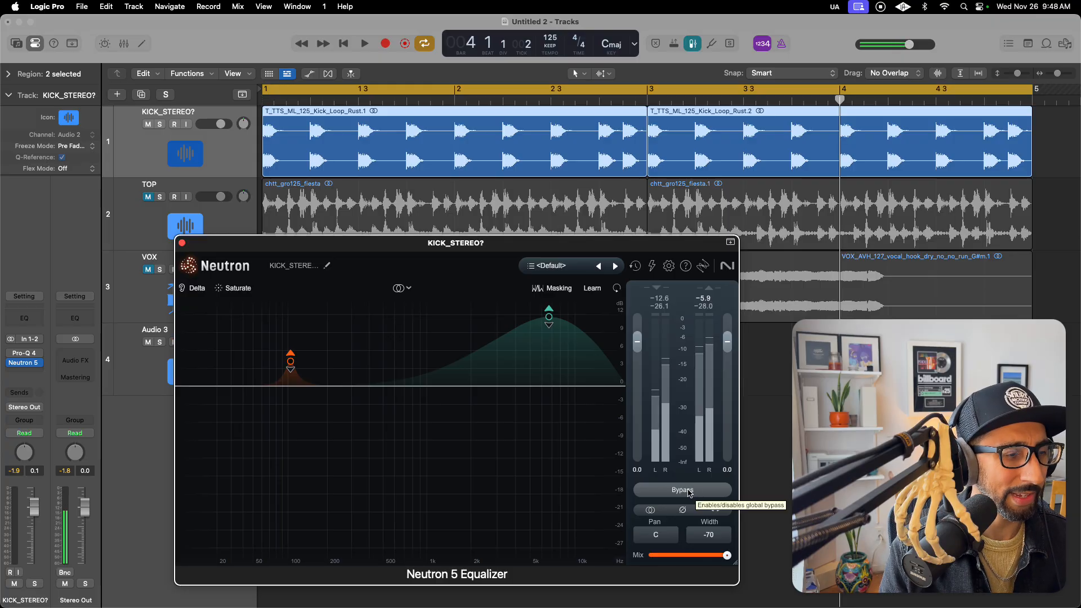
left_click(26, 354)
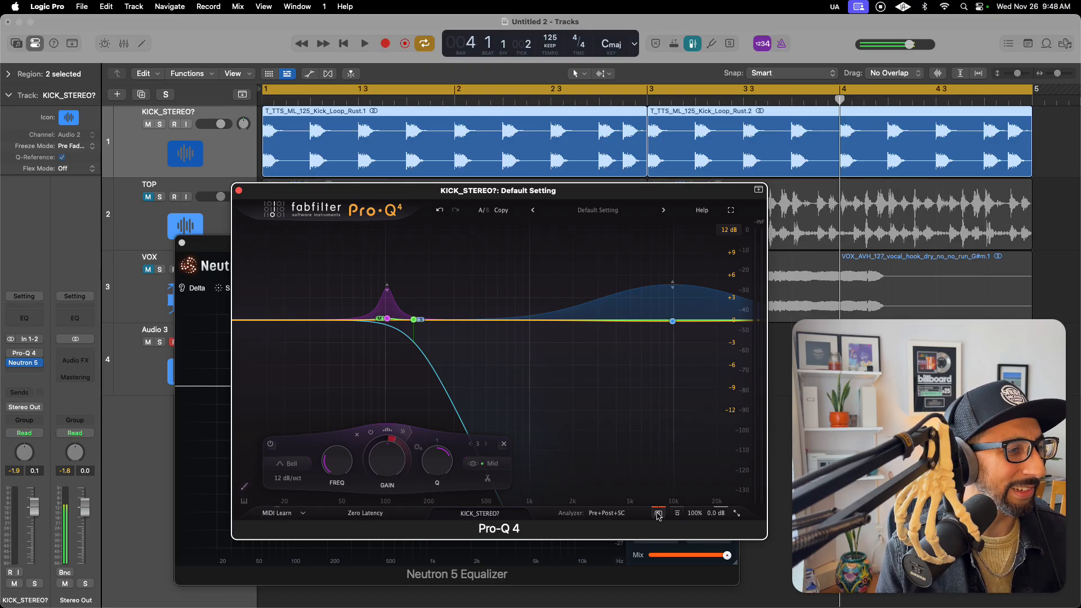
mouse_move(681, 313)
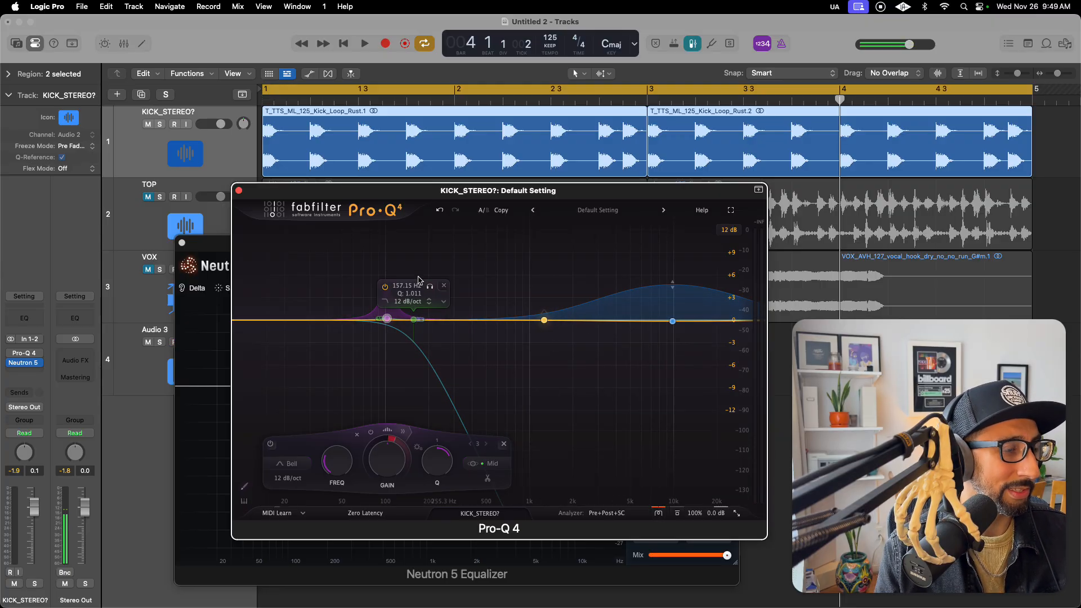
left_click(239, 190)
left_click(182, 243)
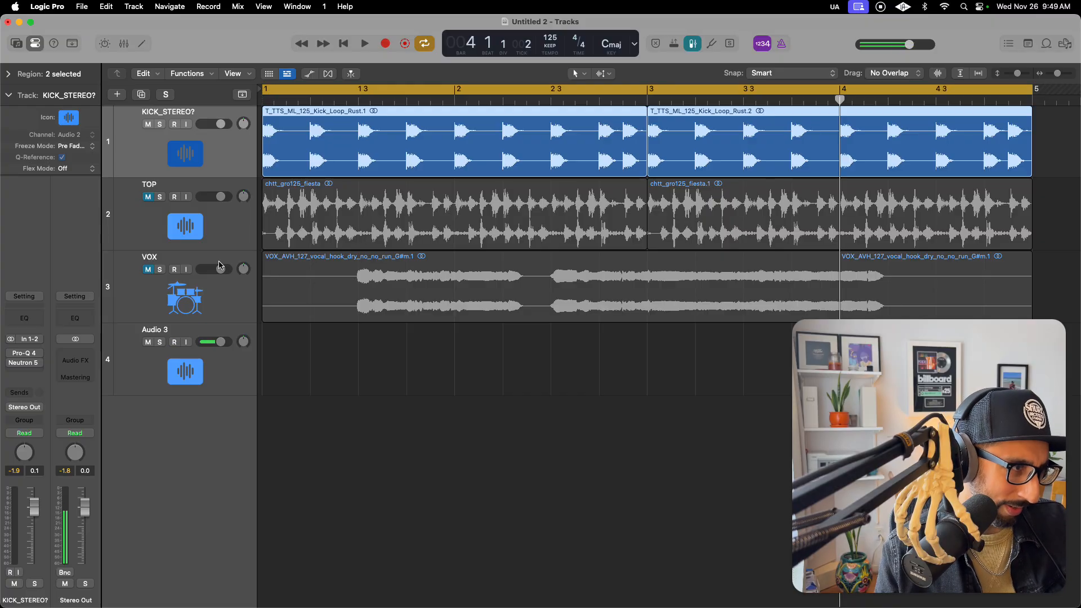
Mute the KICK_STEREO? track, unmute the TOP track and audition the top loop
left_click(159, 185)
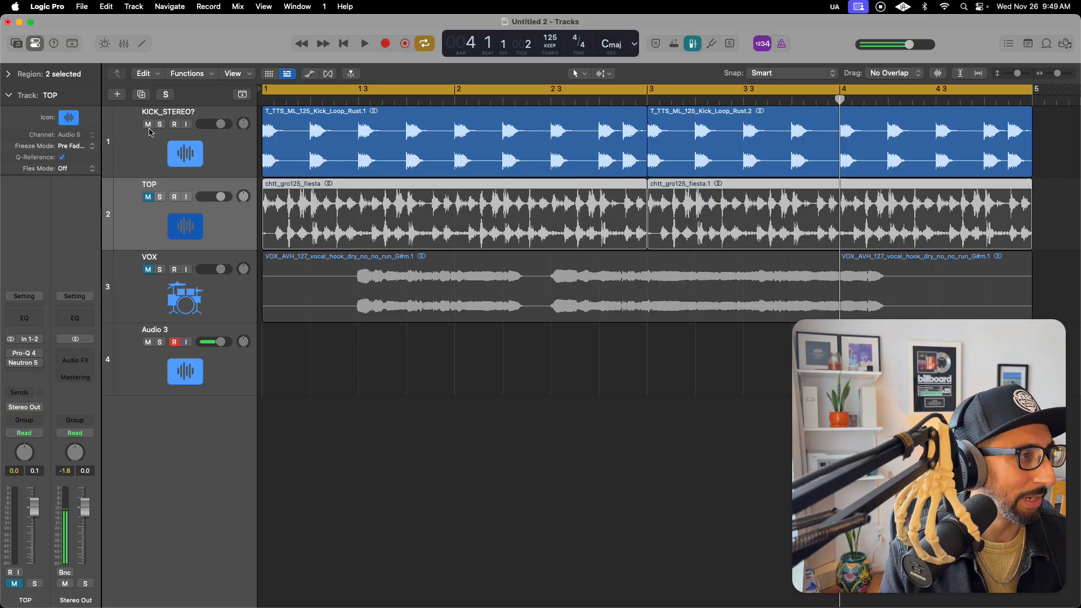
left_click(148, 124)
left_click(147, 196)
key("space")
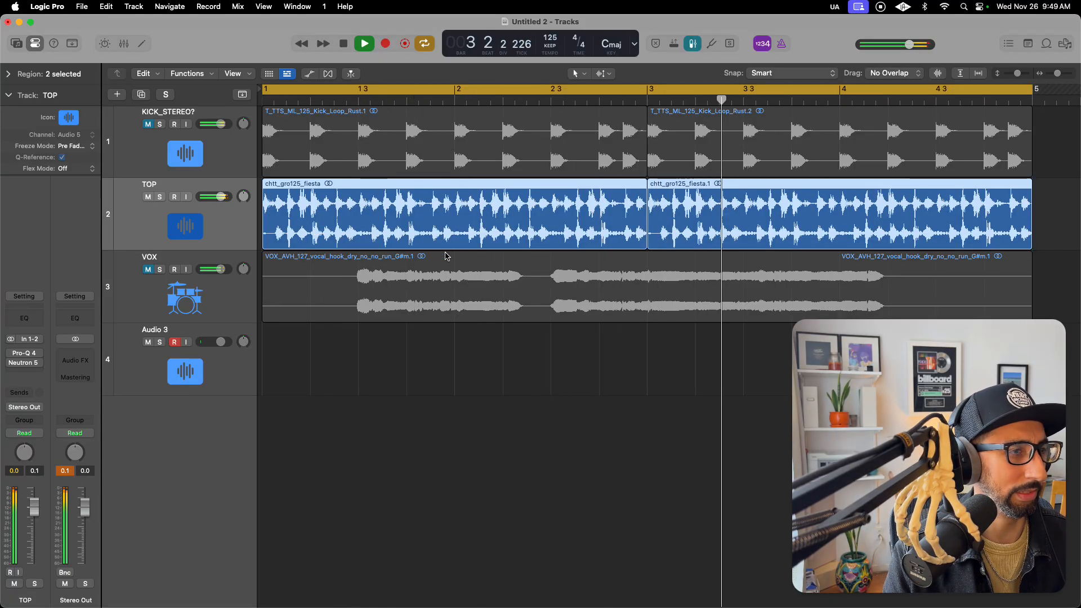
key("space")
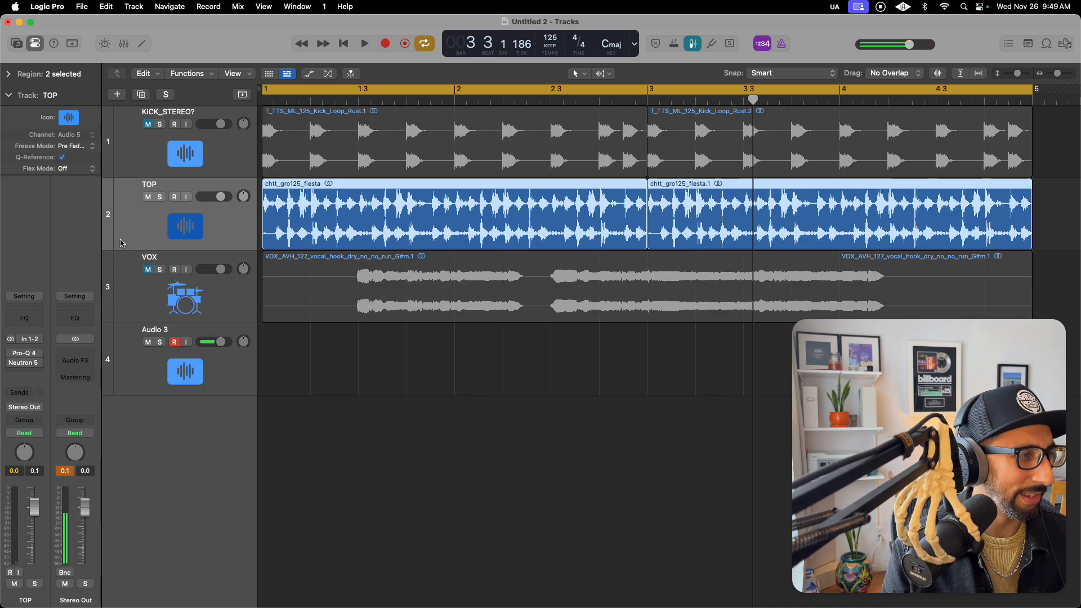
In the TOP track's Pro-Q 4, add a 12 dB/oct Side-only high cut at about 6850 Hz while the loop plays
left_click(26, 354)
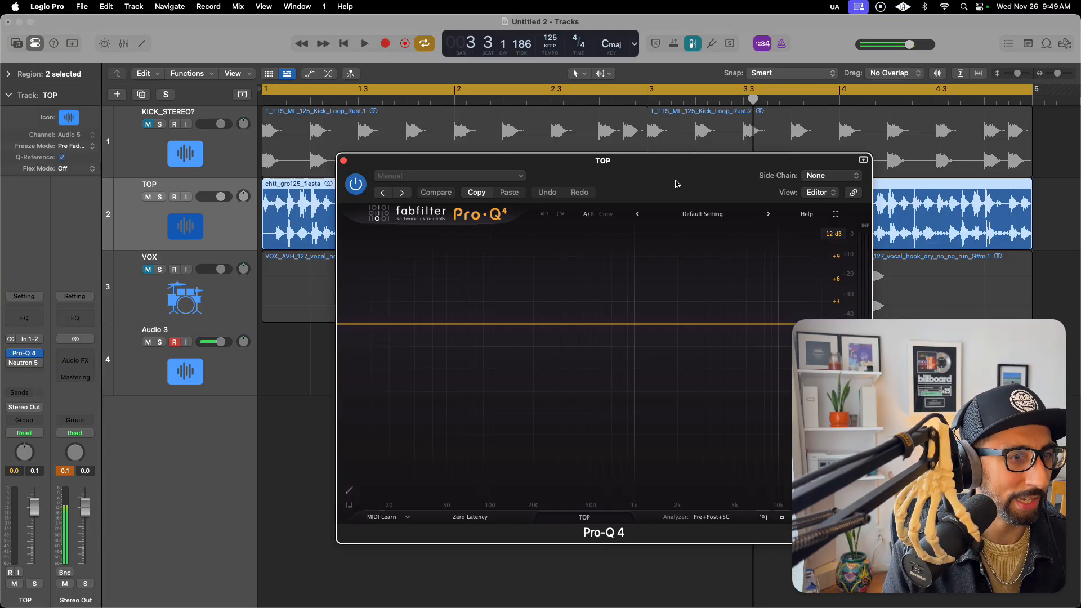
left_click_drag(677, 184, 534, 184)
key("space")
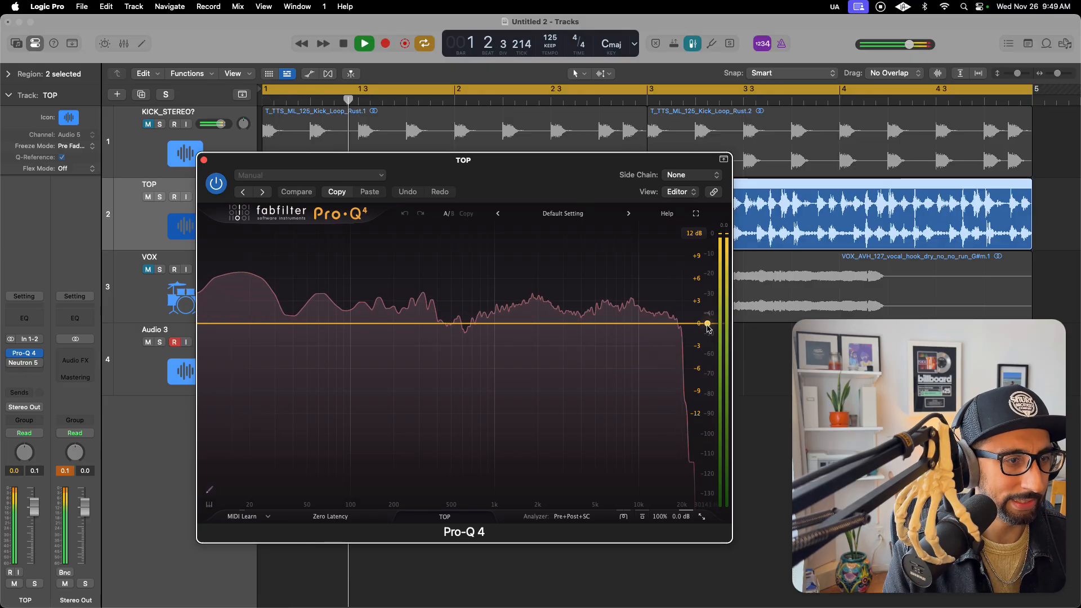
left_click_drag(708, 326, 531, 321)
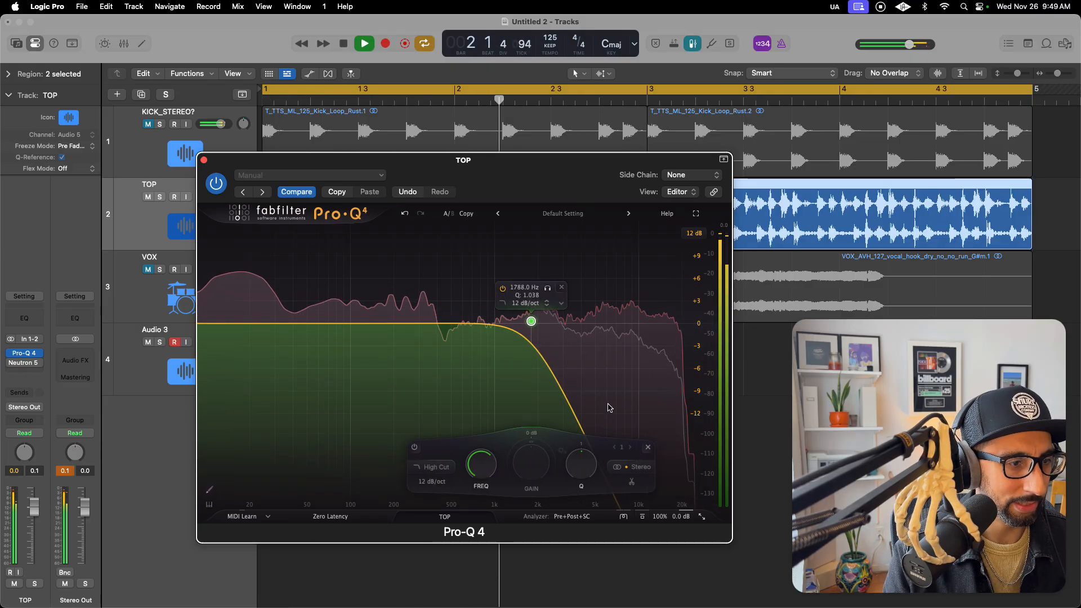
left_click(639, 468)
left_click(633, 458)
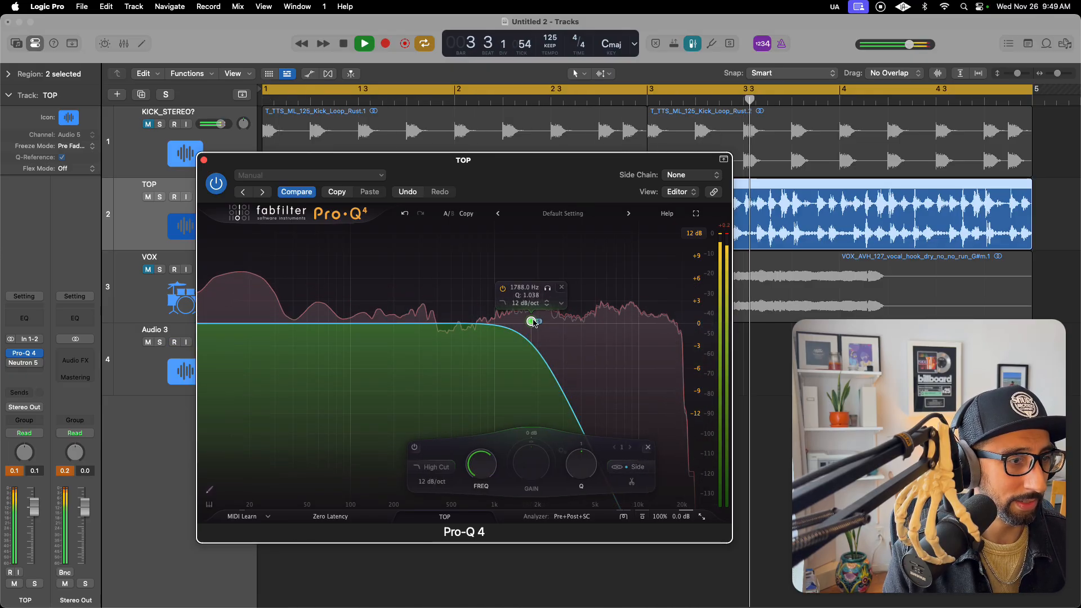
left_click_drag(533, 321, 616, 319)
key("space")
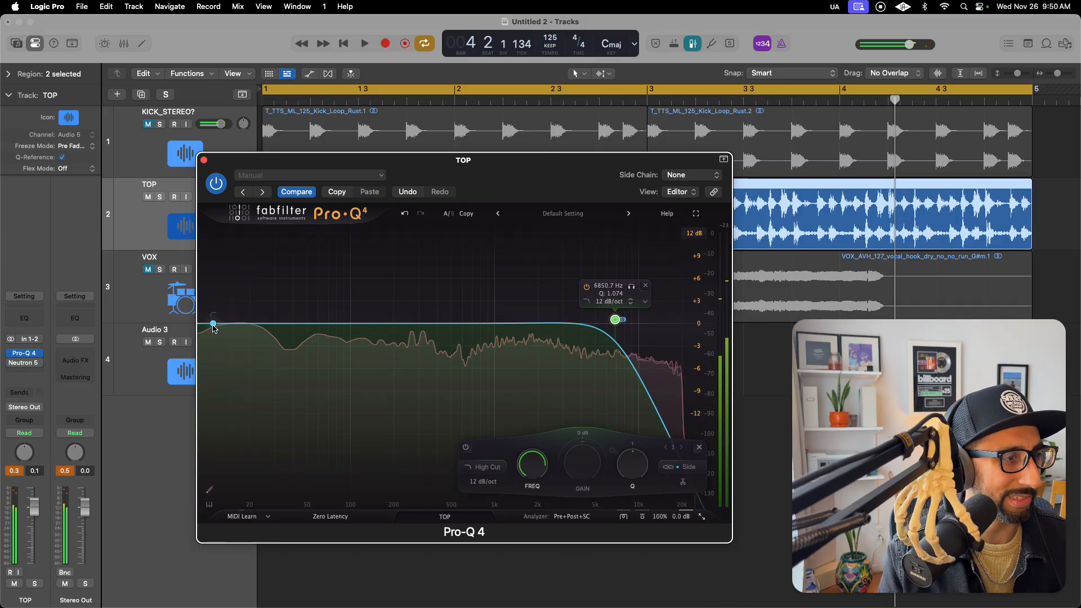
Add a 12 dB/oct Side low cut just below 200 Hz and raise the Side high cut to about 8960 Hz
left_click(207, 324)
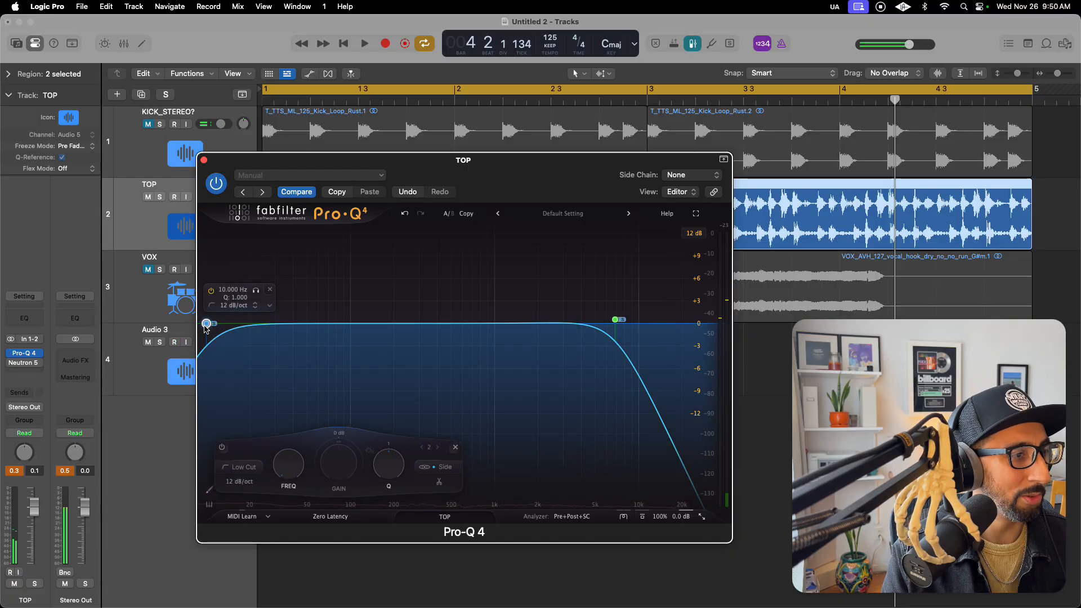
key("space")
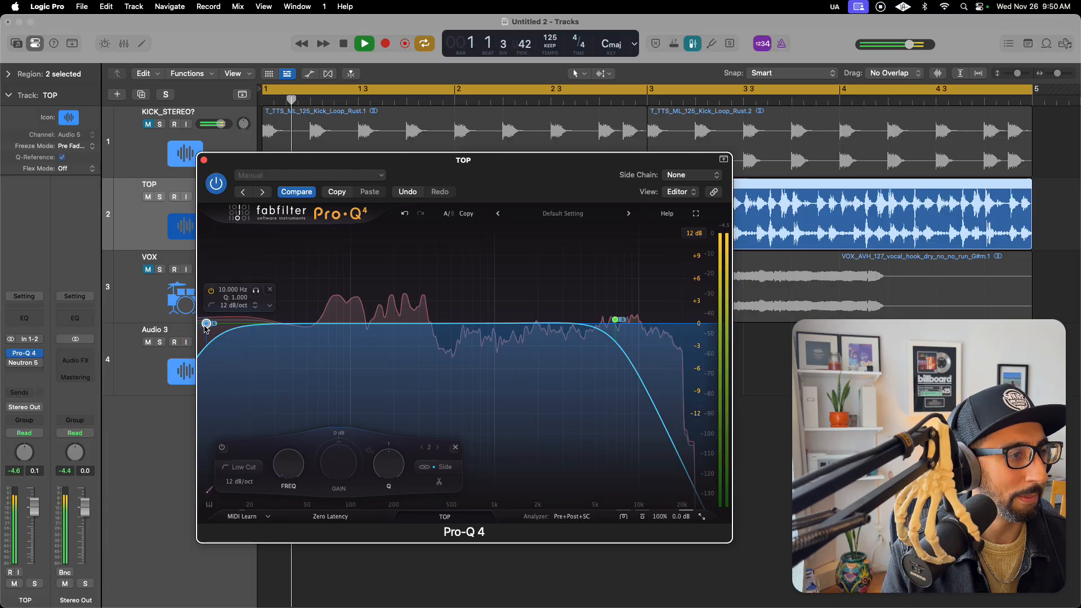
left_click_drag(207, 324, 383, 324)
mouse_move(616, 319)
left_mouse_down()
mouse_move(642, 324)
mouse_move(633, 327)
left_mouse_up()
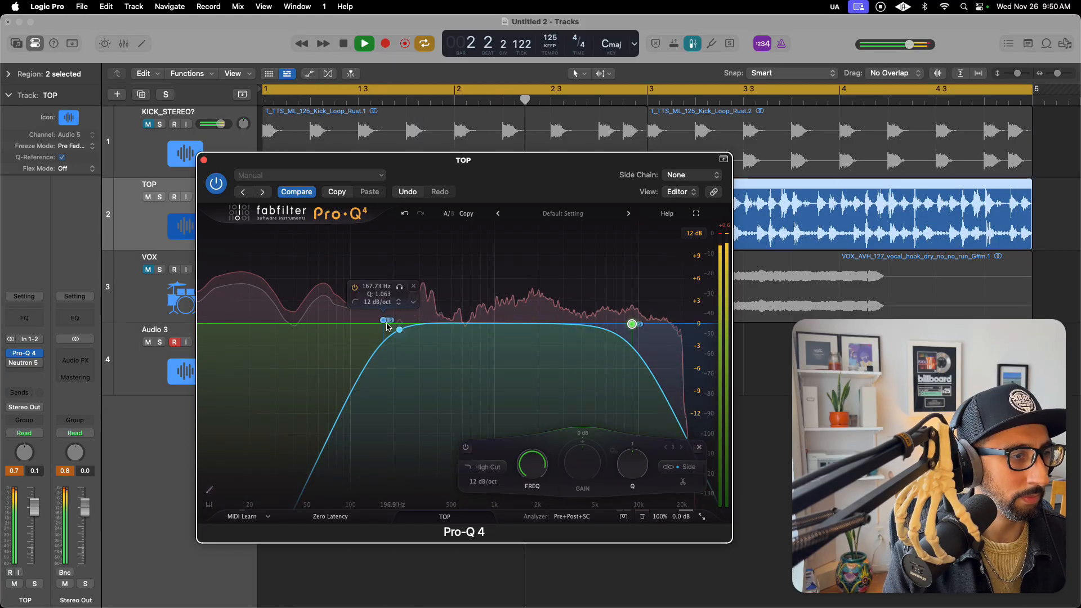
mouse_move(383, 322)
left_mouse_down()
mouse_move(338, 315)
mouse_move(391, 319)
left_mouse_up()
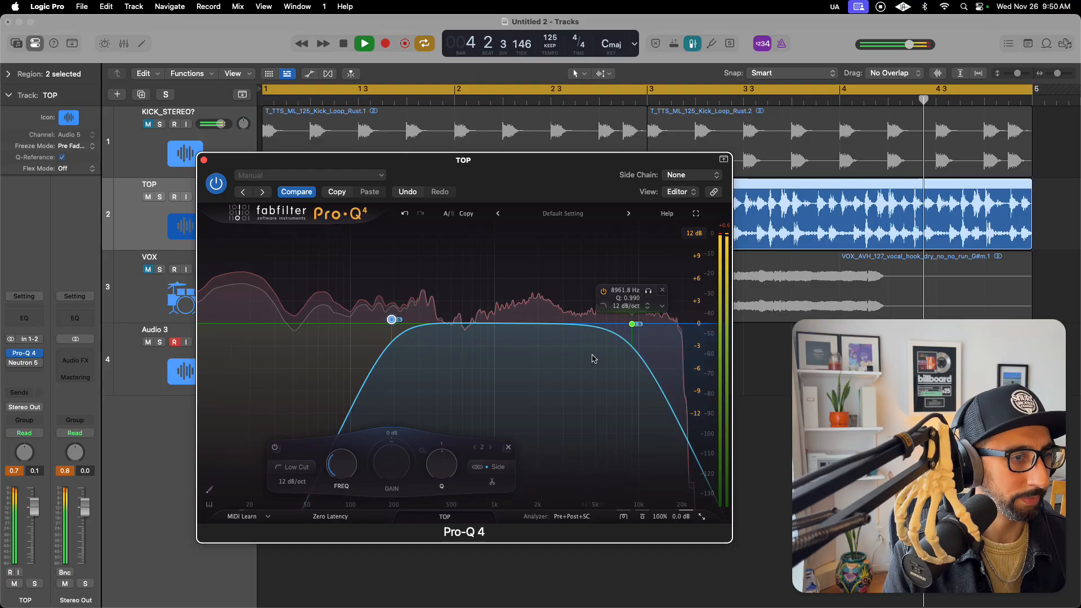
key("space")
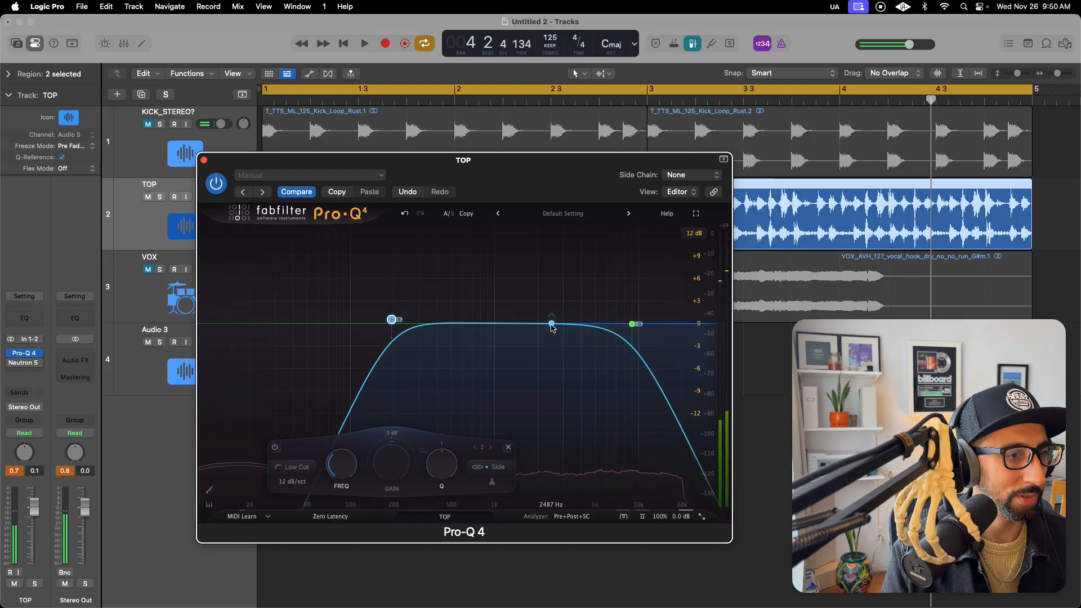
Add a dynamic Stereo bell cut, placing it at about 8.3 kHz while auditioning the loop
left_click(552, 324)
left_click(655, 472)
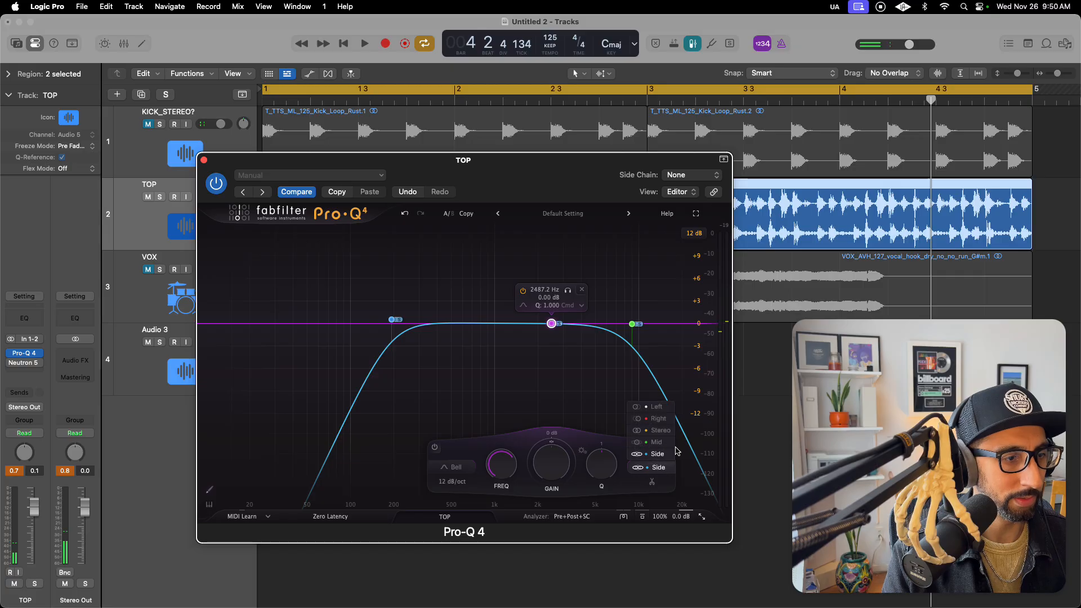
left_click(662, 431)
mouse_move(553, 442)
left_mouse_down()
mouse_move(550, 464)
mouse_move(552, 444)
left_mouse_up()
key("space")
mouse_move(556, 314)
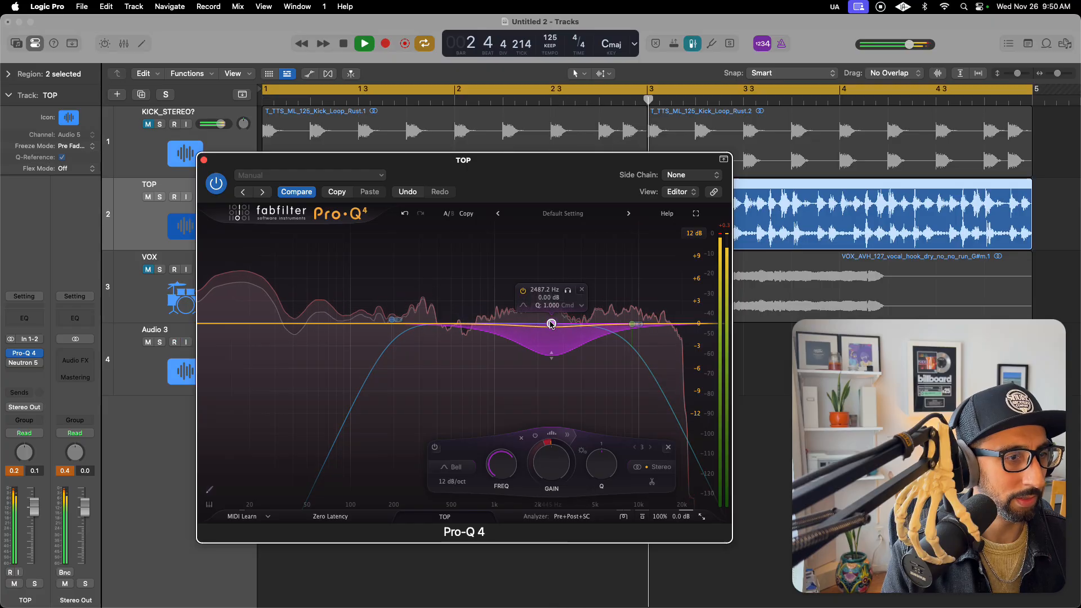
left_click_drag(551, 325, 629, 324)
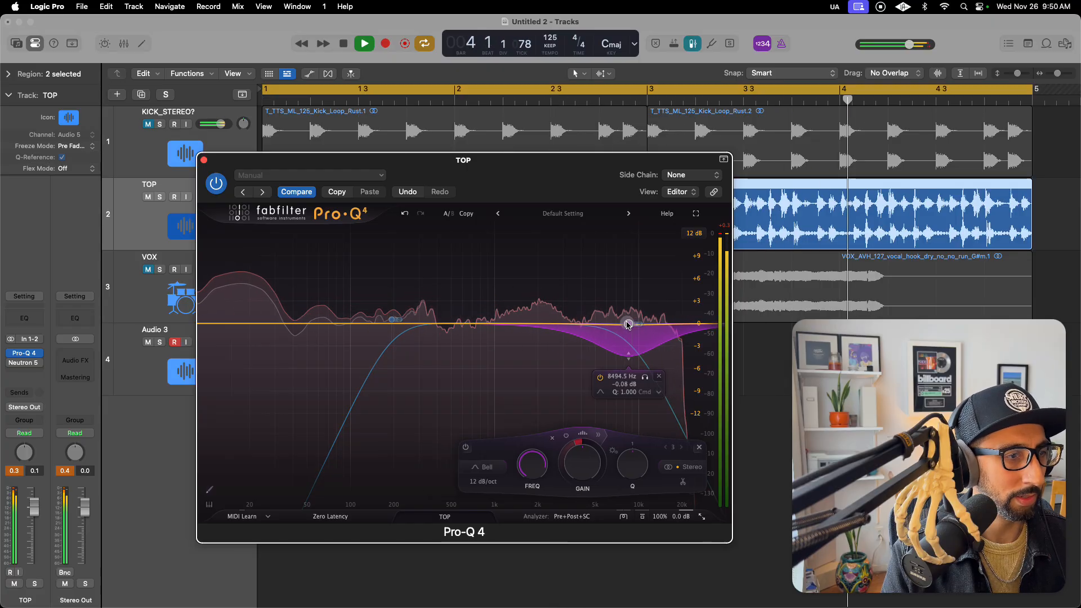
key("space")
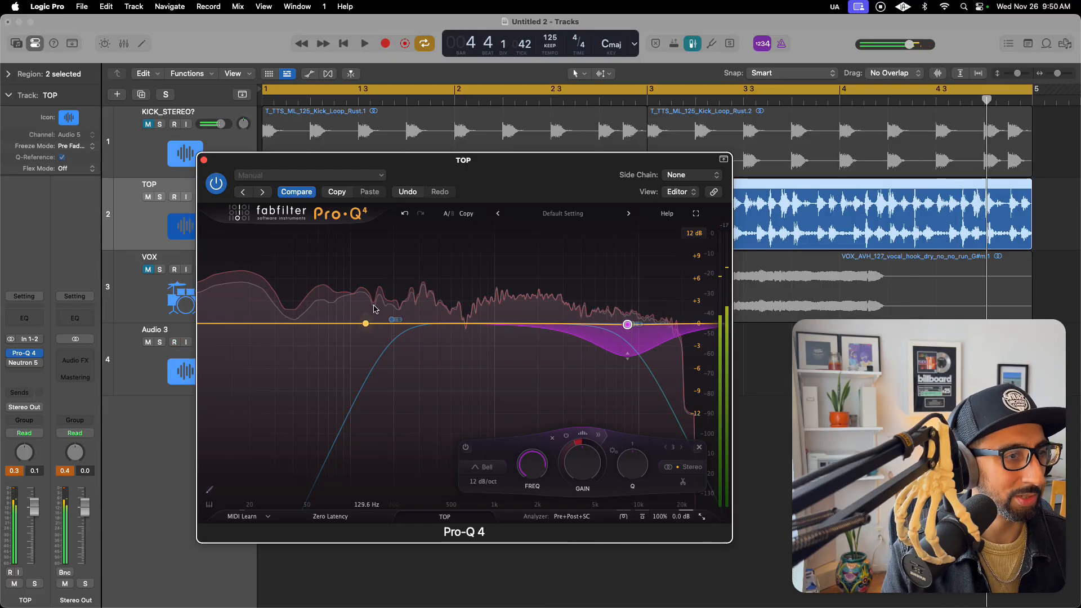
Add a second dynamic Stereo bell cut at about 199 Hz with a Q of about 1.42
left_click(380, 324)
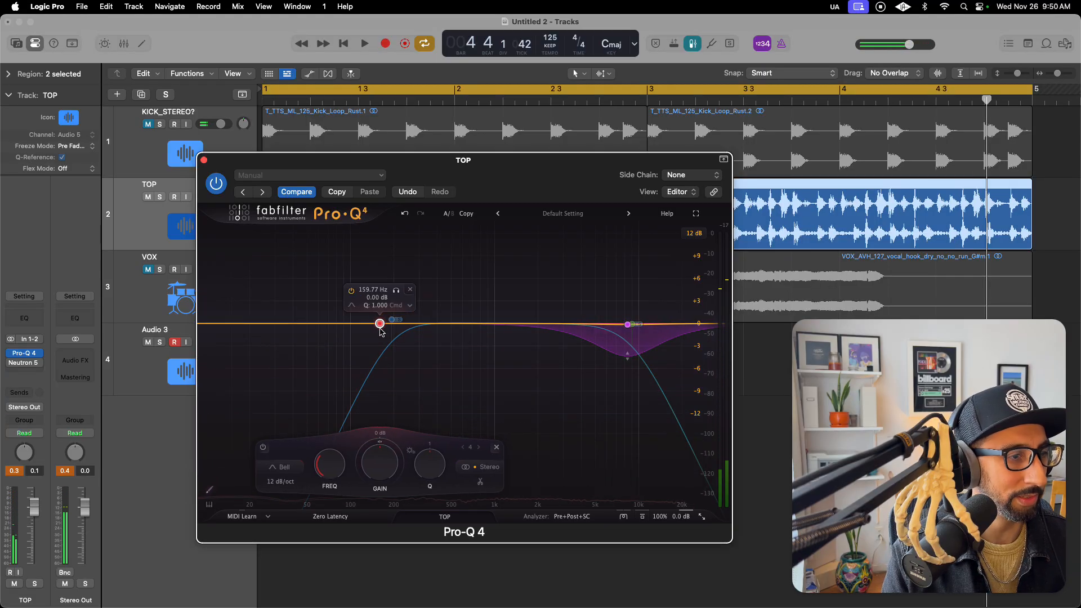
key("space")
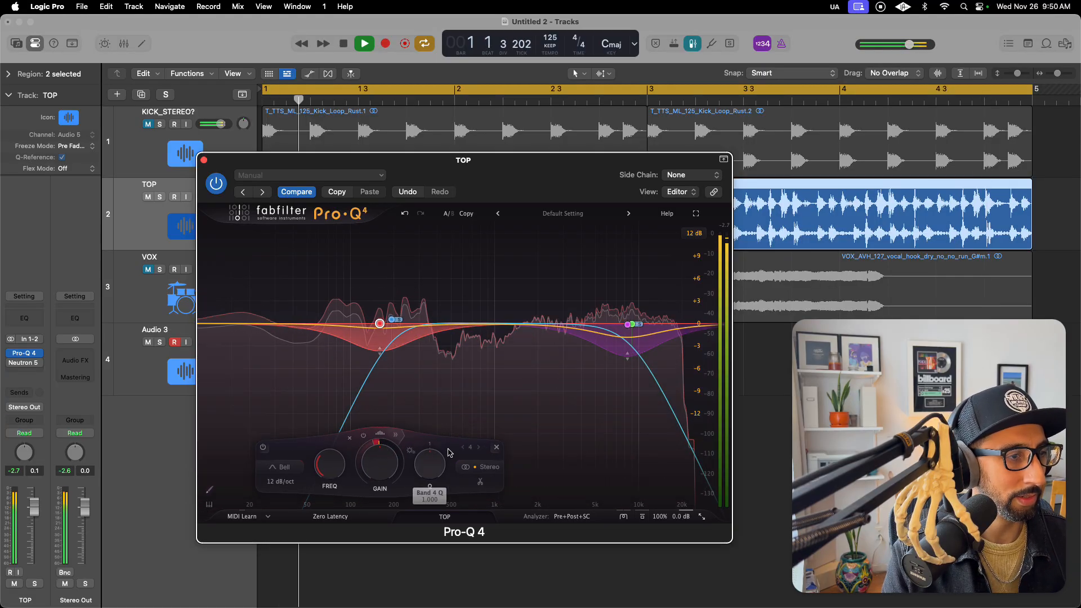
left_click_drag(428, 458, 377, 450)
mouse_move(377, 323)
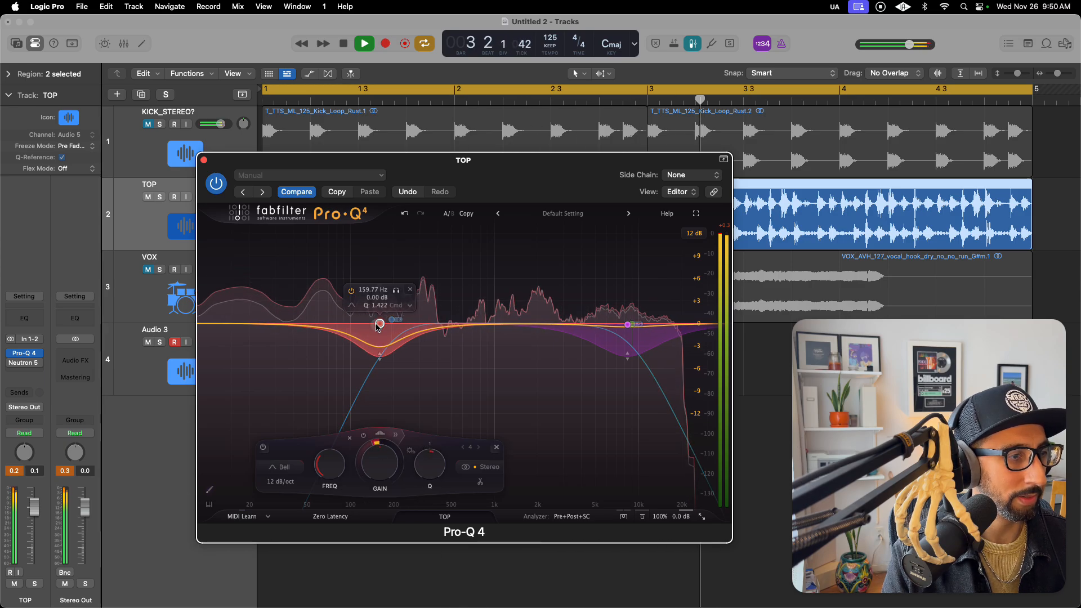
left_click_drag(377, 327, 392, 329)
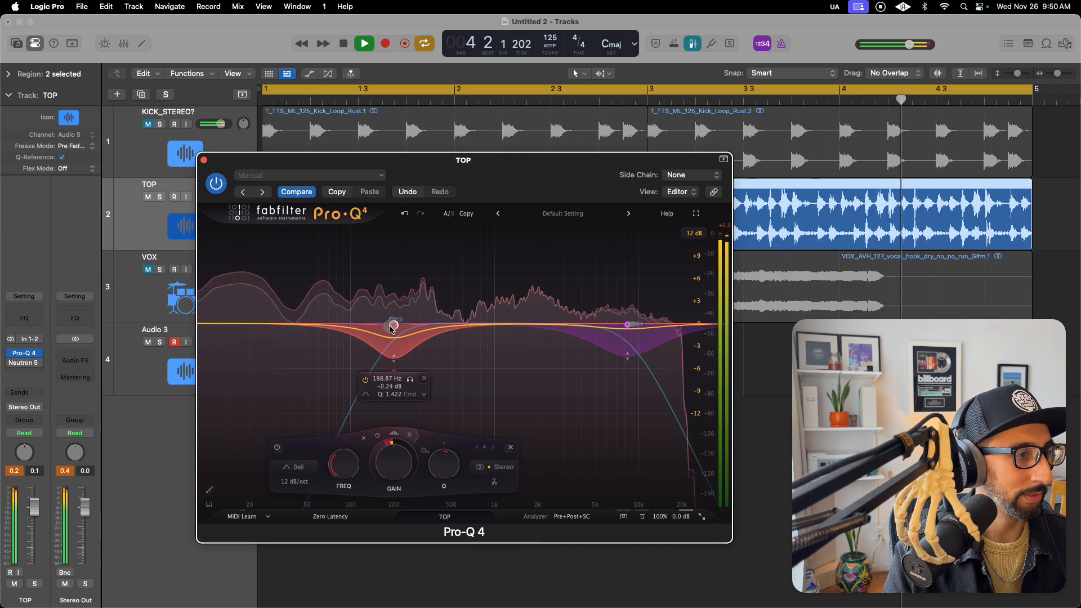
key("space")
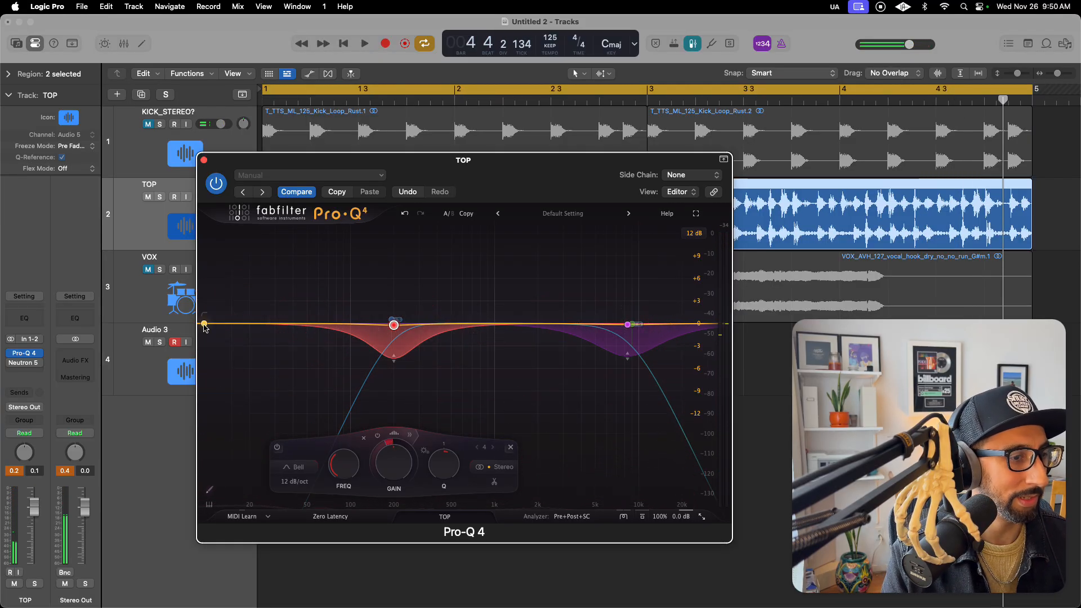
Add a Stereo low cut just under 77 Hz, trying steeper slopes before settling on 18 dB/oct
left_click(205, 325)
left_click_drag(206, 327, 332, 306)
key("space")
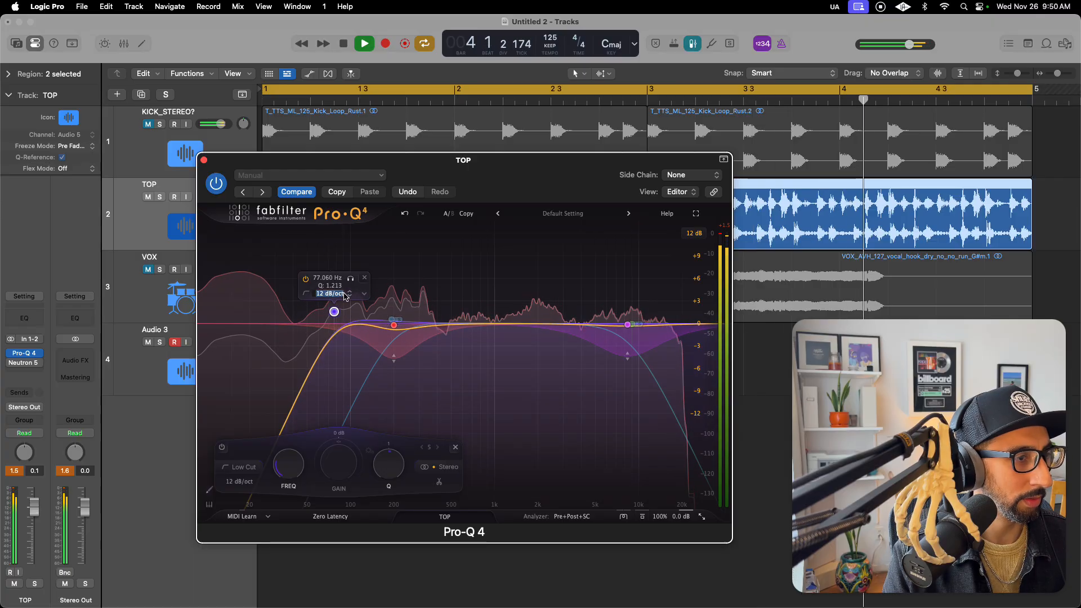
left_click_drag(349, 288, 335, 253)
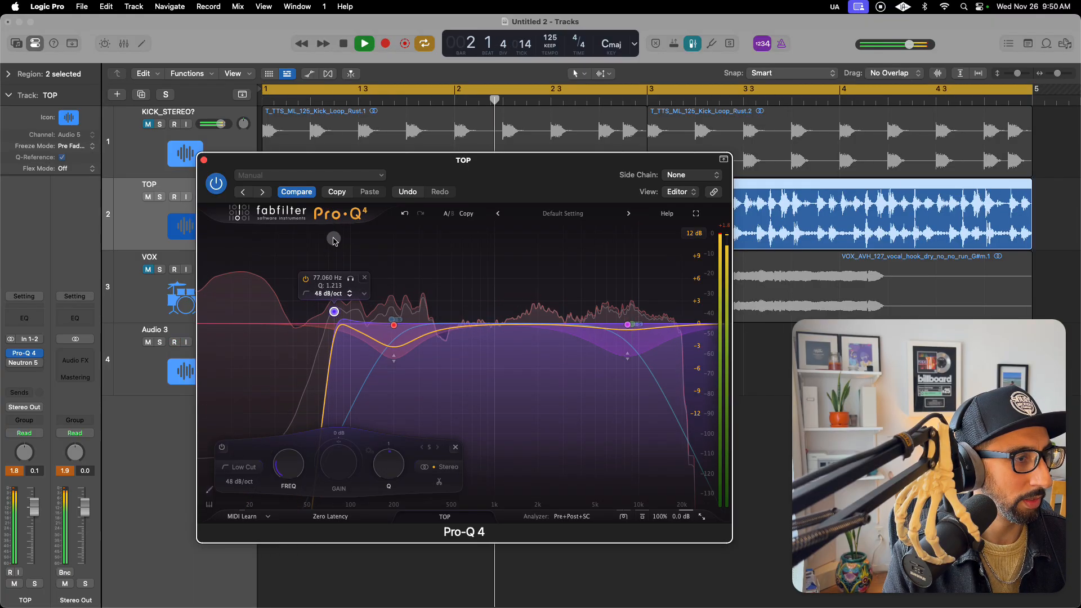
left_click_drag(330, 264, 332, 315)
key("space")
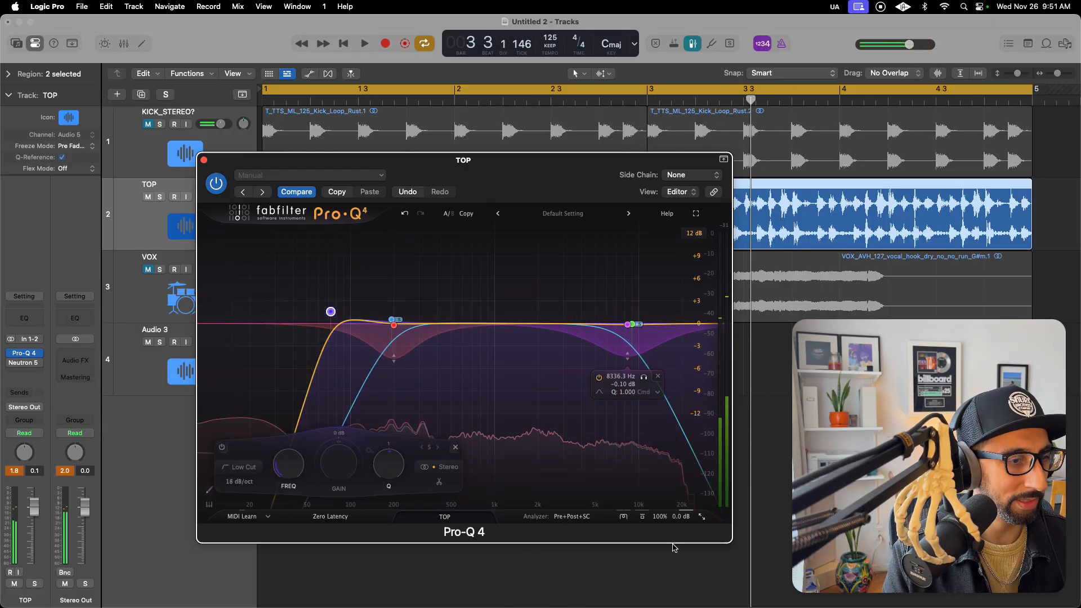
Compare the playing top loop with the equalizer bypassed and active
key("space")
left_click(642, 516)
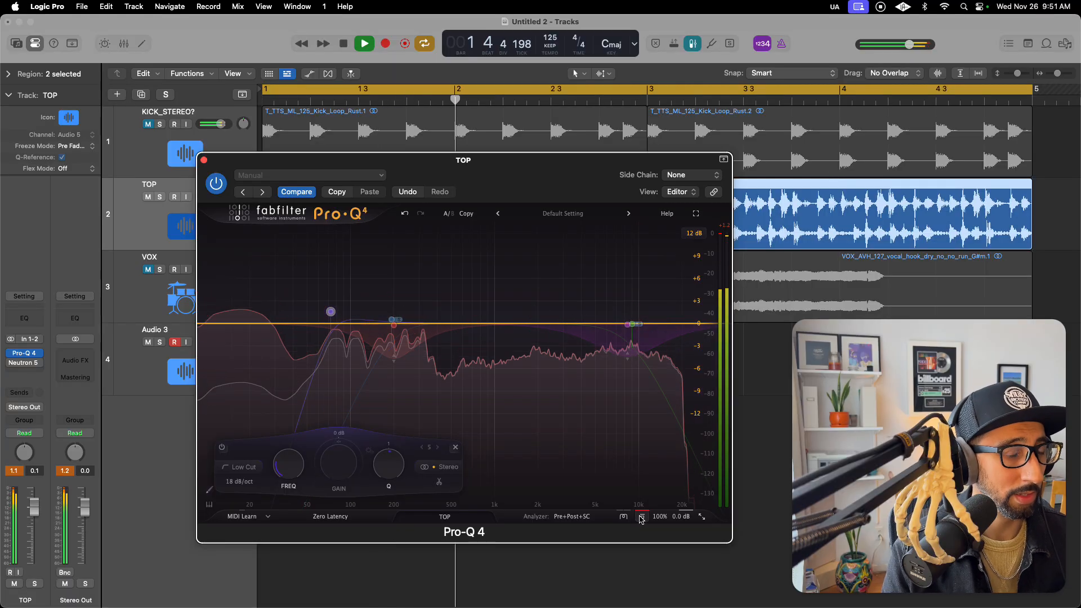
left_click(642, 516)
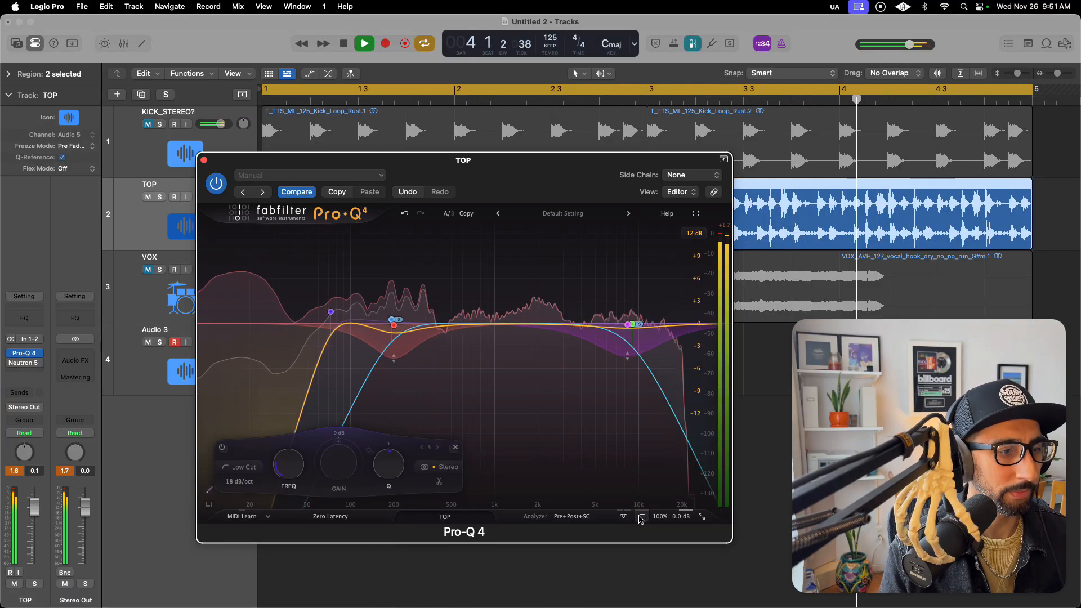
left_click(642, 517)
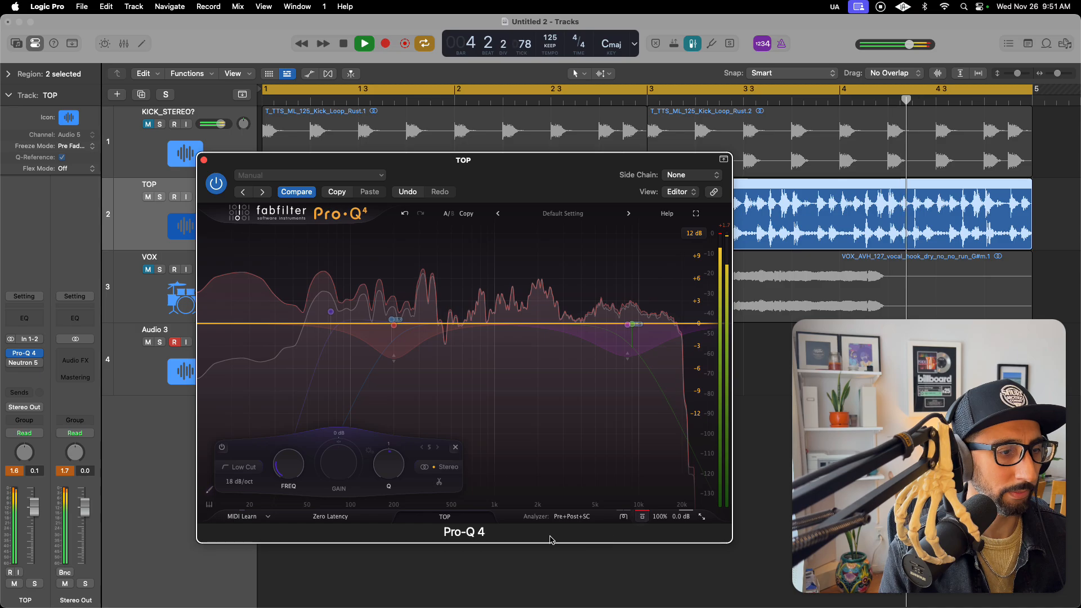
left_click(642, 516)
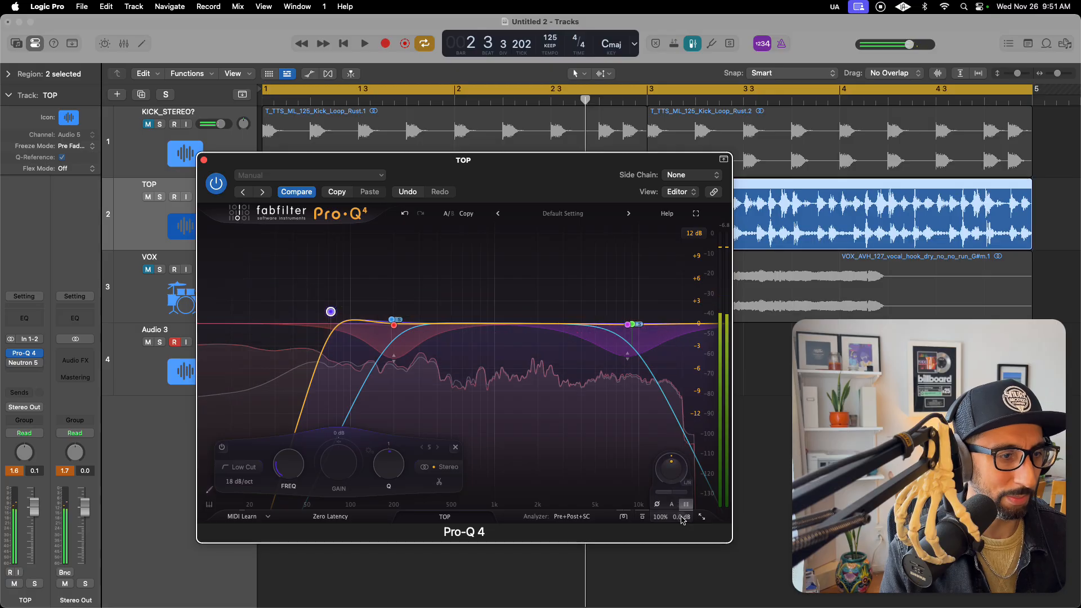
Lower the equalizer's output level to -2.1 dB, stop playback and close the Pro-Q 4 window
left_click_drag(682, 517, 680, 543)
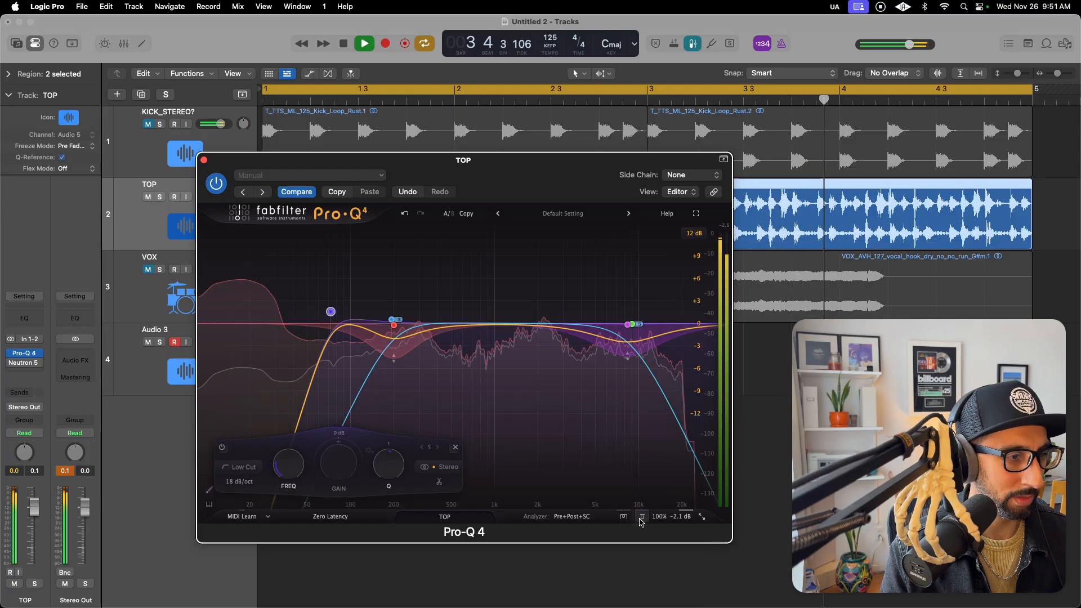
key("space")
mouse_move(543, 174)
left_mouse_down()
mouse_move(580, 189)
mouse_move(536, 179)
mouse_move(539, 195)
left_mouse_up()
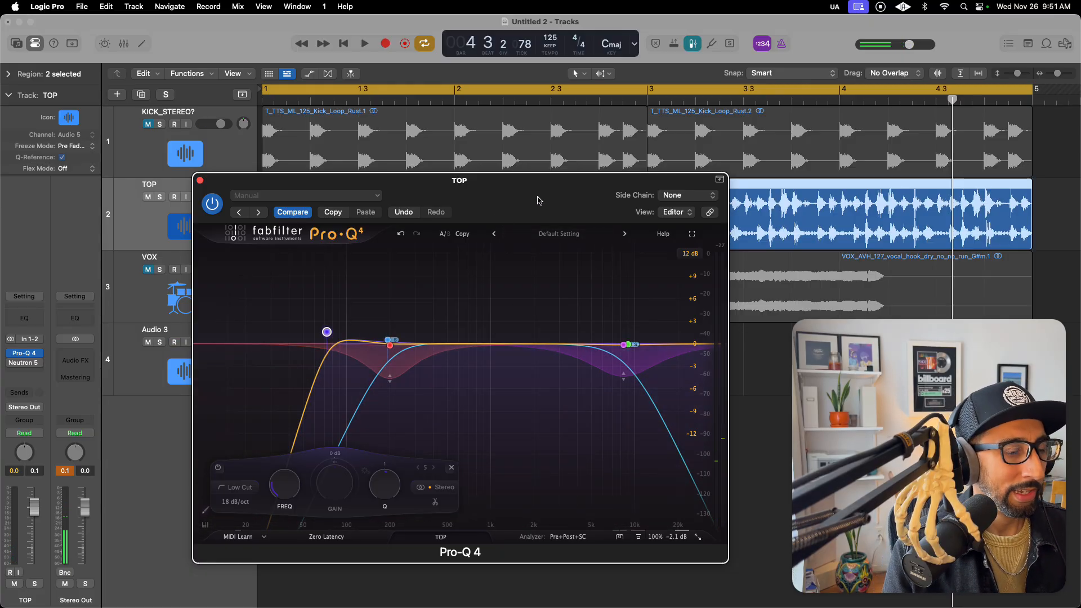
left_click_drag(539, 200, 545, 208)
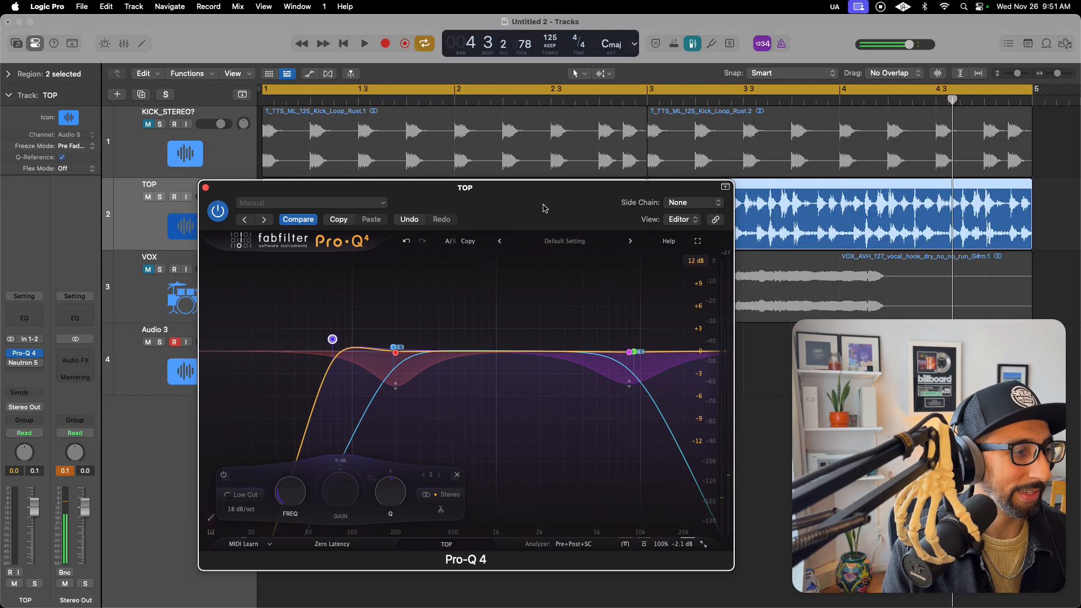
left_click(206, 189)
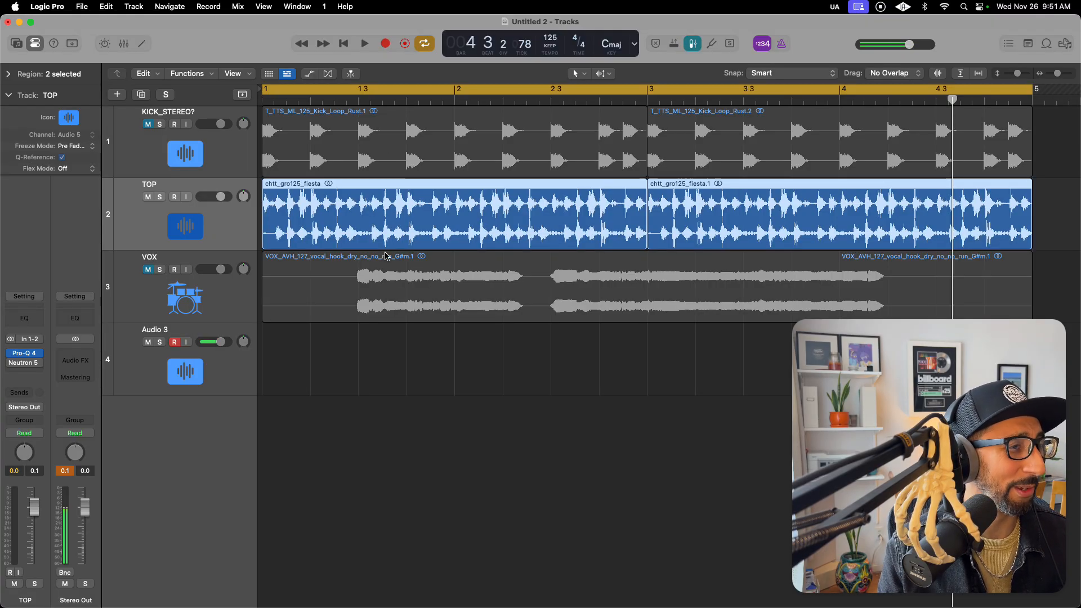
Open the TOP track's Neutron 5 Equalizer and load the <Default> preset
left_click(26, 365)
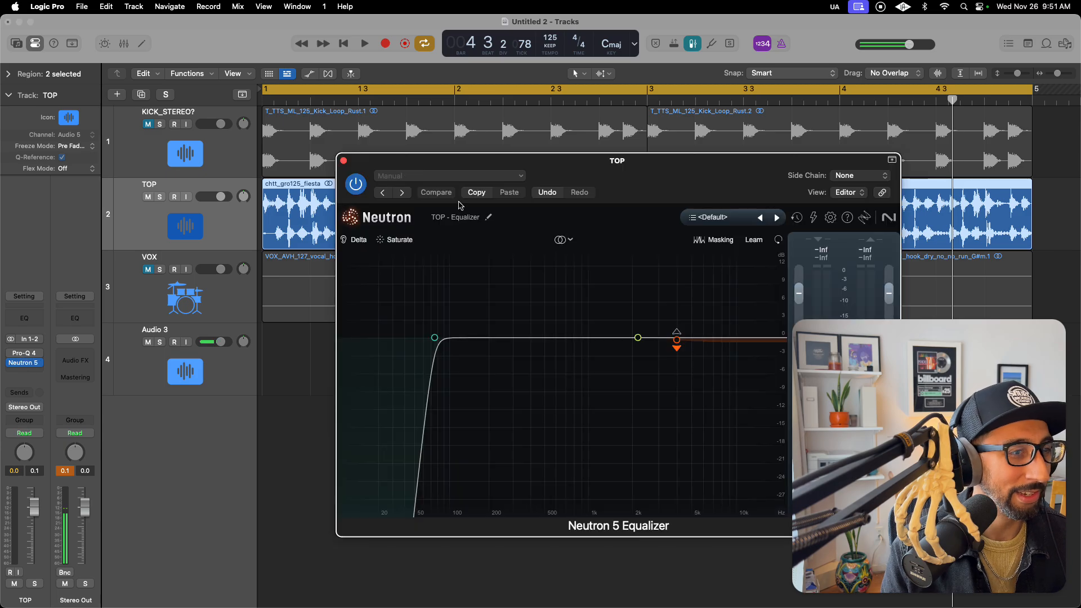
left_click_drag(680, 172, 532, 178)
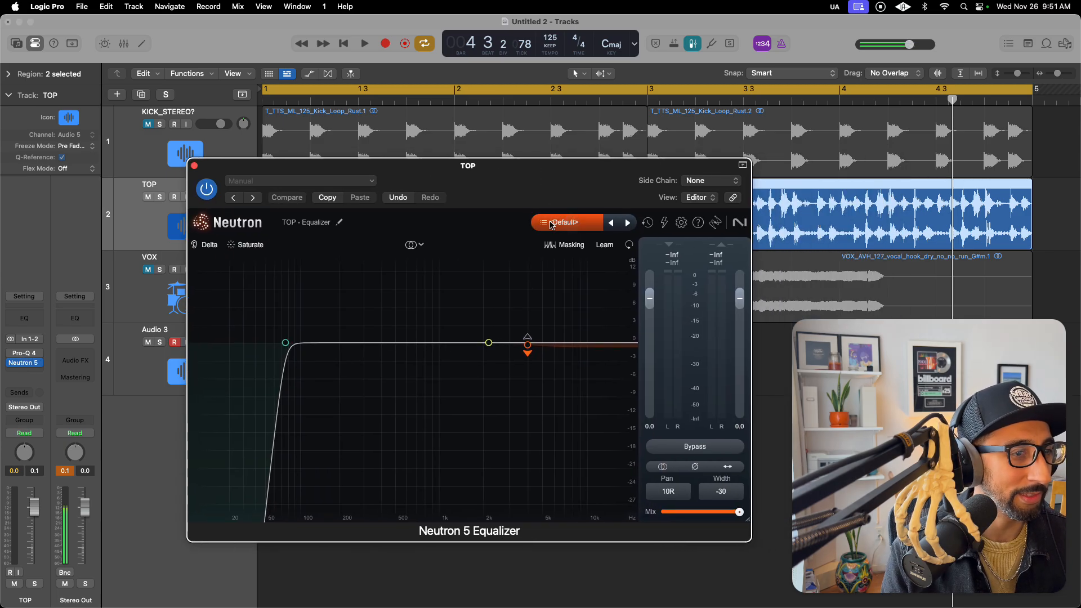
left_click(439, 340)
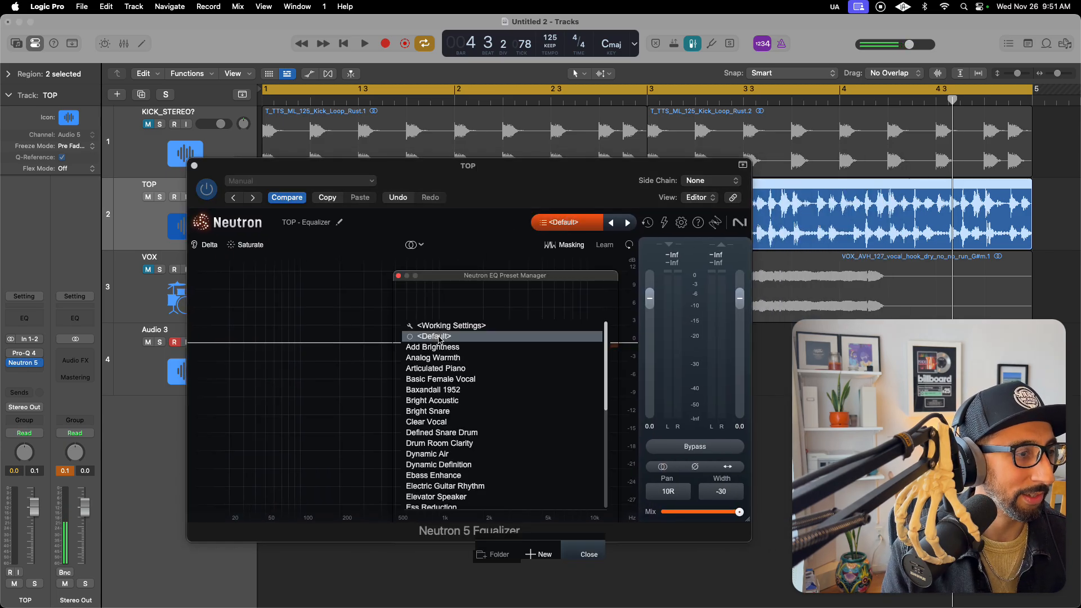
left_click(574, 171)
Play the top loop and set the Neutron 5 Width to 0
key("space")
double_click(724, 495)
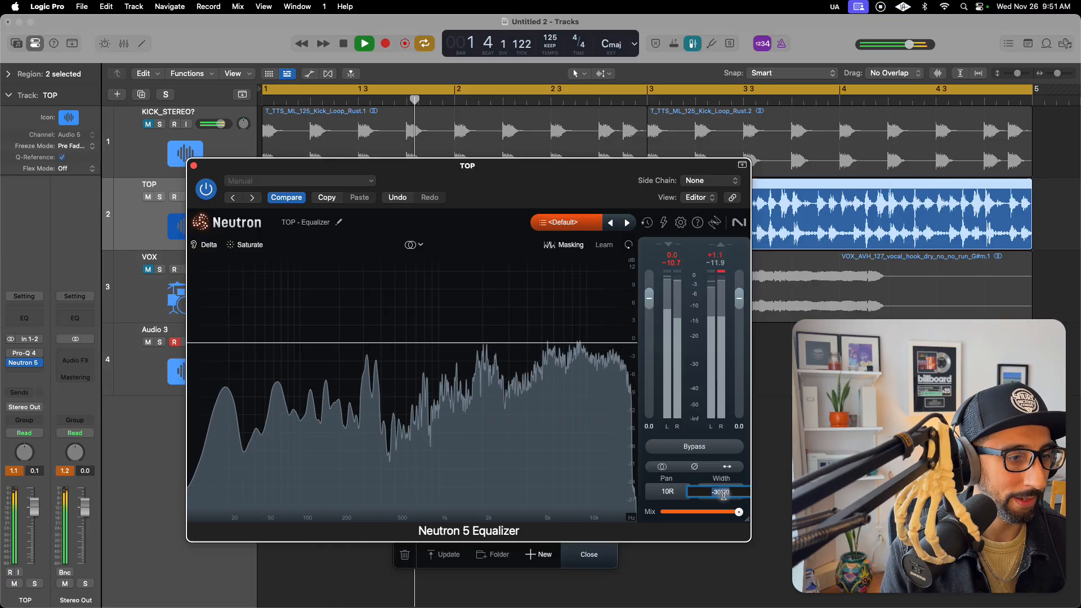
type("0")
key("Return")
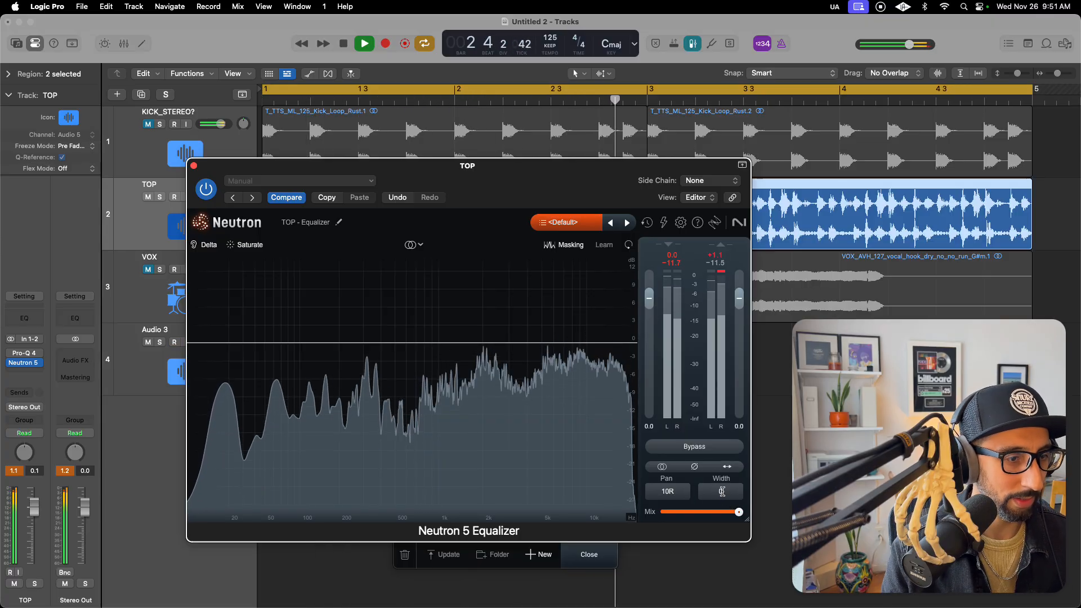
Center the TOP equalizer's Pan and set its Width to -45 during playback
left_click_drag(723, 492, 723, 527)
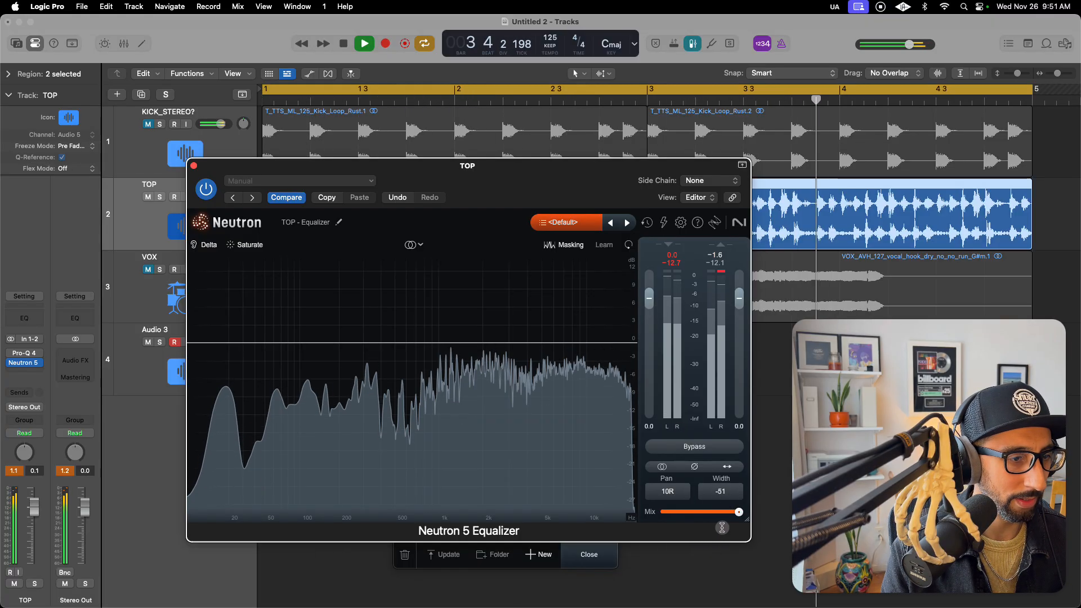
double_click(670, 492)
type("0")
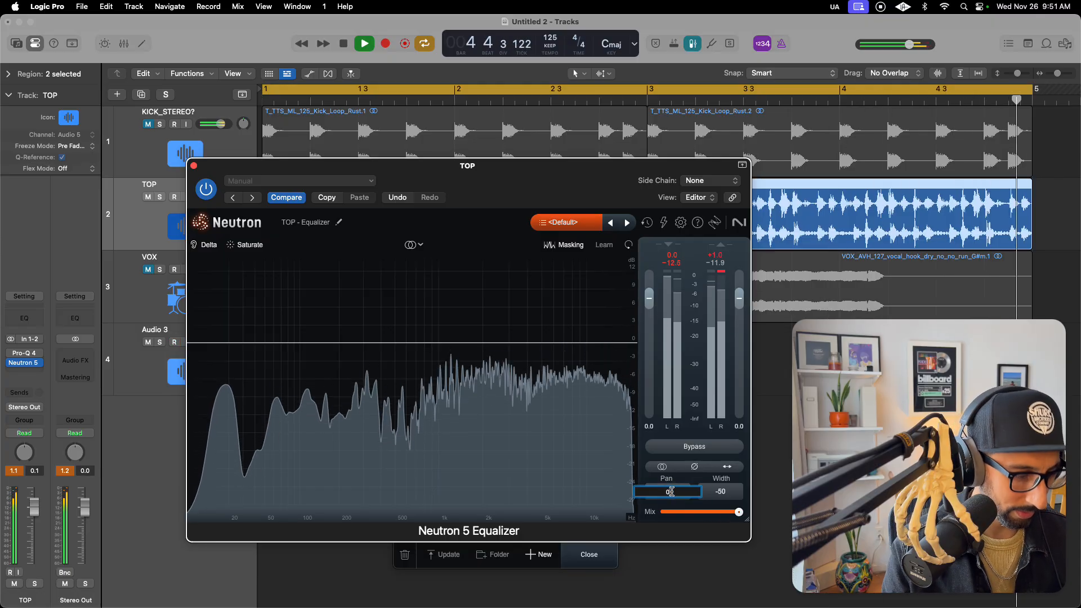
key("Return")
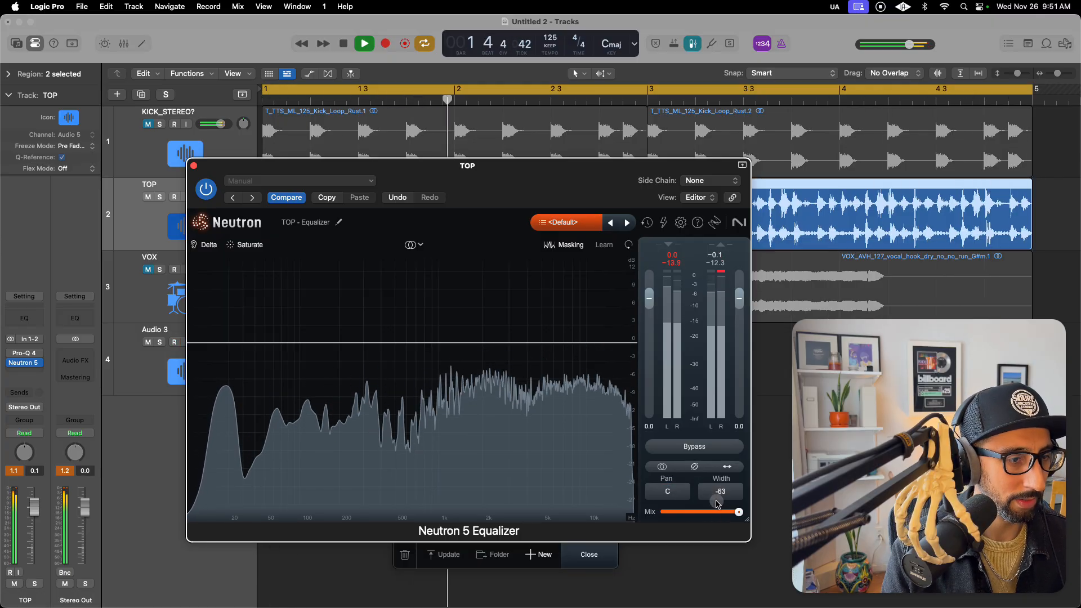
left_click_drag(727, 497, 735, 492)
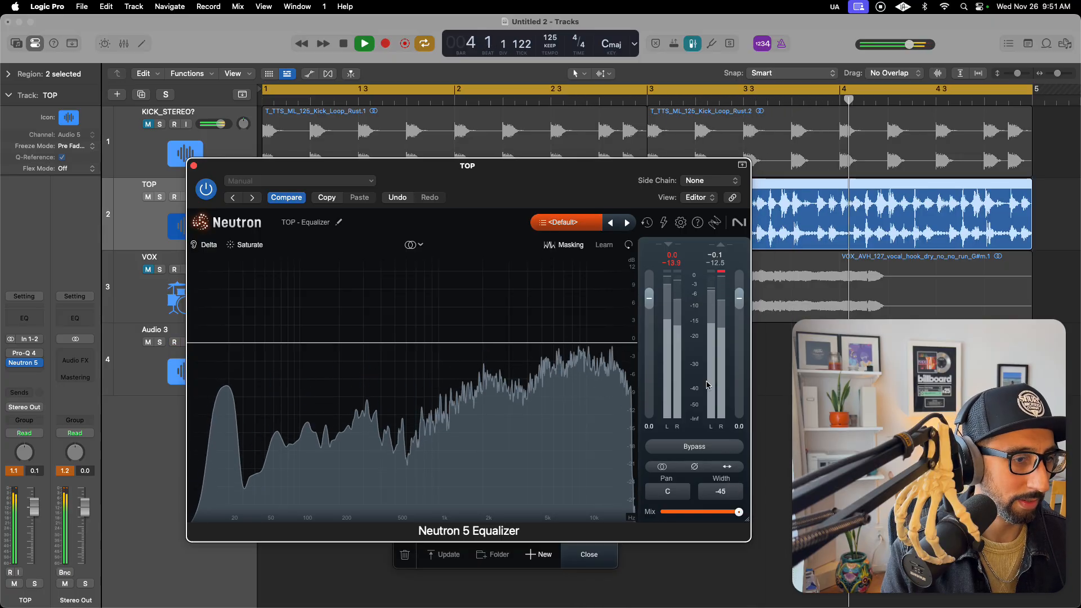
Lower the output gain to -1.5 dB and add a dynamic Analog High Shelf band at about 1813 Hz with -1.6 dB gain
left_click_drag(739, 298, 736, 303)
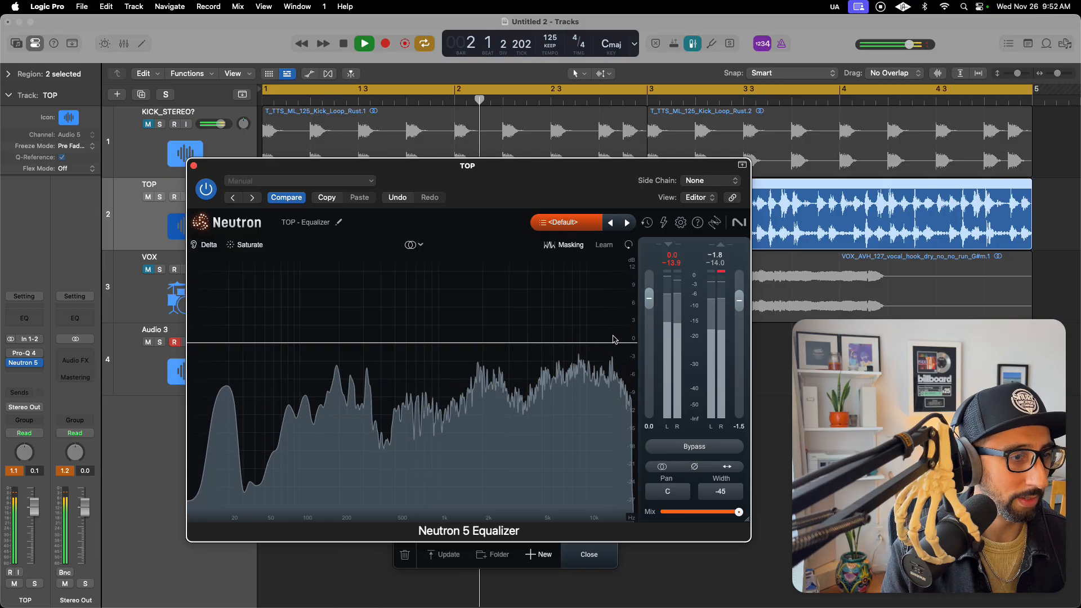
left_click(581, 343)
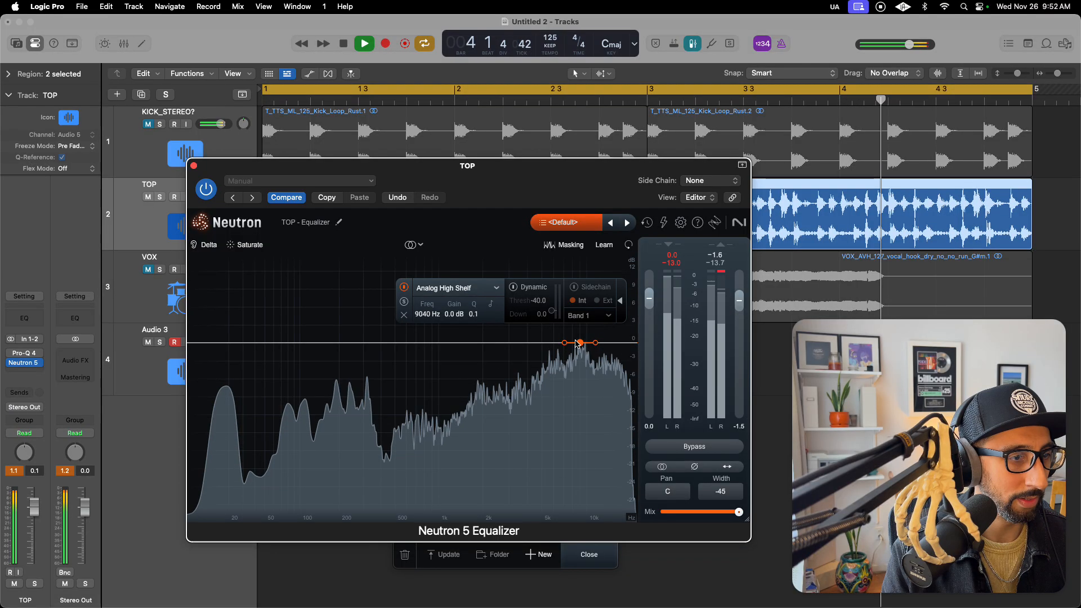
left_click(513, 287)
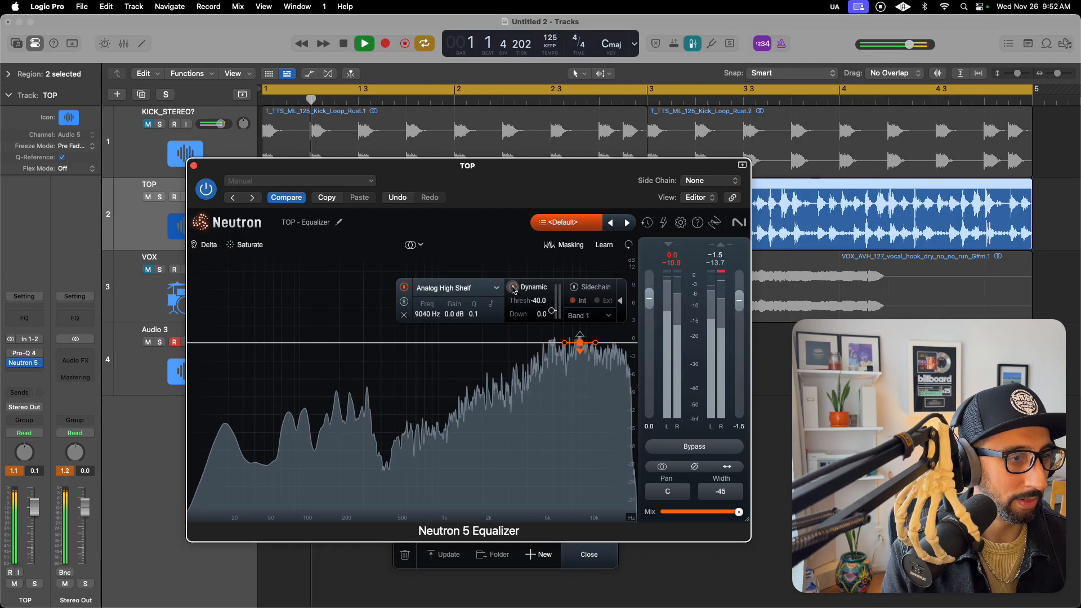
left_click_drag(581, 344, 477, 353)
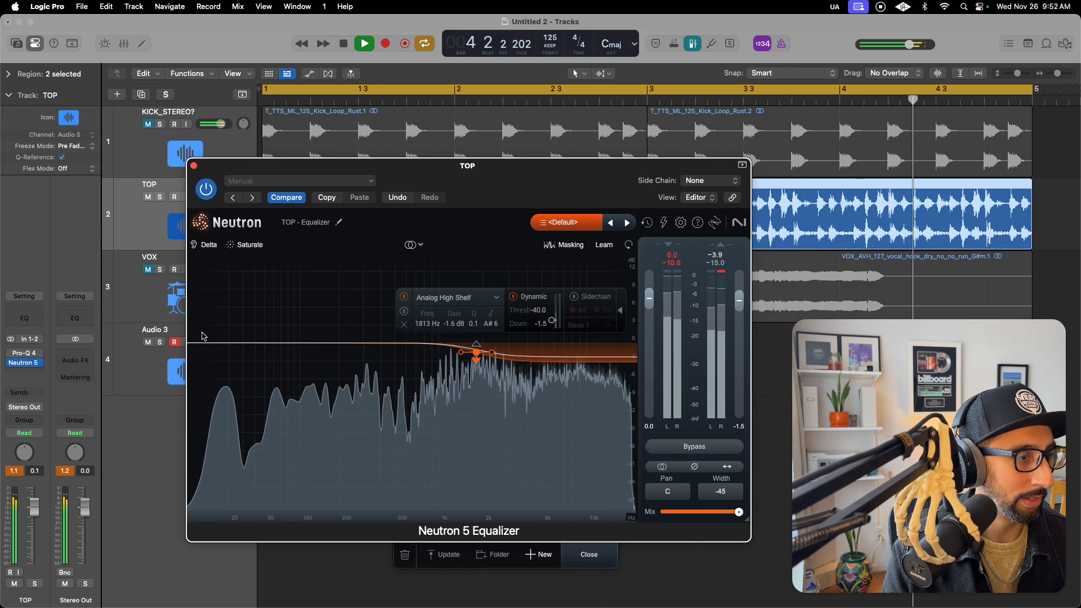
Add a Flat Highpass band at about 51 Hz with a 48 dB/oct slope and stop playback
left_click_drag(204, 341, 299, 333)
left_click_drag(302, 344, 269, 346)
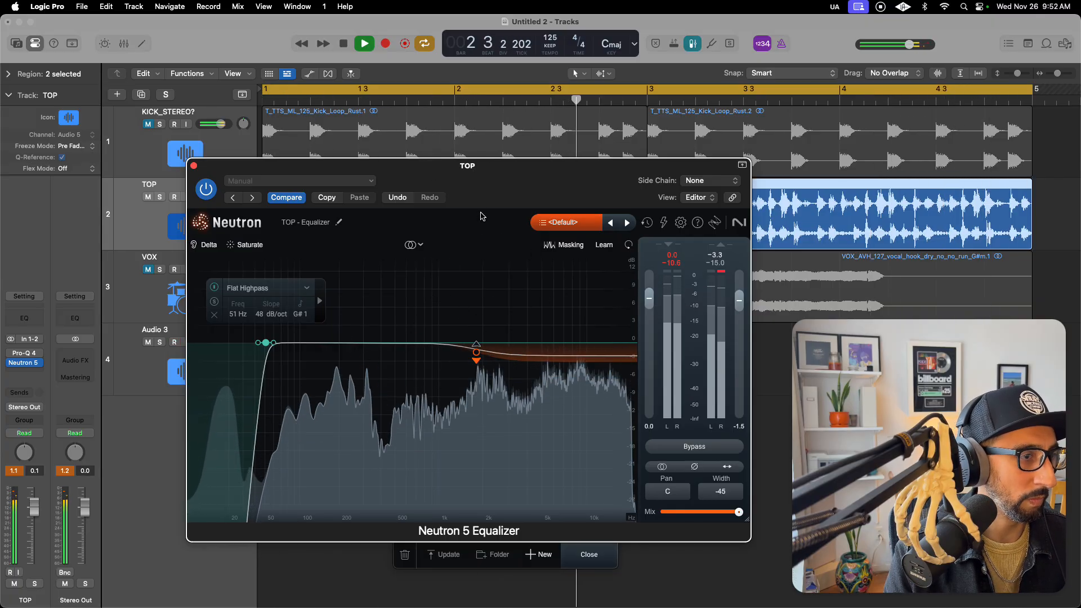
key("space")
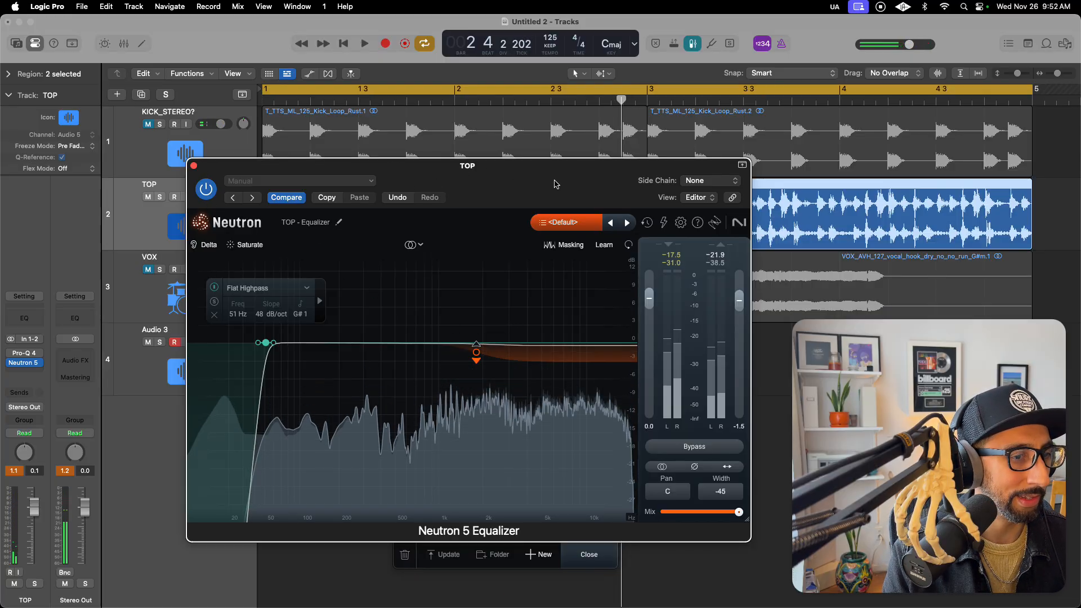
Insert a second Neutron 5 Equalizer on the TOP track after the existing one
left_click_drag(580, 180, 616, 183)
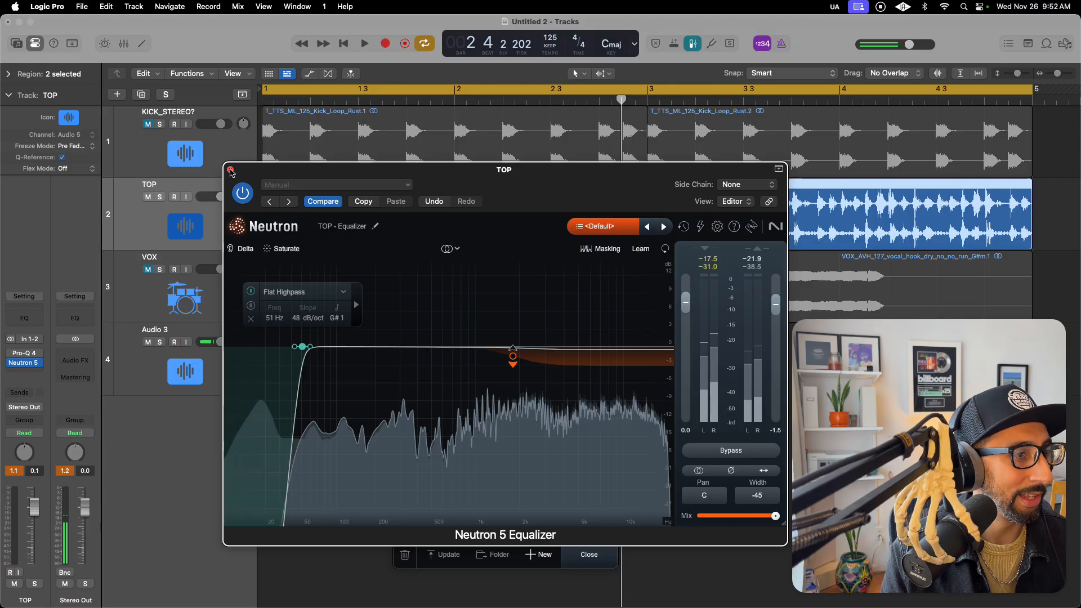
left_click(23, 374)
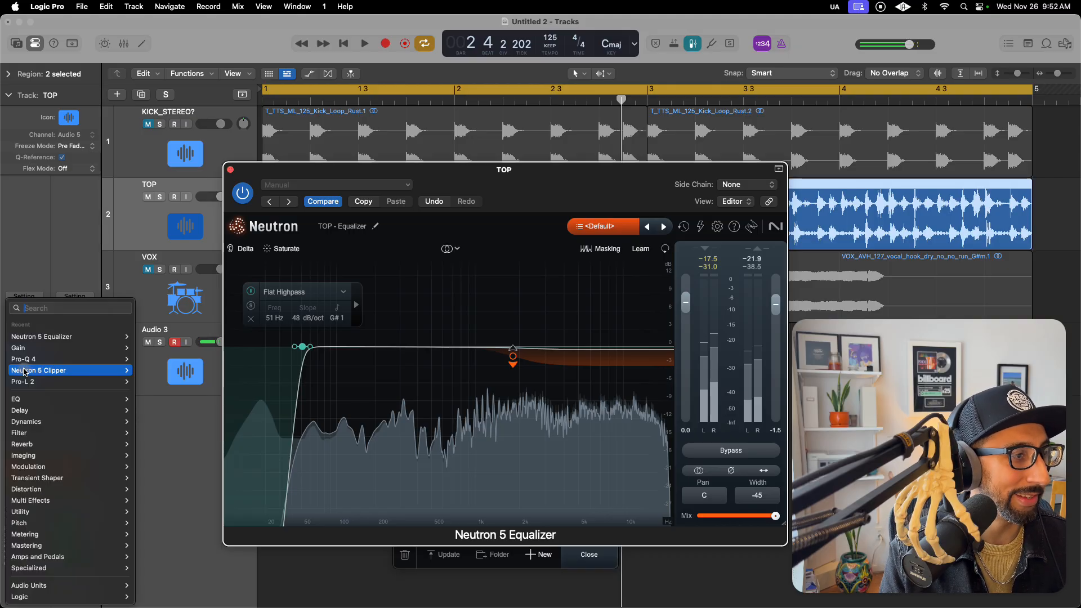
mouse_move(99, 342)
left_click(148, 336)
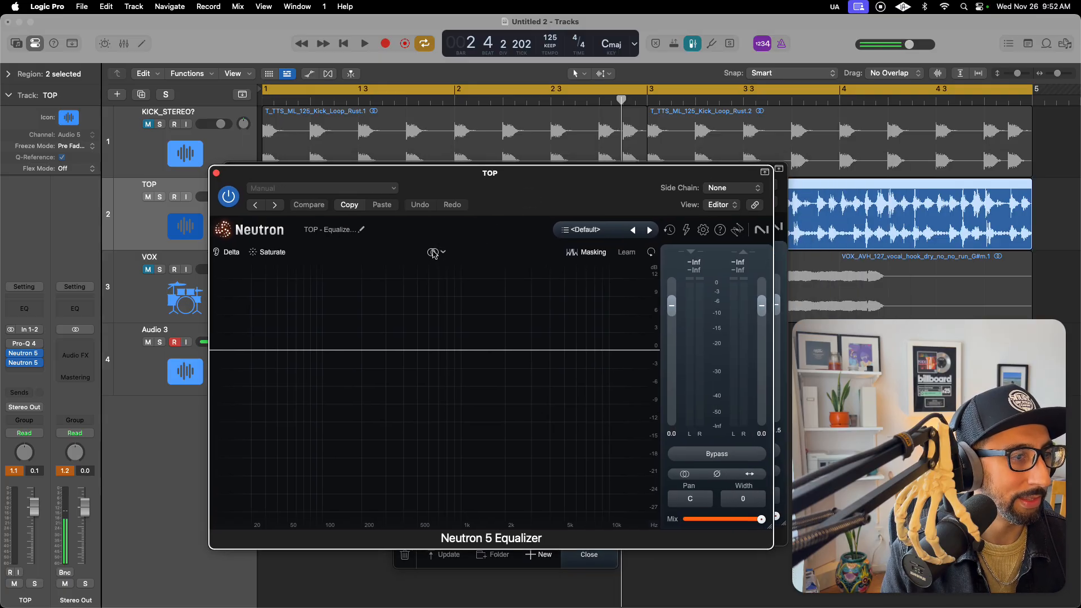
Switch the new equalizer to Mid/Side mode and select the Side channel for editing
left_click(433, 254)
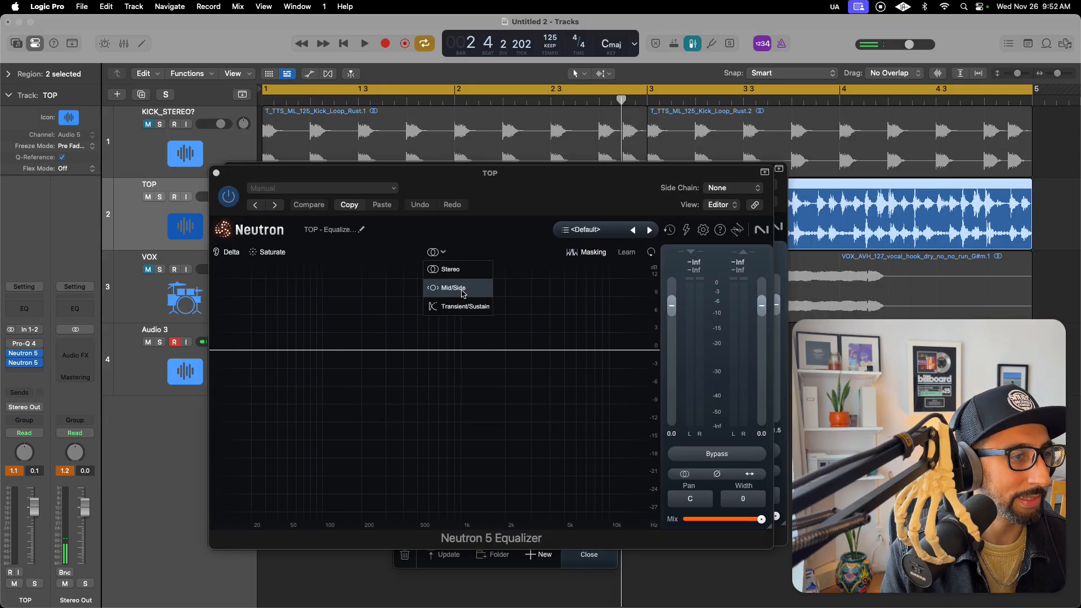
left_click(461, 290)
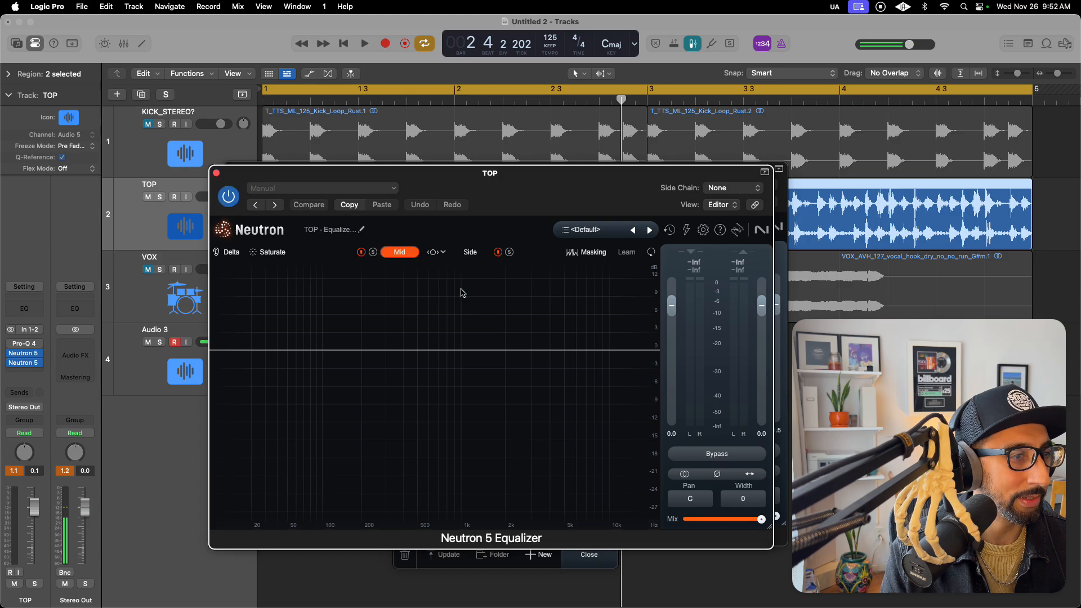
left_click(469, 254)
Play the loop and add a 48 dB/oct Flat Highpass on the Side channel, raising its frequency to about 3557 Hz
key("space")
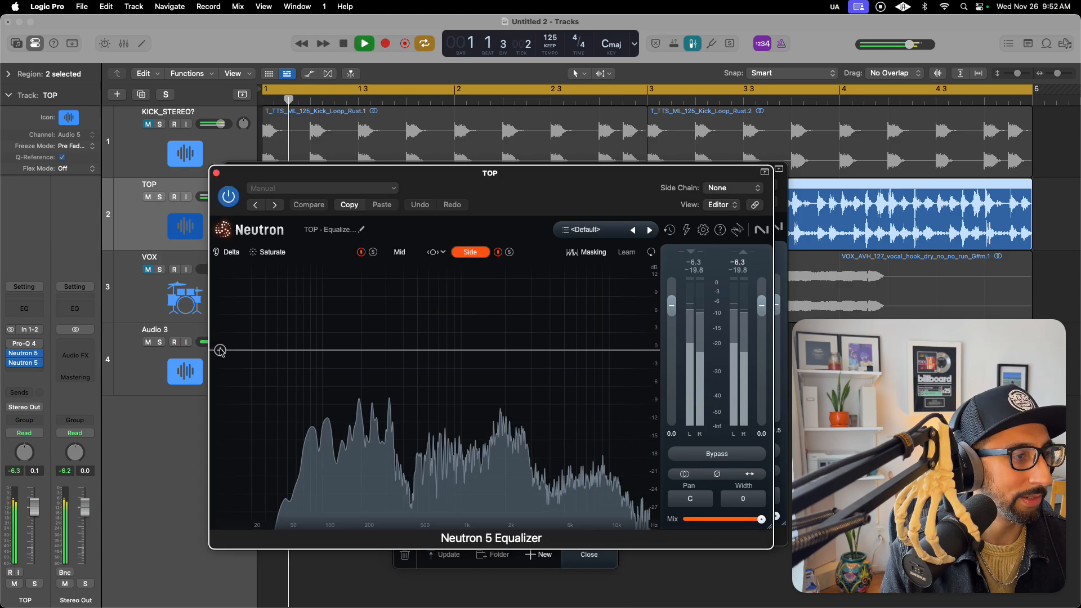
left_click(220, 350)
left_click_drag(220, 350, 462, 359)
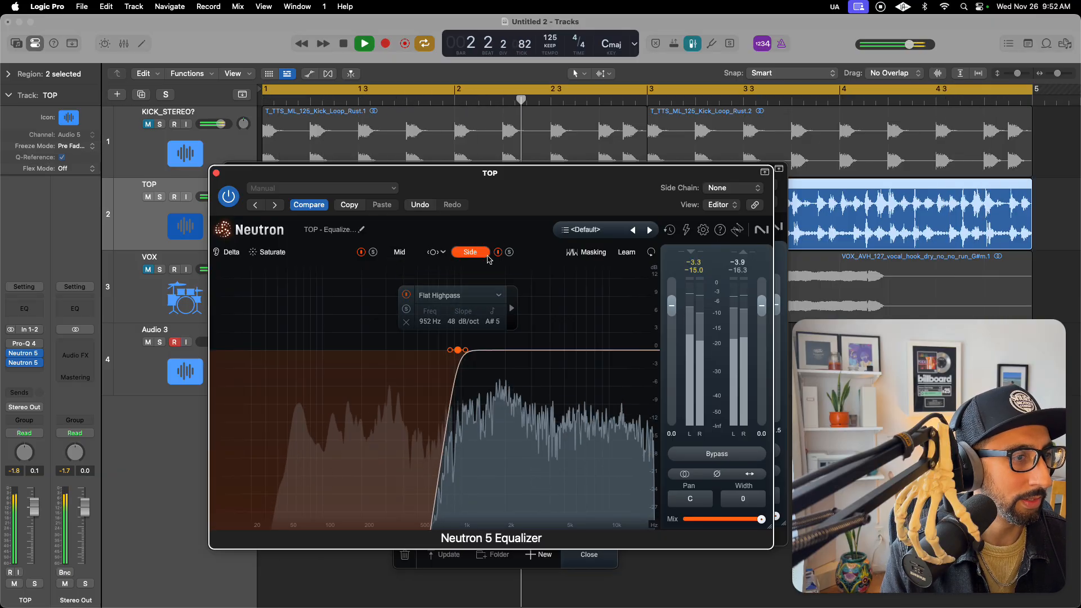
left_click_drag(461, 358, 545, 363)
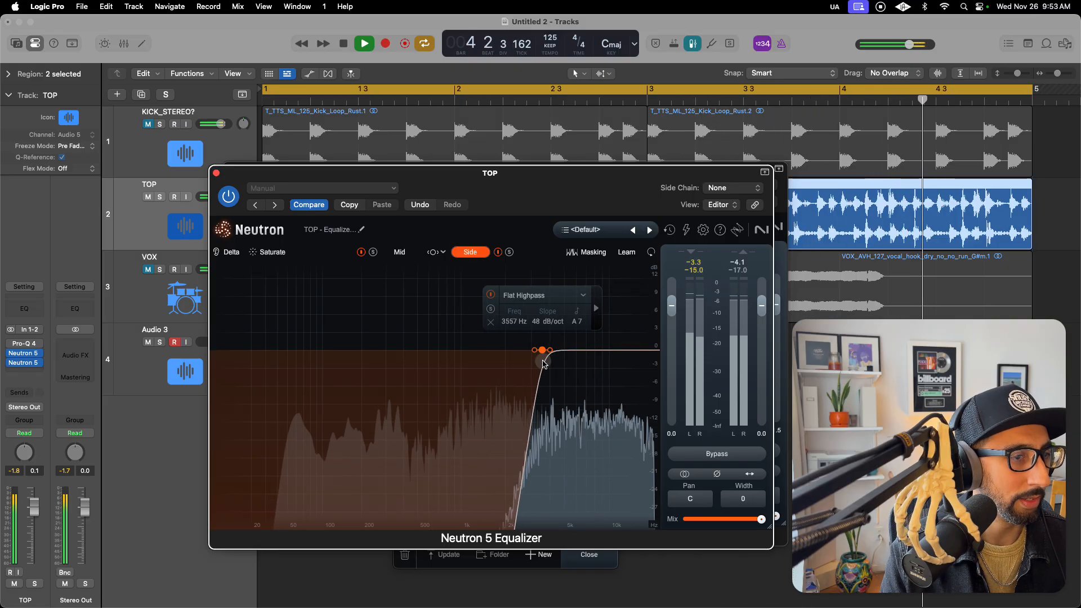
Compare the playing top loop with each of the two Neutron 5 Equalizers bypassed and active
left_click(711, 454)
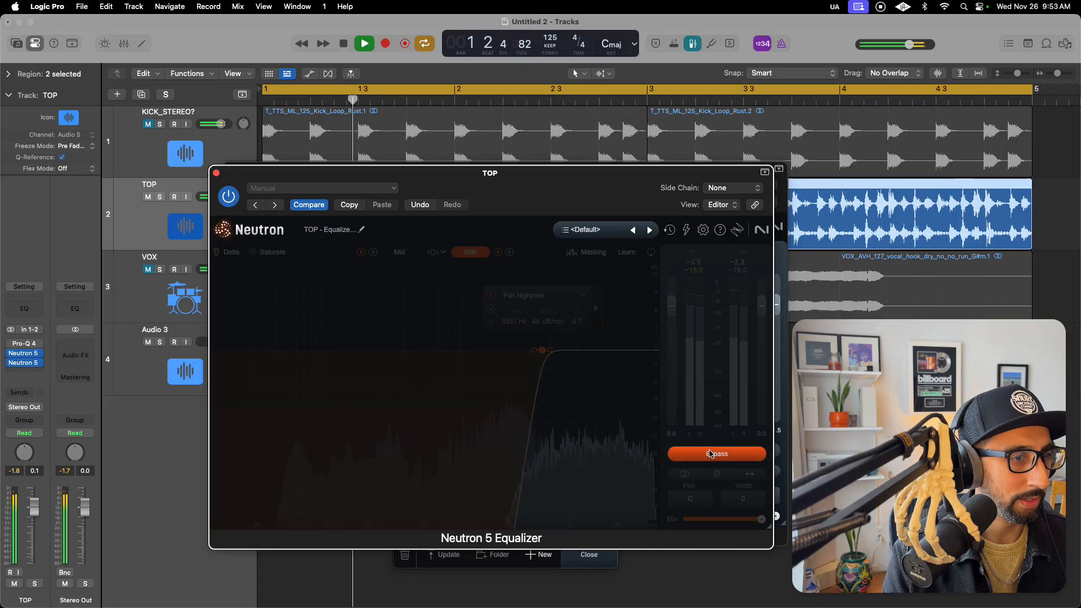
left_click(711, 454)
left_click_drag(598, 173, 374, 147)
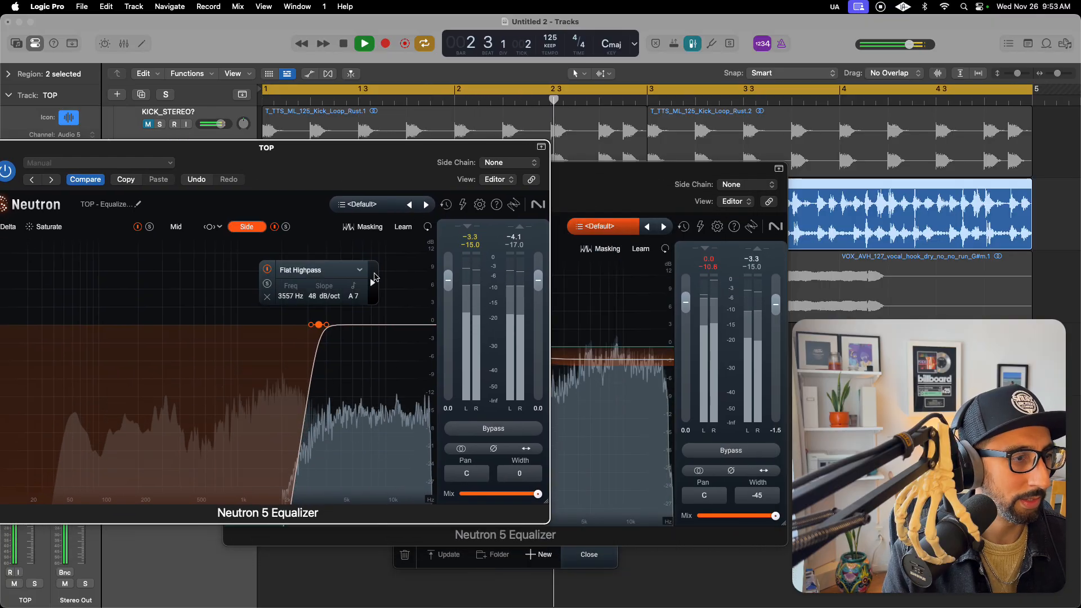
left_click(493, 428)
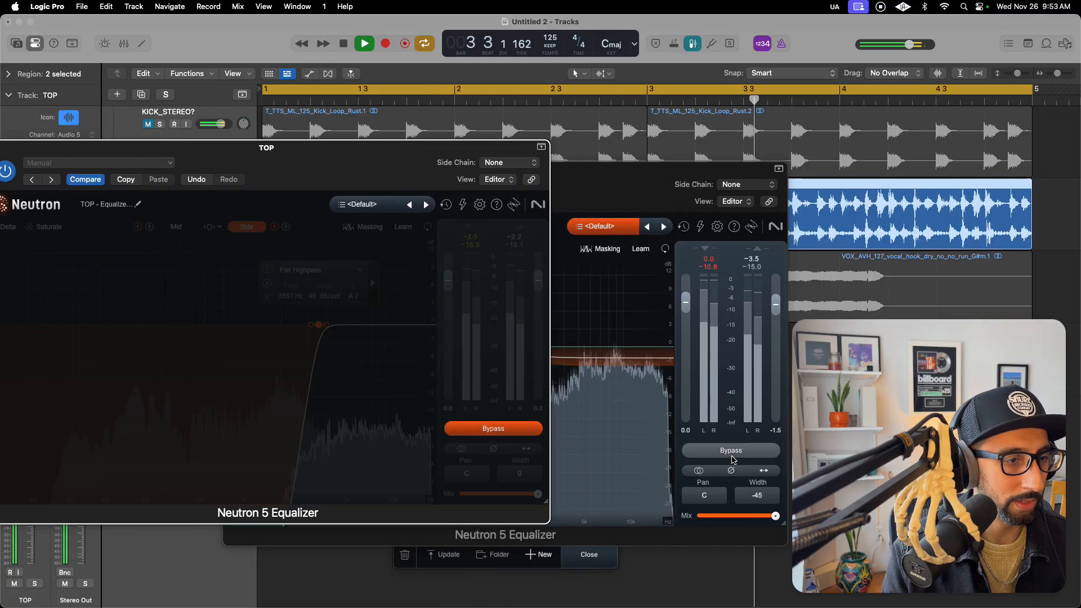
left_click(732, 454)
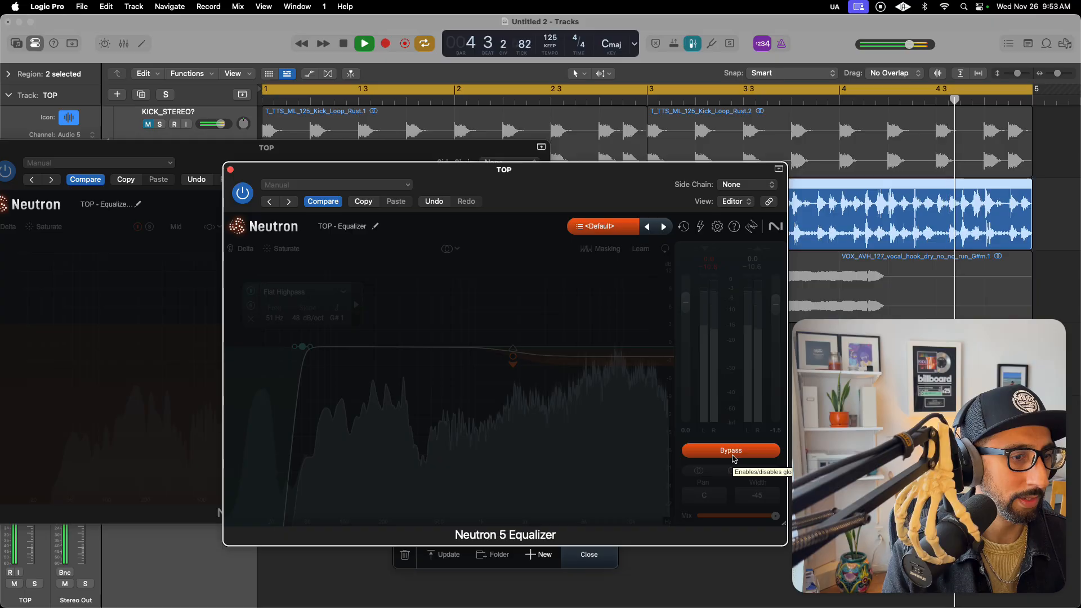
left_click(733, 455)
left_click(488, 429)
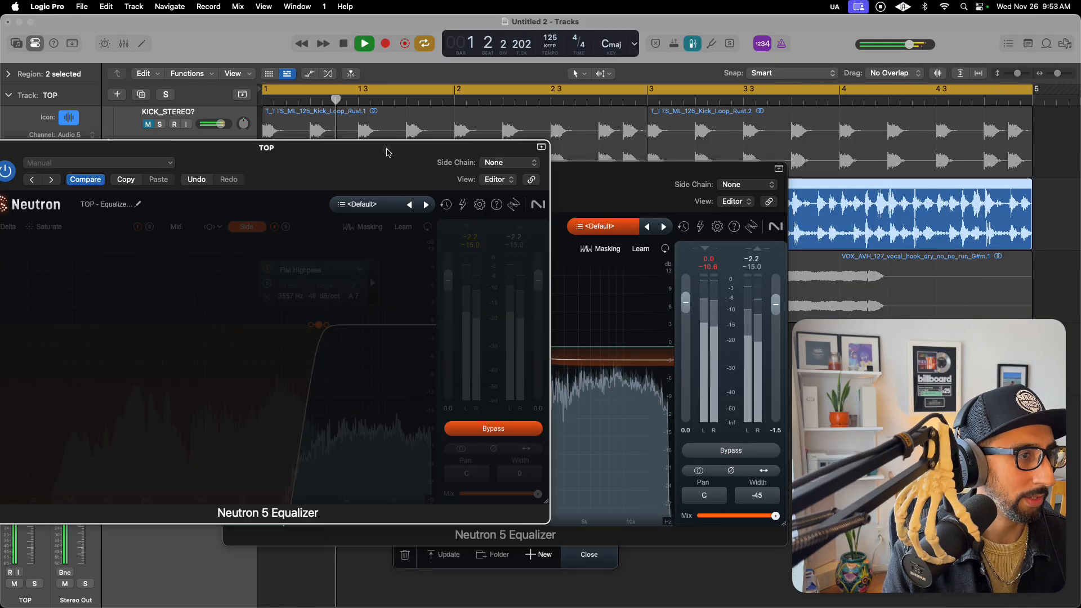
left_click(488, 429)
Lower the Side channel's high-pass frequency to about 1004 Hz and stop playback
left_click_drag(380, 163, 724, 182)
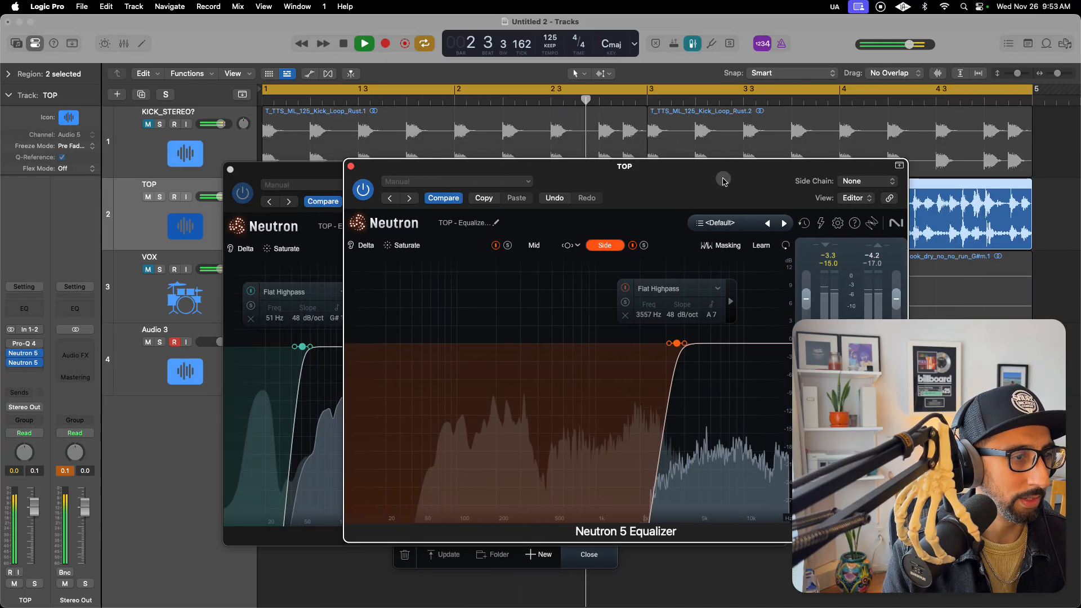
left_click_drag(677, 343, 596, 343)
left_click_drag(734, 196, 560, 190)
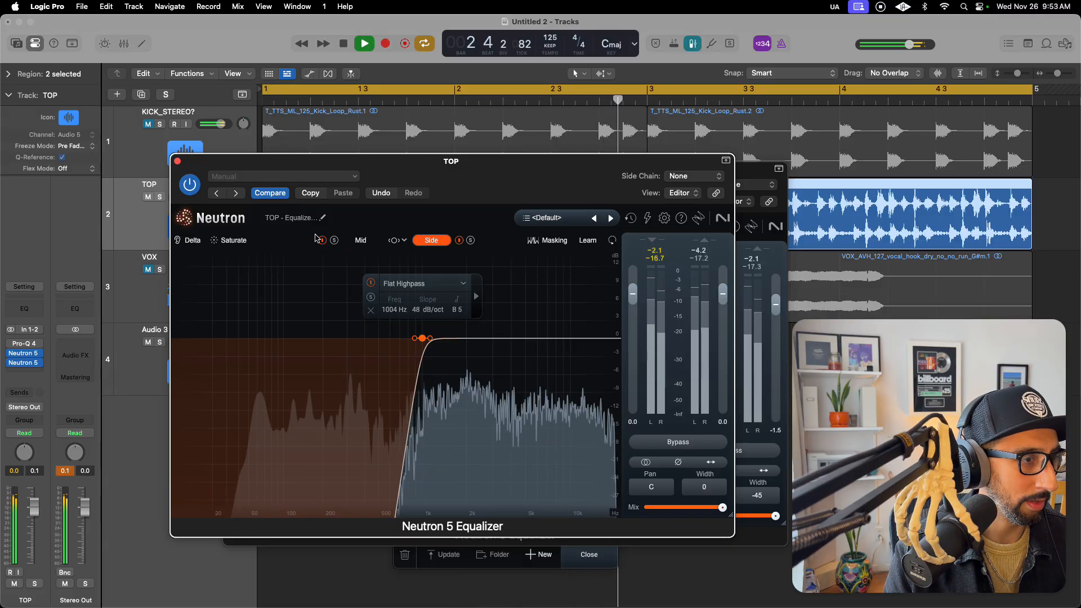
key("space")
Review the TOP track's equalizer curves in the first Neutron 5, the Pro-Q 4 and the Mid/Side Neutron 5
left_click_drag(596, 192, 539, 218)
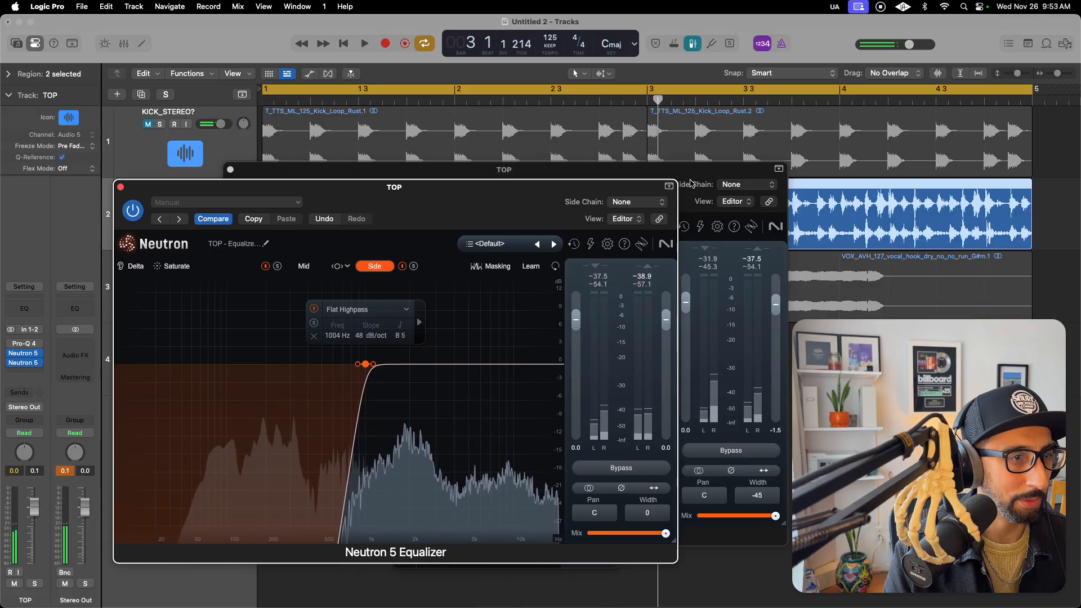
left_click(696, 174)
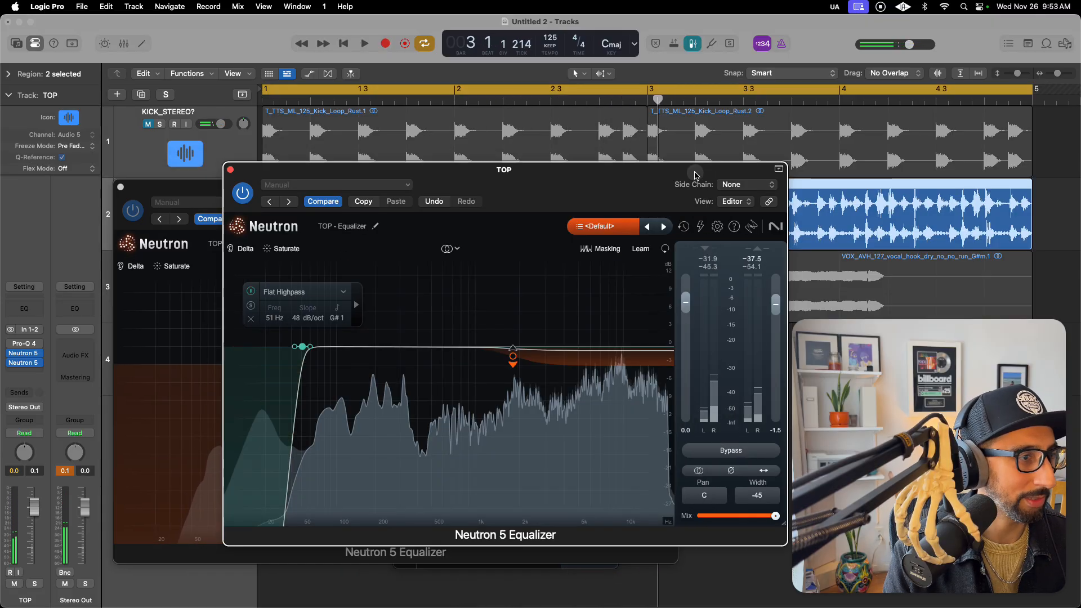
left_click(27, 345)
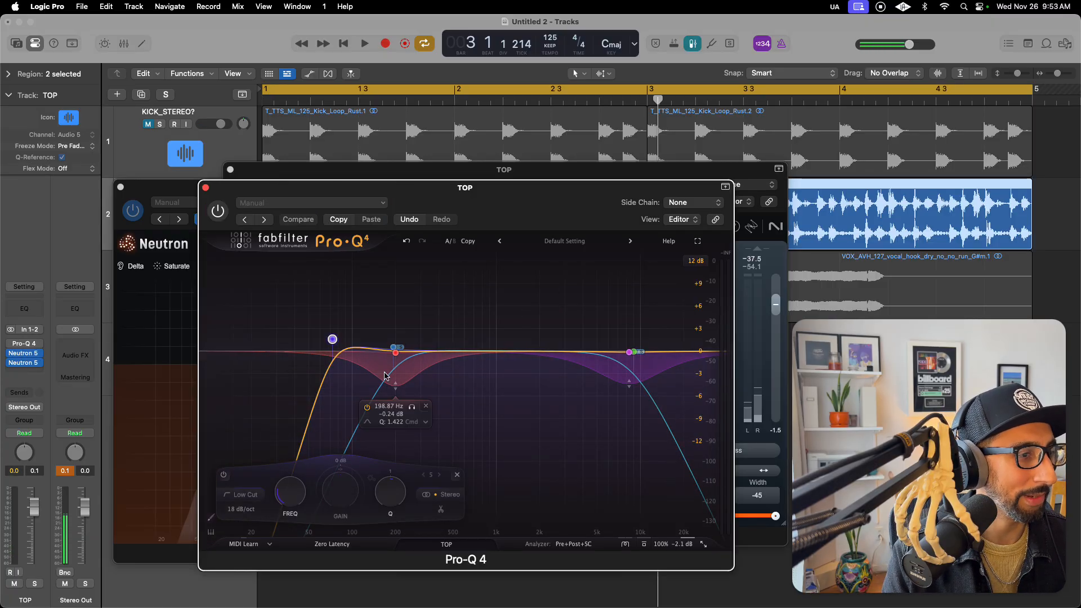
left_click(206, 189)
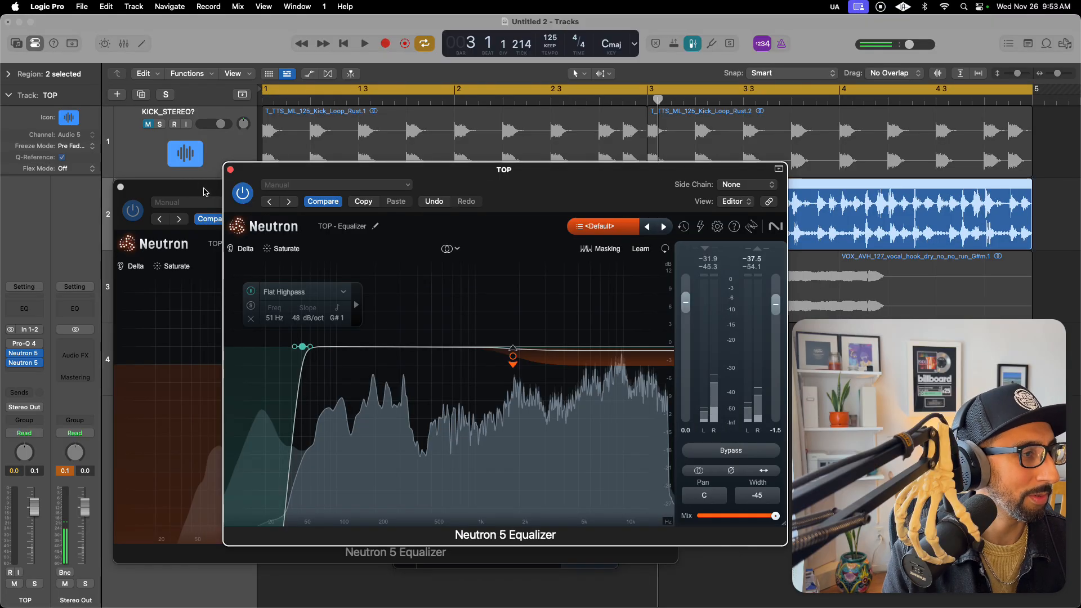
mouse_move(204, 191)
left_mouse_down()
mouse_move(248, 173)
mouse_move(185, 186)
left_mouse_up()
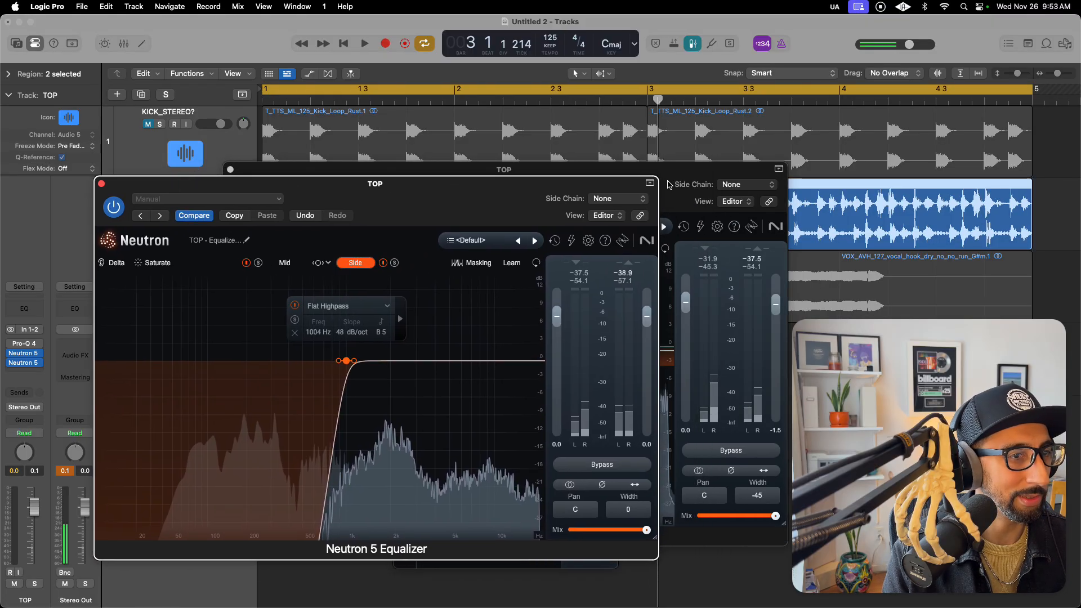
Play the loop, add a dynamic Proportional Q band at 251 Hz with -4.3 dB gain in the first Neutron 5 Equalizer, and stop playback
left_click(668, 185)
key("space")
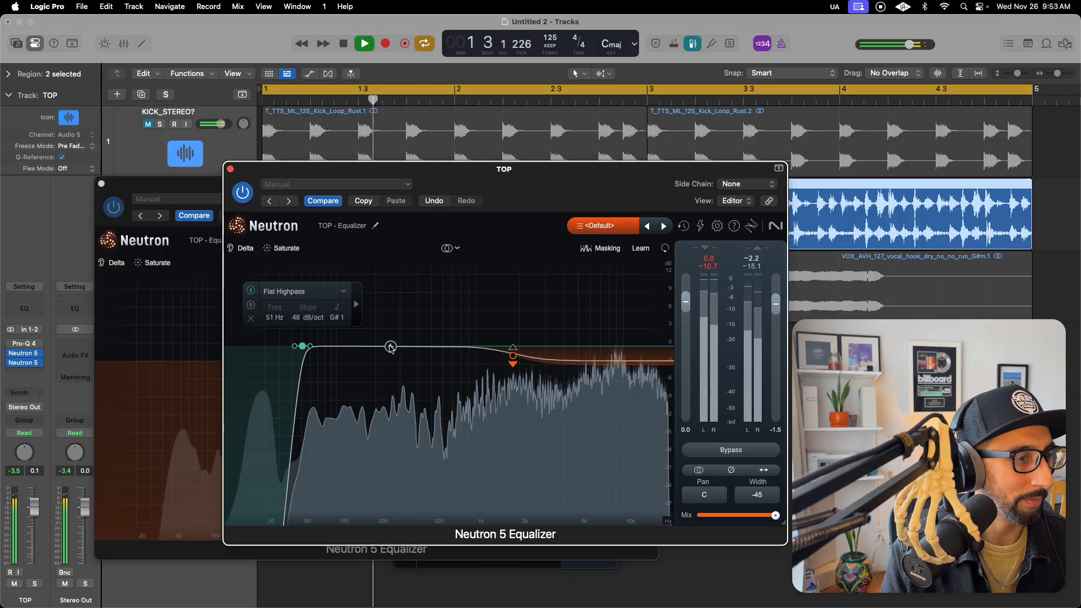
left_click(391, 347)
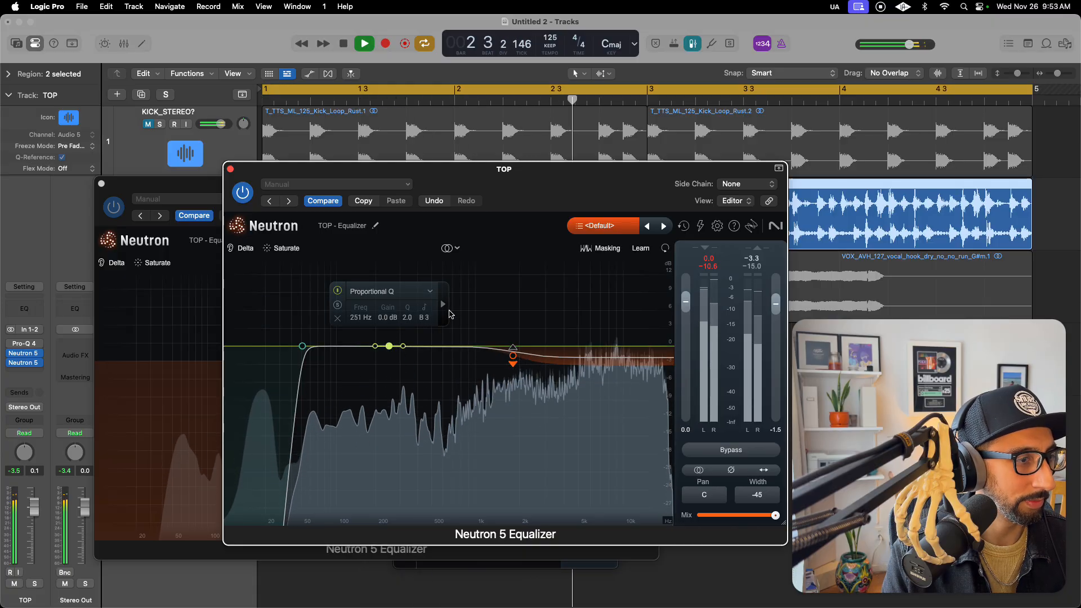
left_click(443, 305)
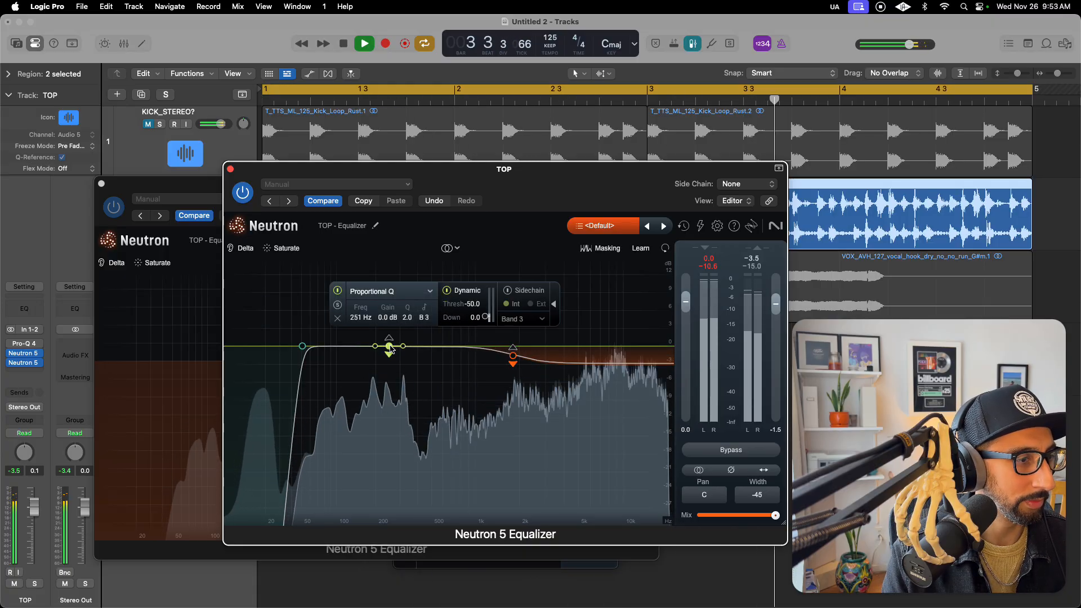
left_click_drag(391, 350, 390, 372)
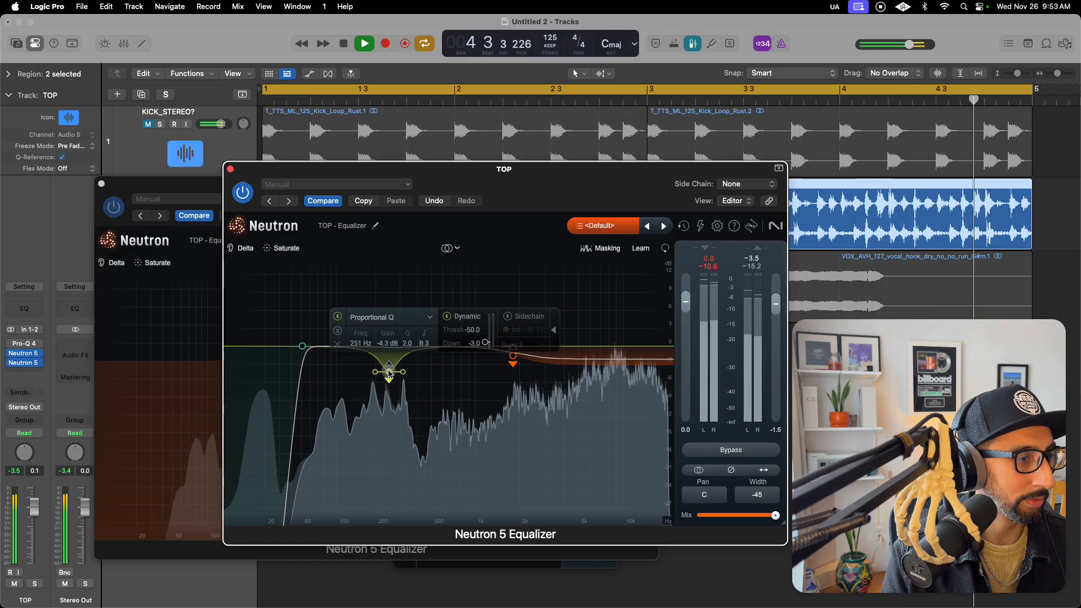
left_click_drag(569, 189, 501, 190)
key("space")
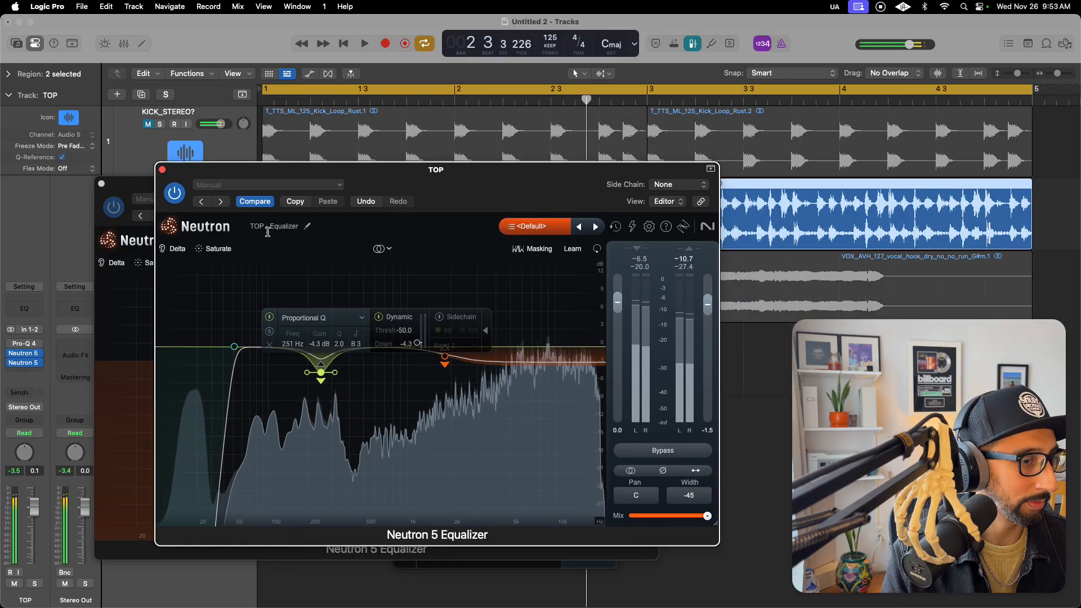
Close both Neutron 5 Equalizer windows of the TOP track
left_click(162, 170)
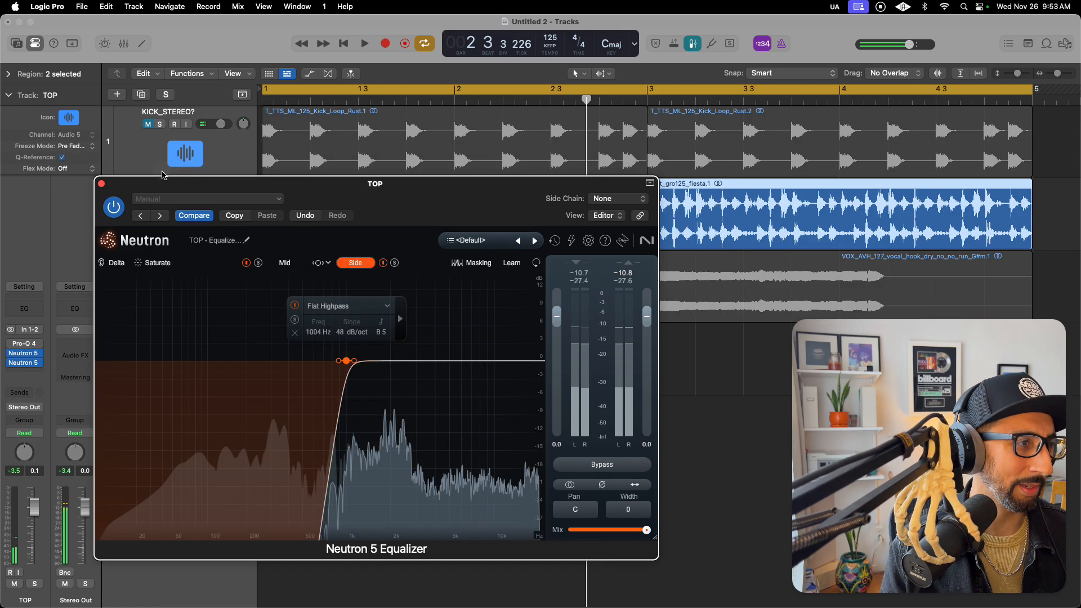
left_click(102, 185)
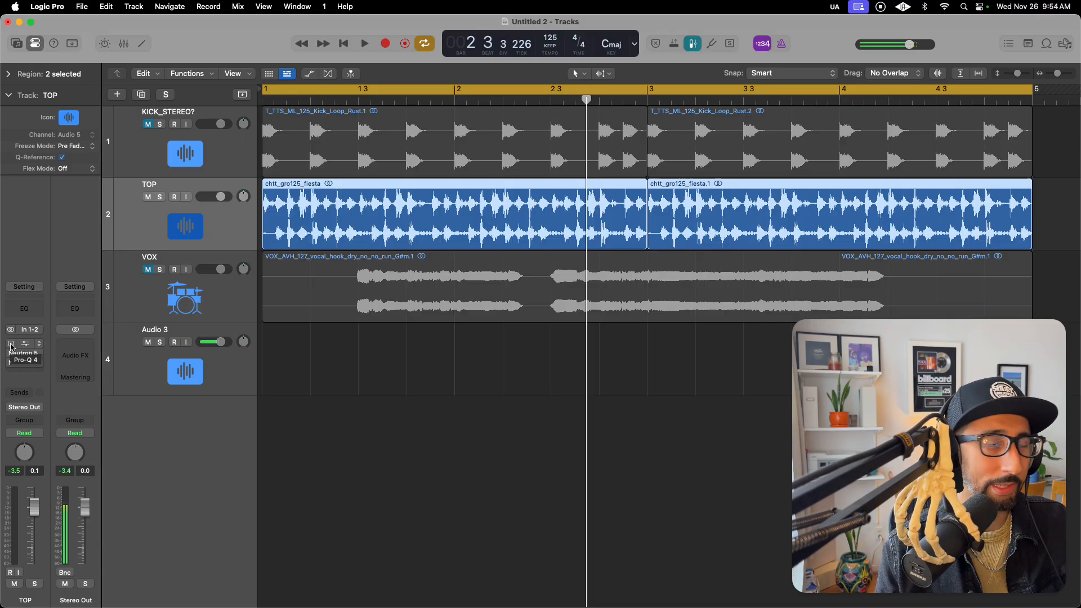
left_click_drag(11, 346, 33, 369)
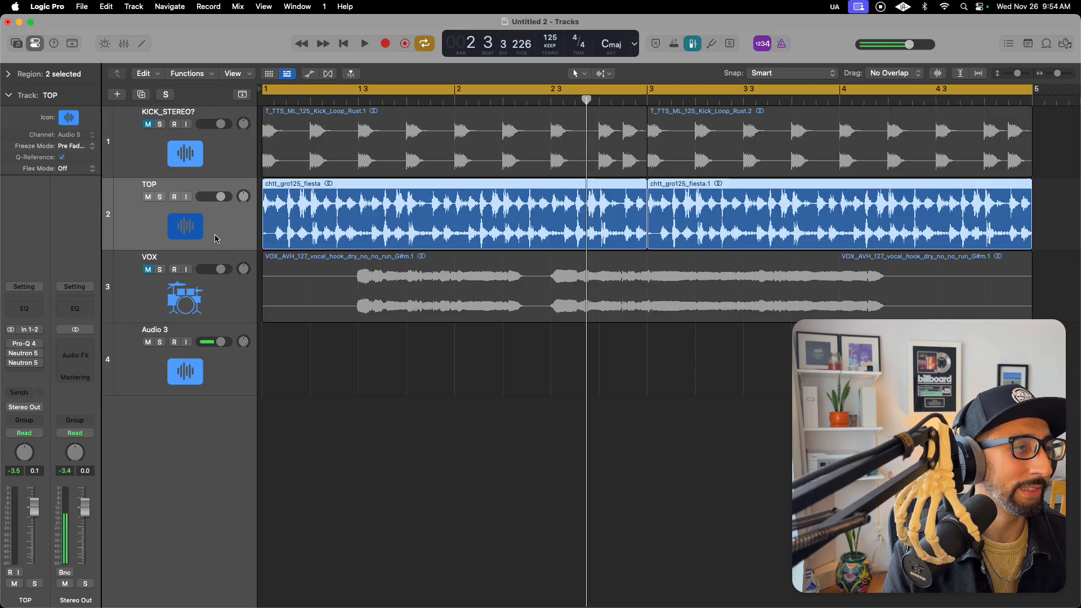
Select the VOX track, mute TOP and unmute VOX so that only the vocal plays
left_click(160, 260)
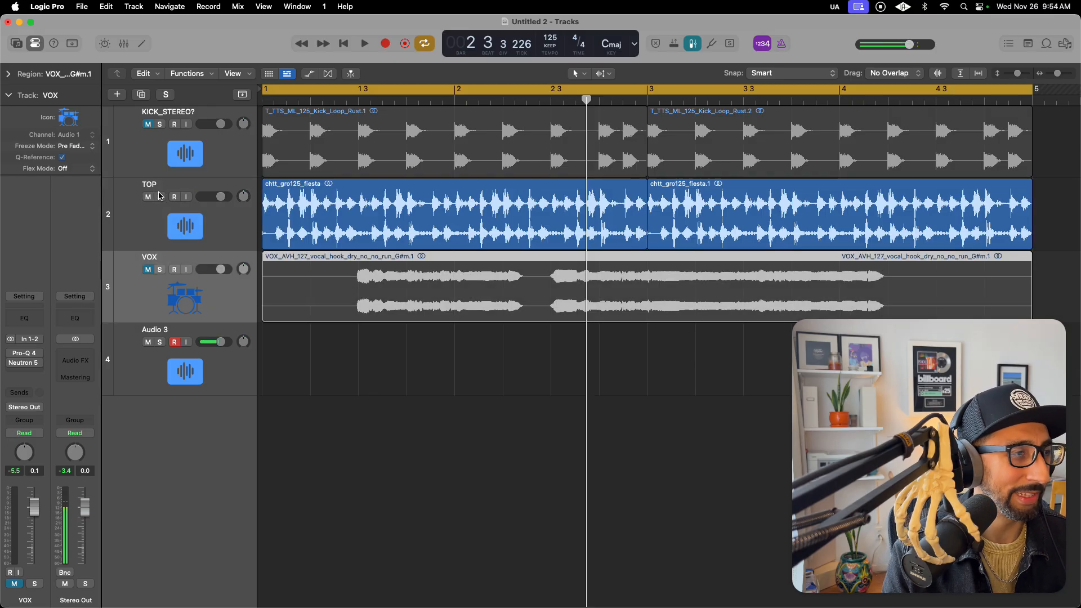
left_click(148, 197)
left_click(148, 270)
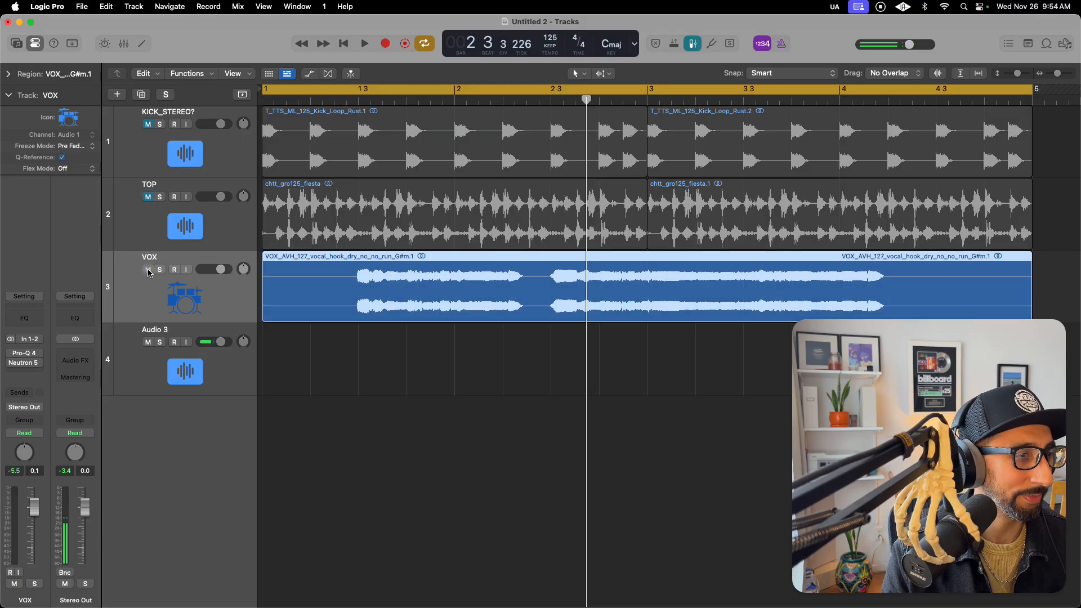
Open the VOX track's Pro-Q 4, switch it on and play the vocal once before stopping playback
left_click(24, 353)
left_click_drag(685, 177, 541, 155)
key("space")
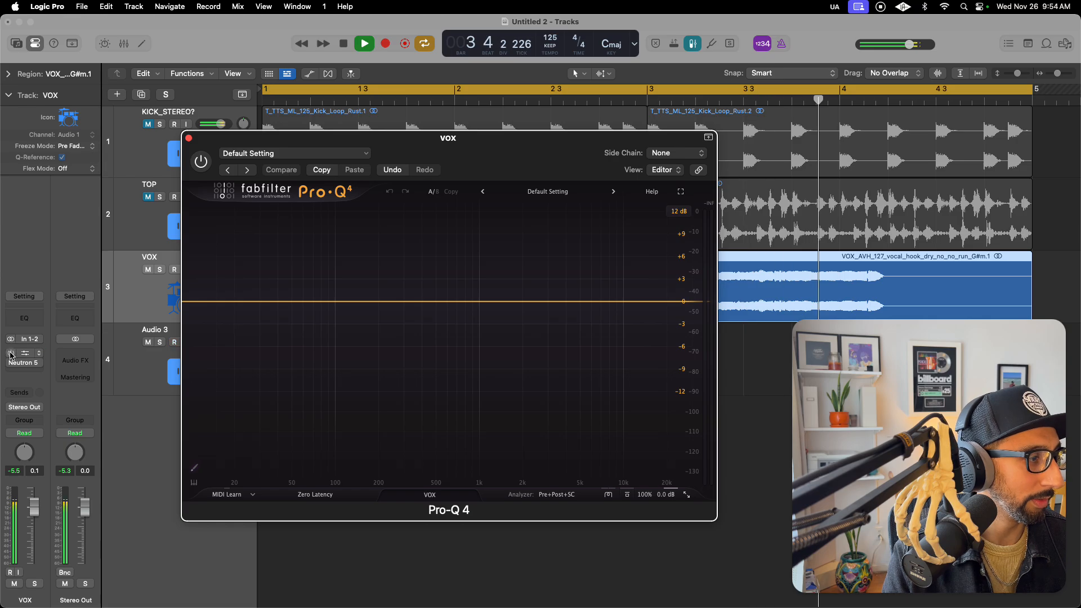
left_click(10, 354)
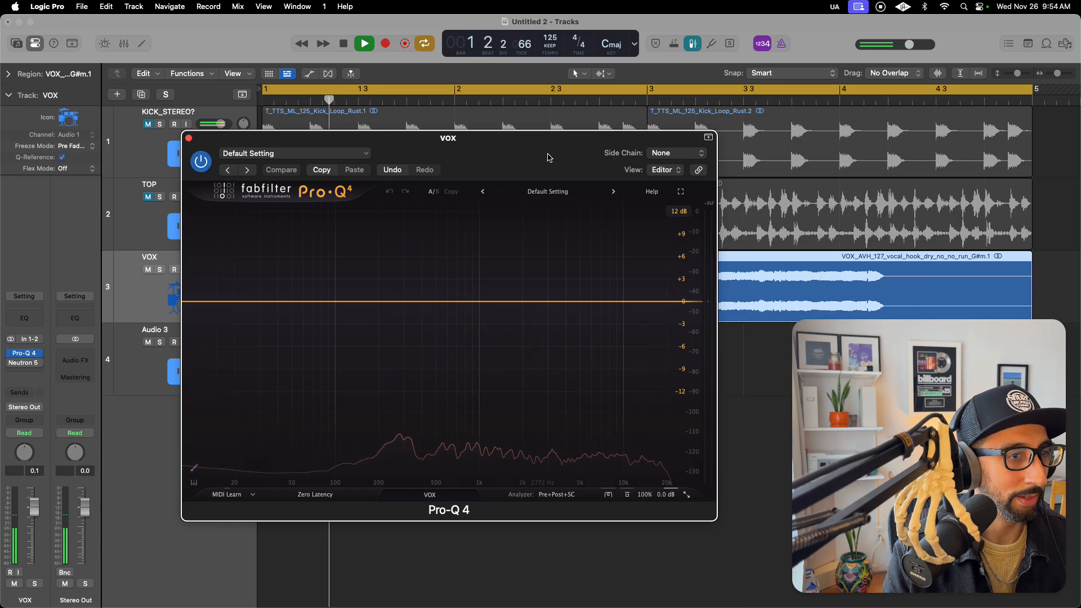
left_click_drag(548, 154, 590, 158)
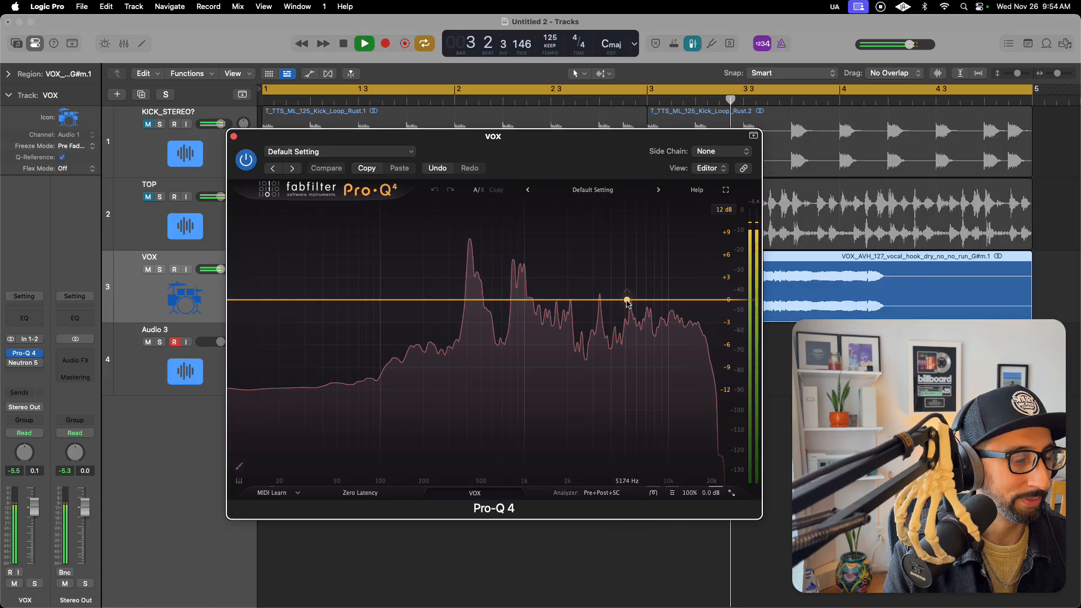
key("space")
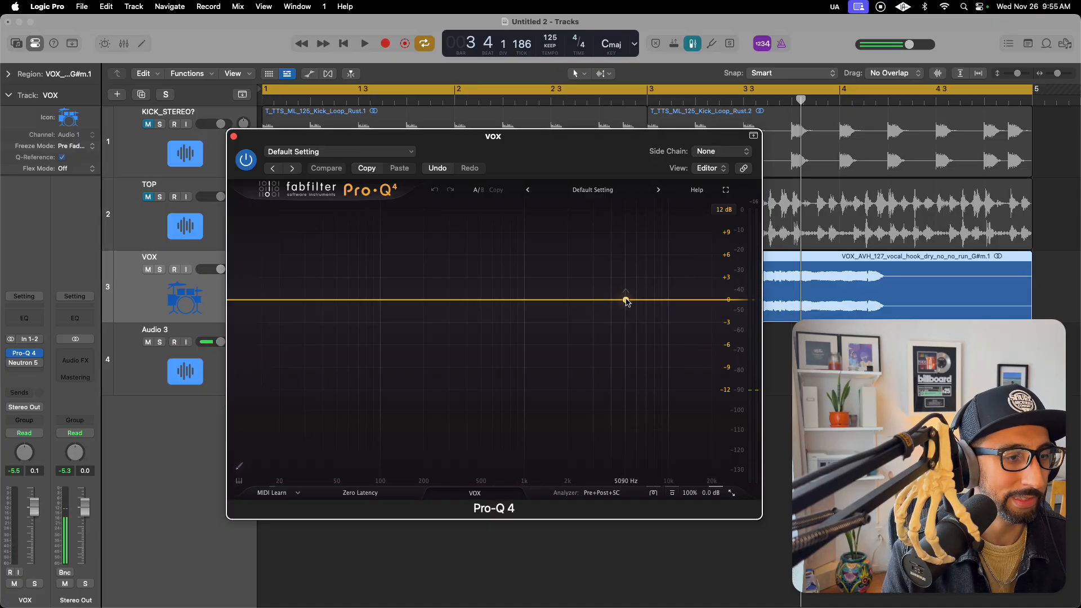
Add a Side-only bell band in Pro-Q 4 and, during playback, boost it to +19.98 dB at 3453.8 Hz with Q 0.223
left_click(610, 300)
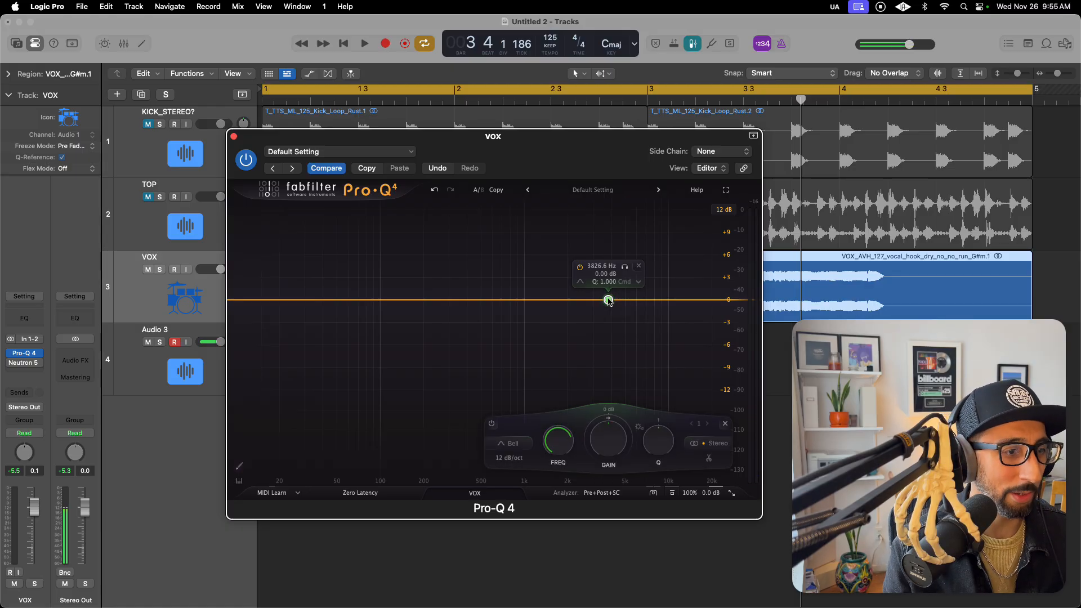
left_click(719, 445)
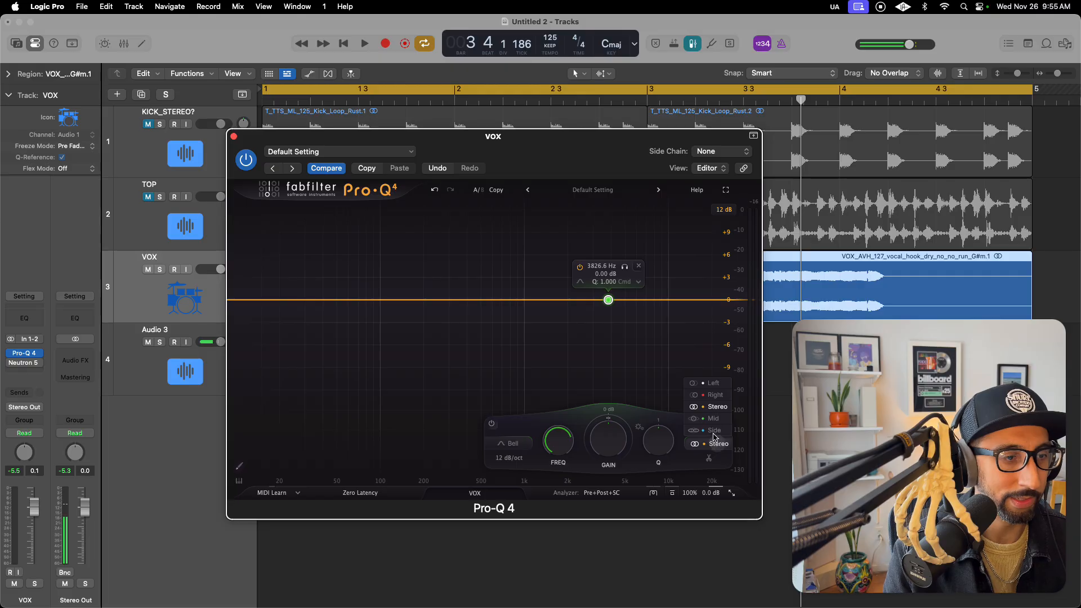
left_click(707, 431)
key("space")
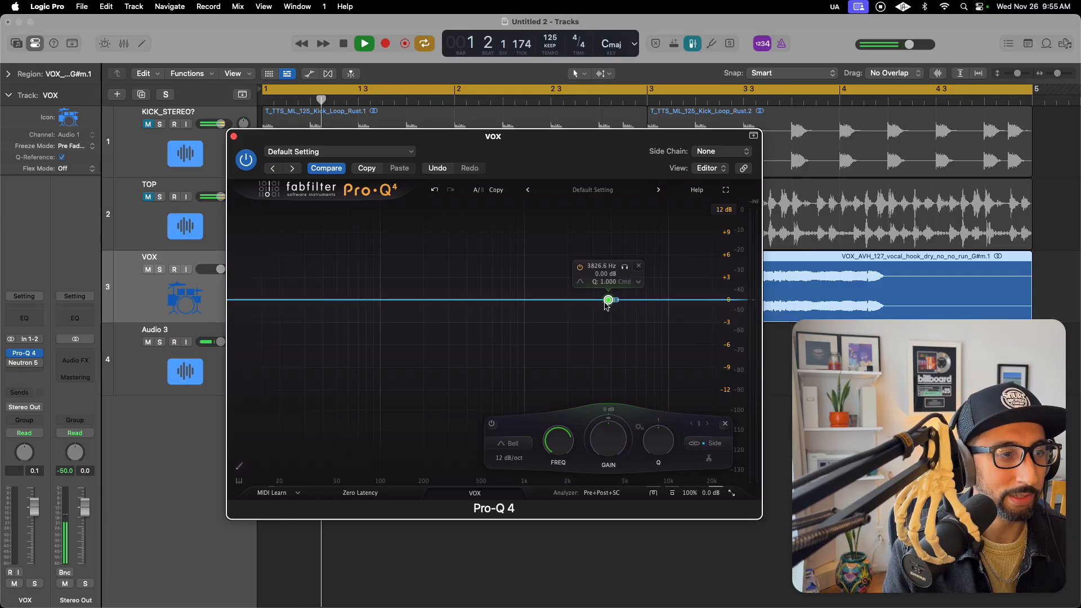
left_click_drag(608, 300, 601, 181)
scroll(614, 321, "down", 8)
key("space")
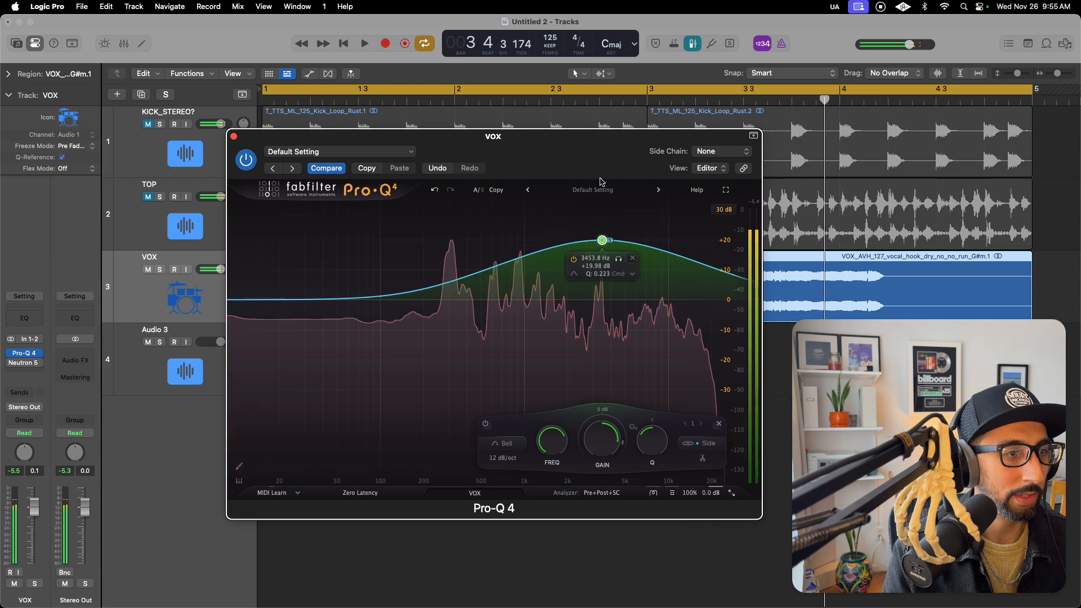
Play the vocal loop twice to judge the extreme Side boost, stopping playback after each pass
key("space")
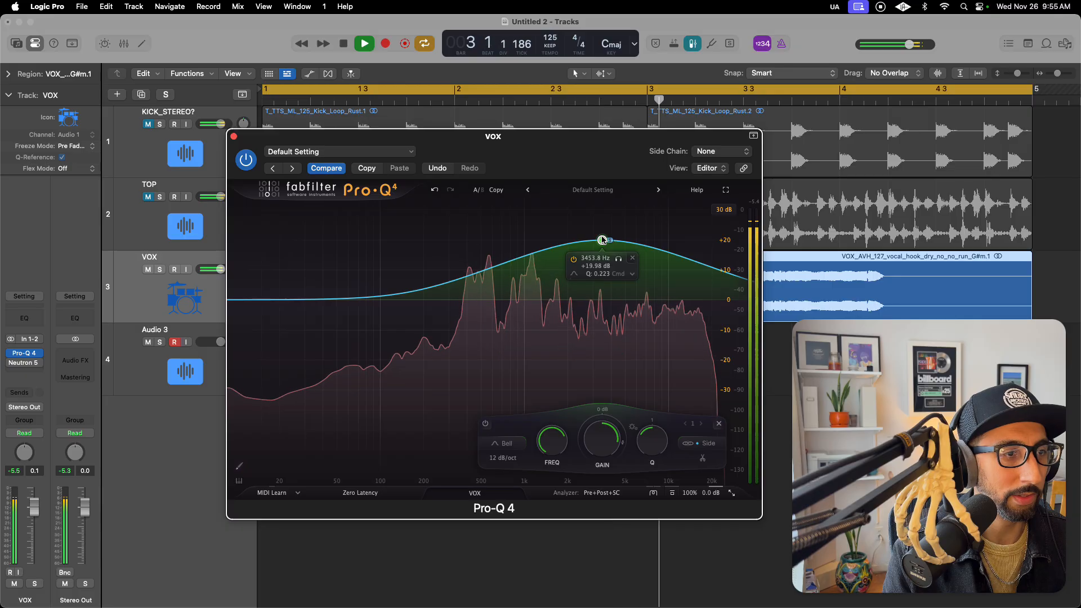
key("space")
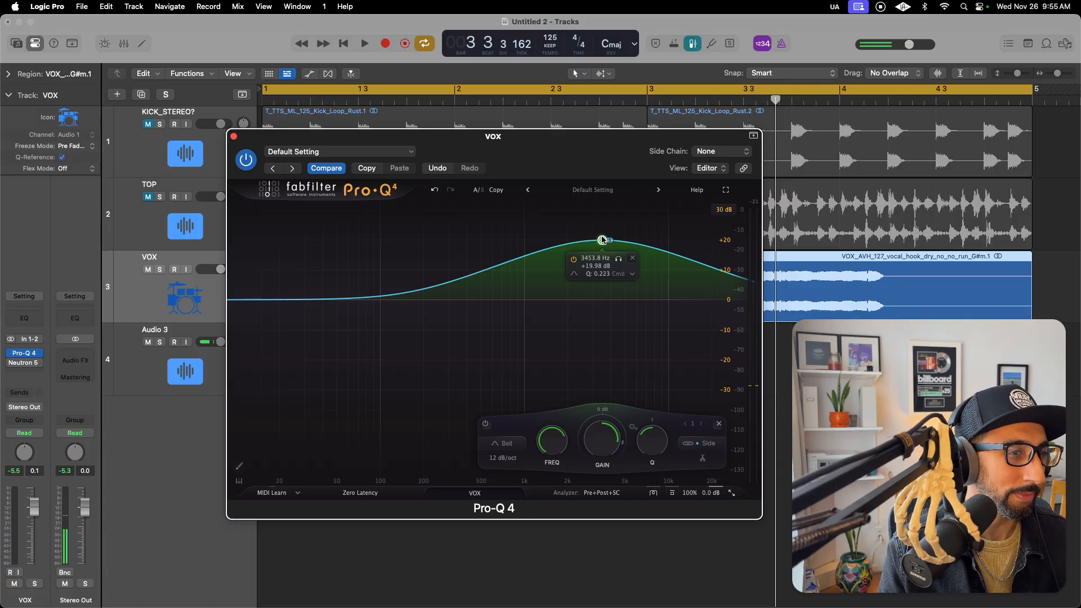
key("space")
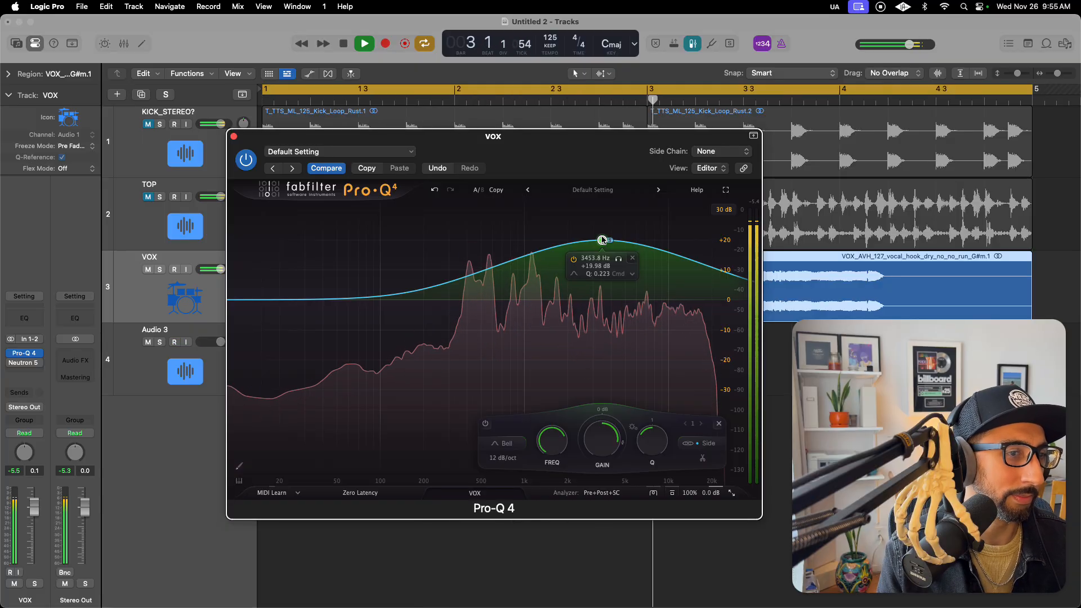
key("space")
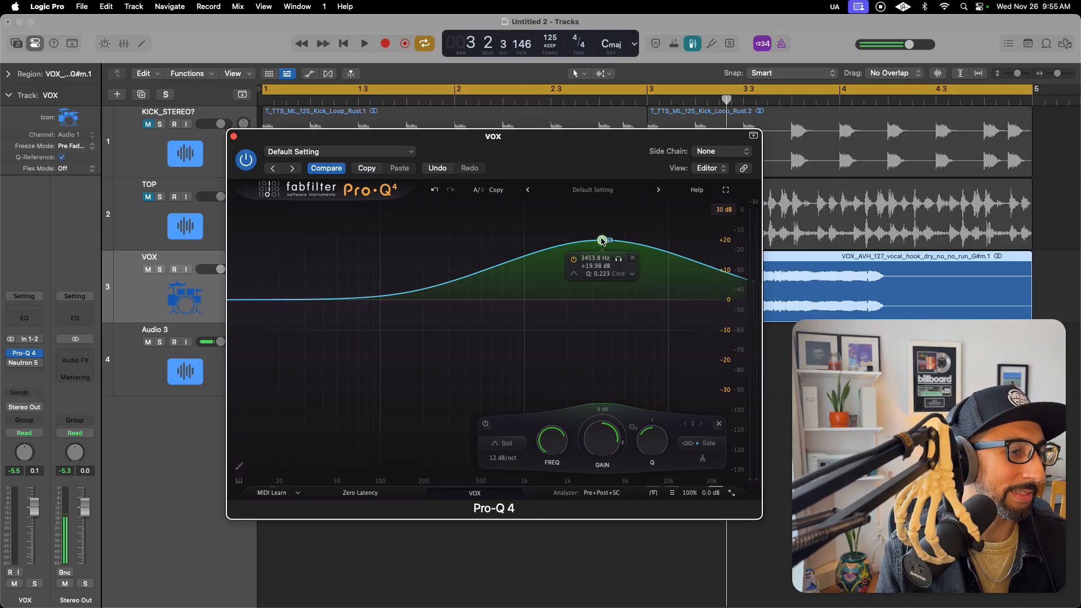
Lower the Side band's gain to +5.56 dB and shift its frequency to 3705.5 Hz
left_click_drag(602, 241, 600, 266)
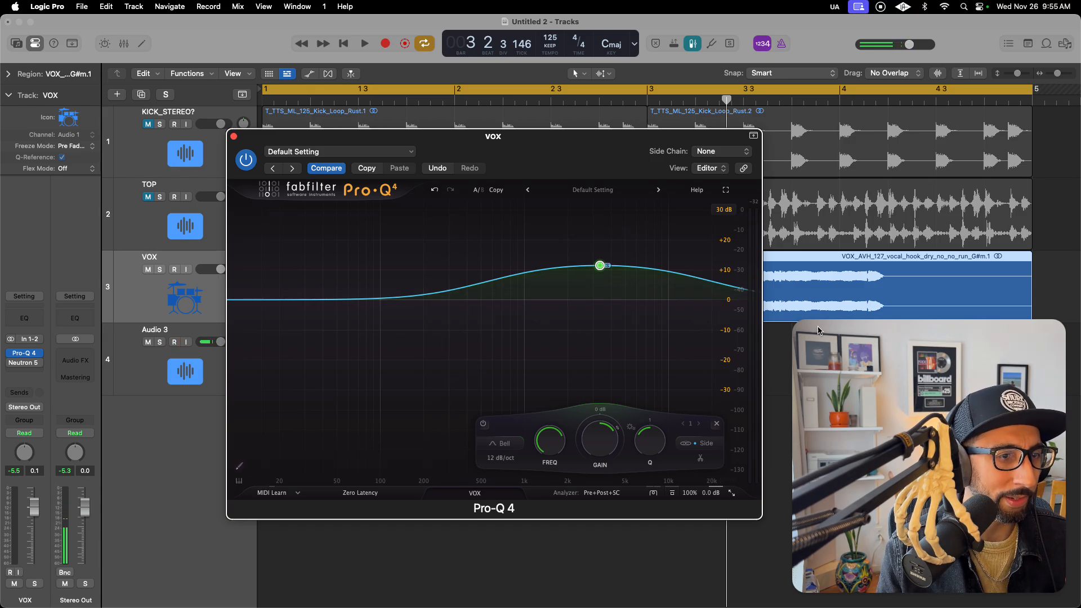
scroll(814, 306, "up", 5)
scroll(814, 306, "down", 2)
scroll(813, 305, "right", 2)
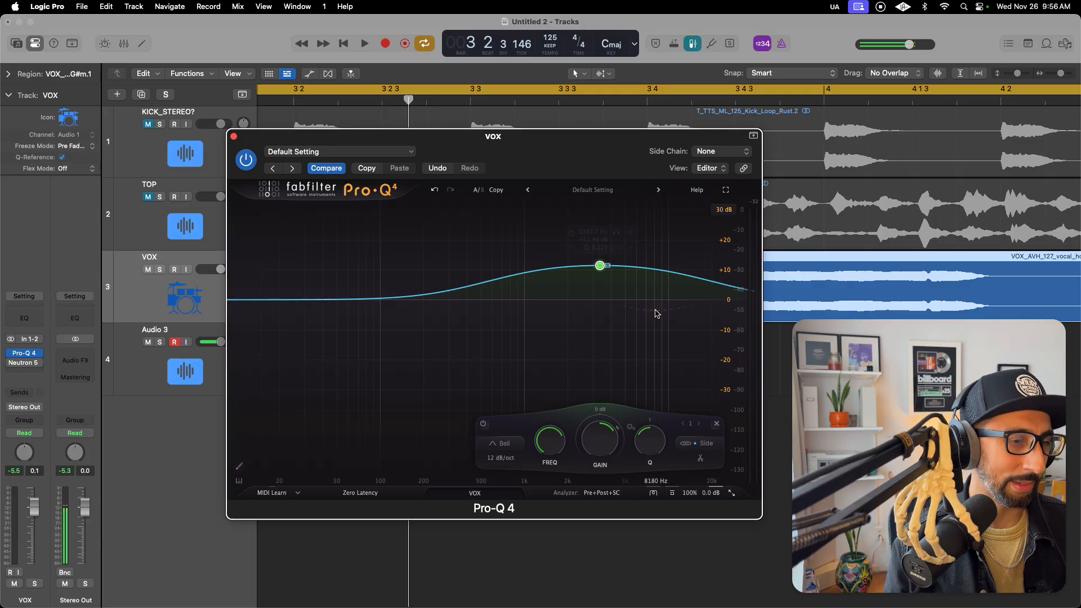
left_click_drag(602, 270, 608, 287)
left_click_drag(548, 155, 567, 178)
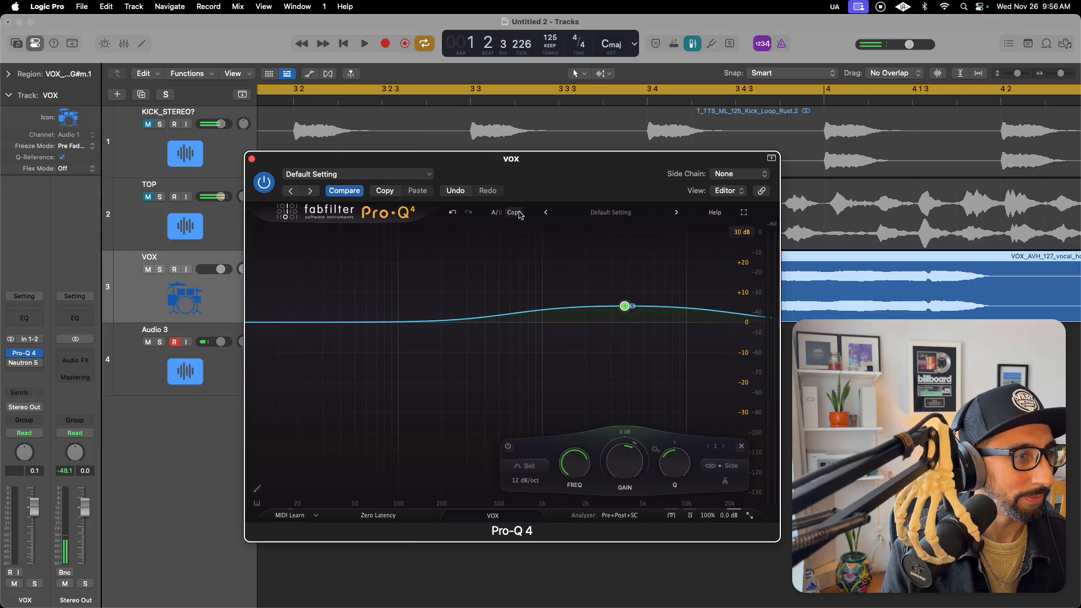
Play the loop and add a second bell band at about 367 Hz, set to Stereo with spectral dynamics
left_click_drag(564, 177, 470, 267)
left_click(758, 258)
key("space")
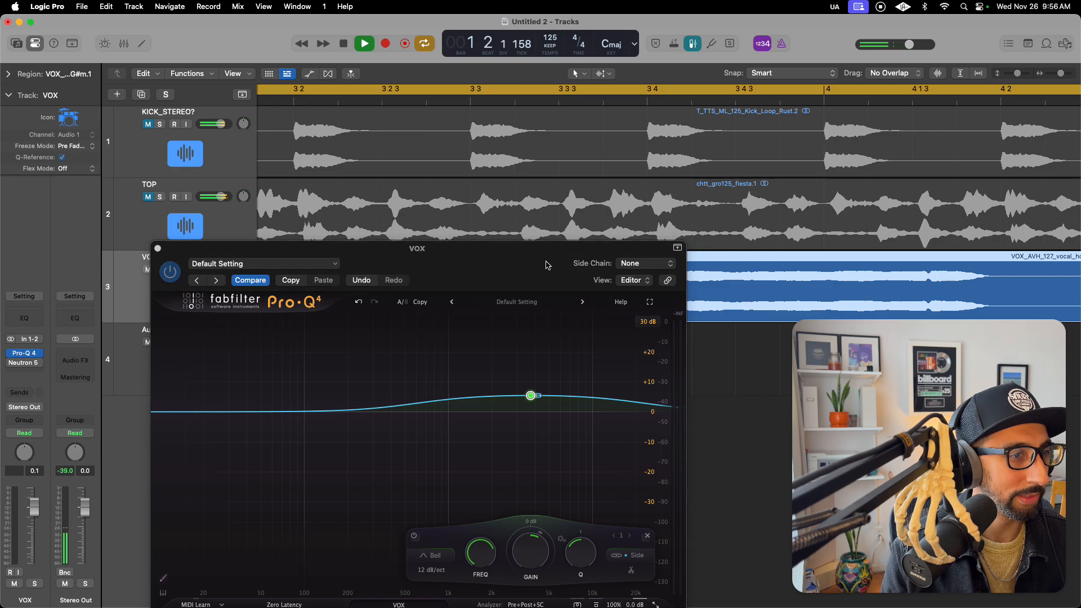
left_click_drag(546, 264, 717, 125)
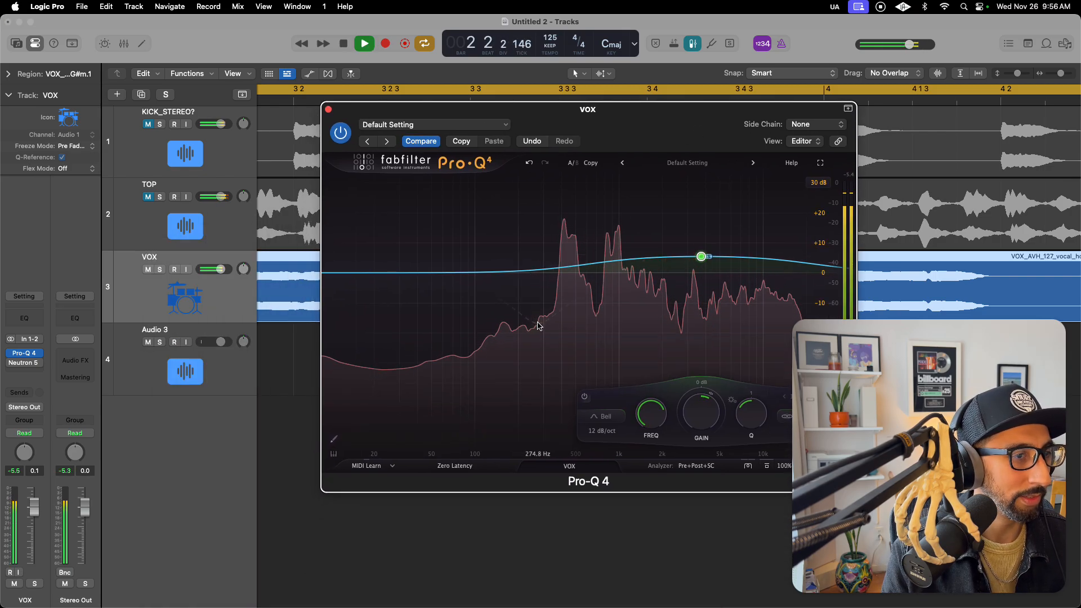
left_click_drag(513, 273, 556, 270)
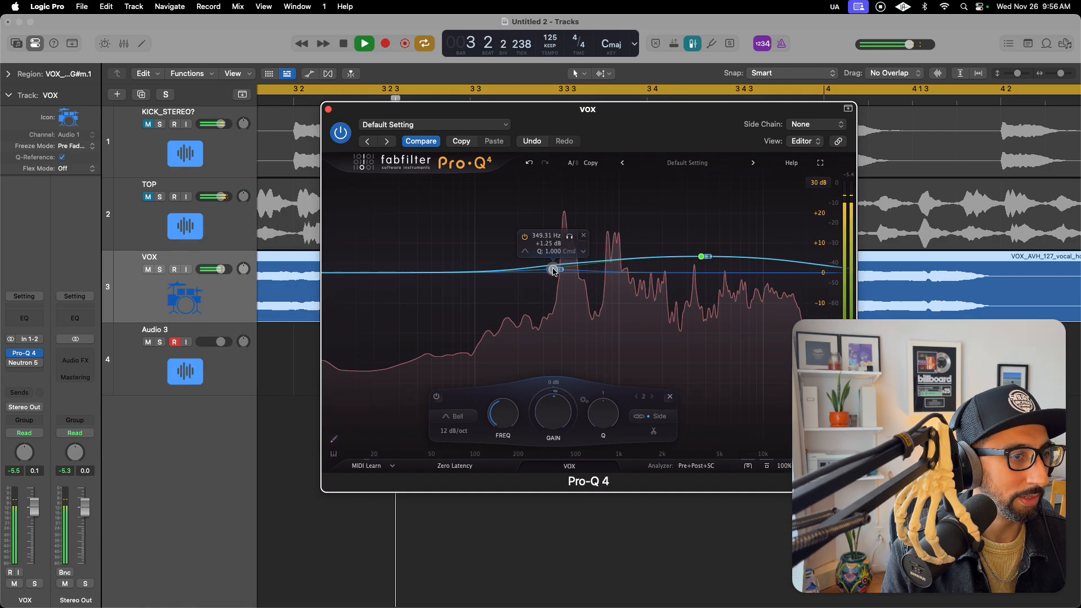
left_click(663, 416)
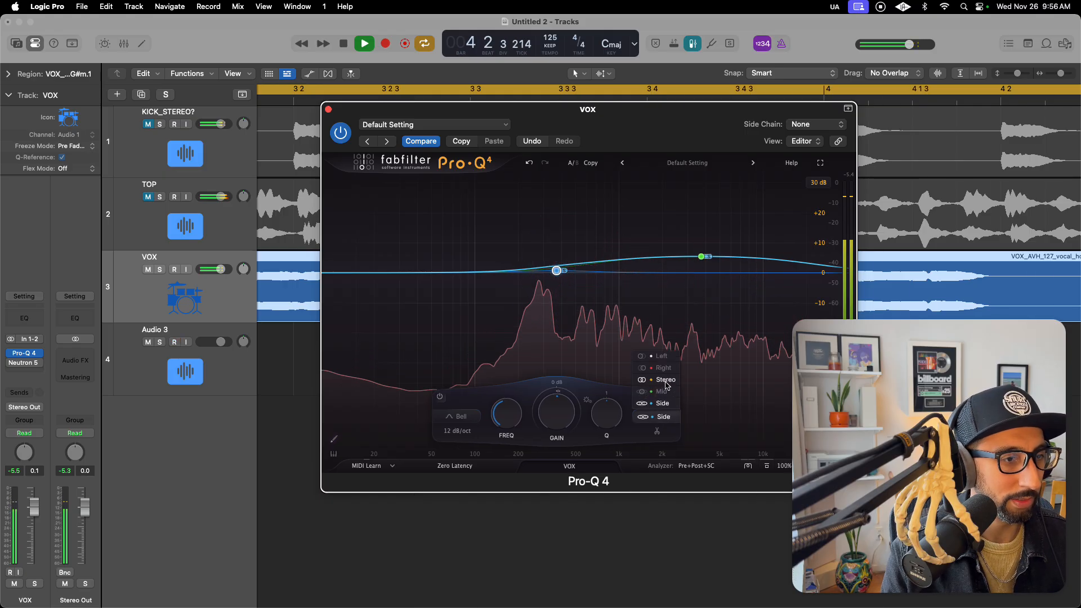
left_click(655, 360)
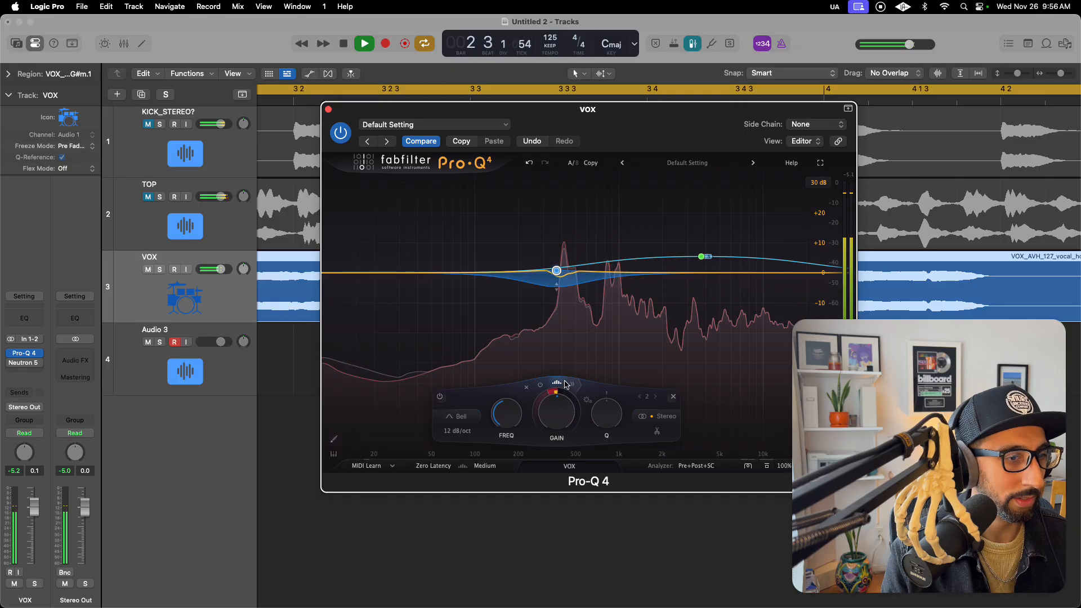
Raise the second band's spectral density, set its gain to +0.79 dB with deeper dynamic reduction, and stop playback
left_click(573, 384)
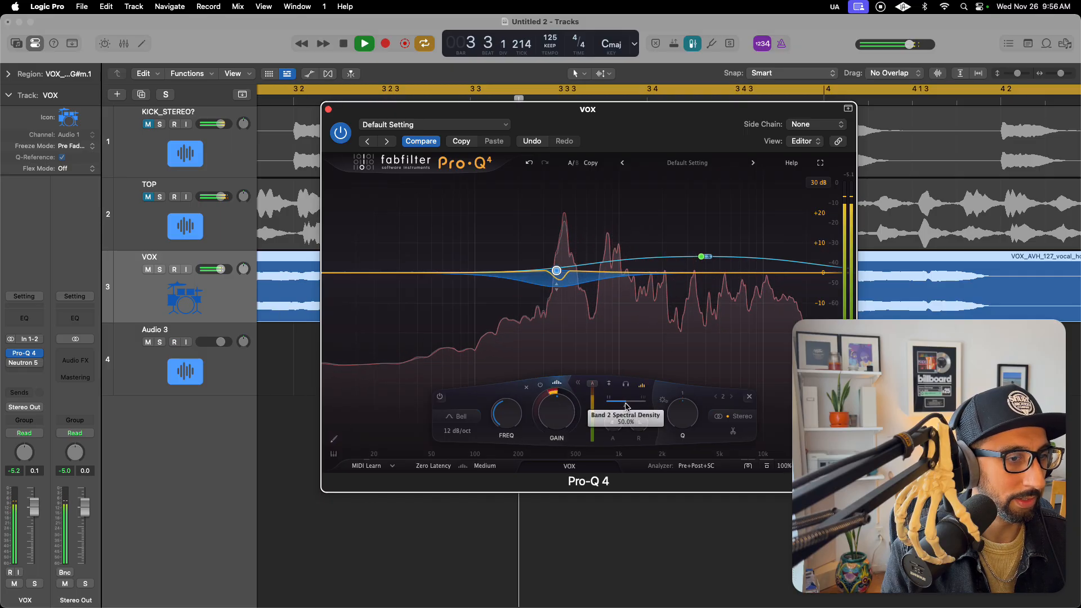
left_click_drag(627, 405, 554, 409)
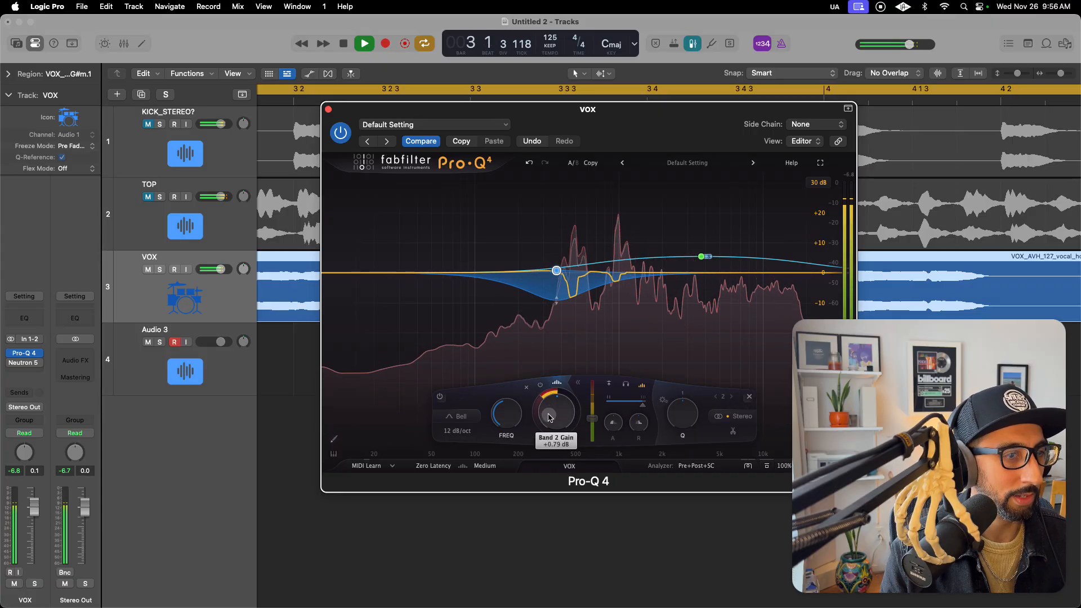
key("space")
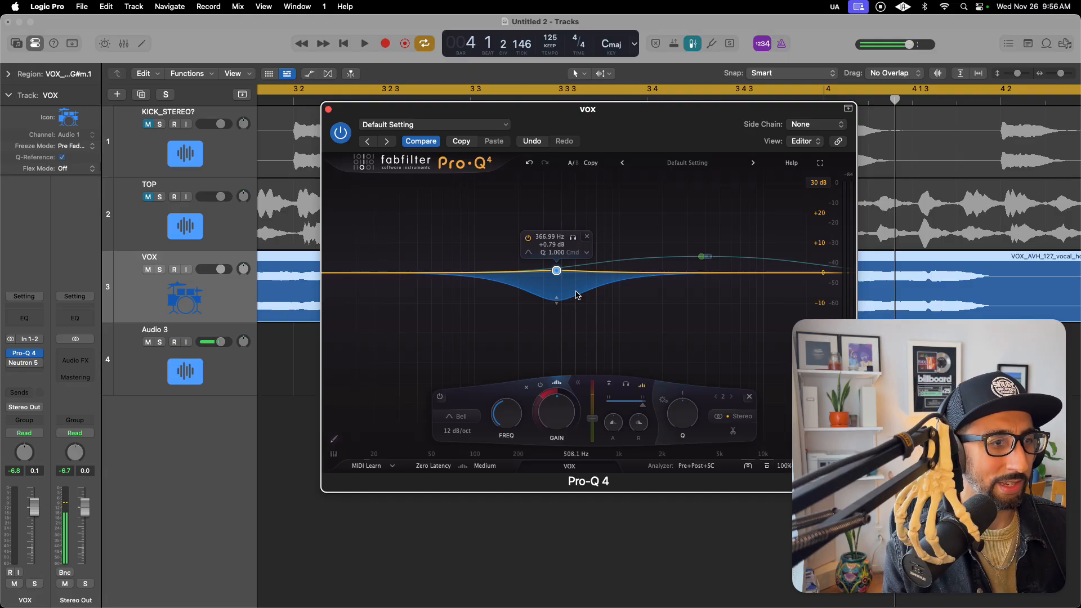
left_click_drag(650, 117, 575, 157)
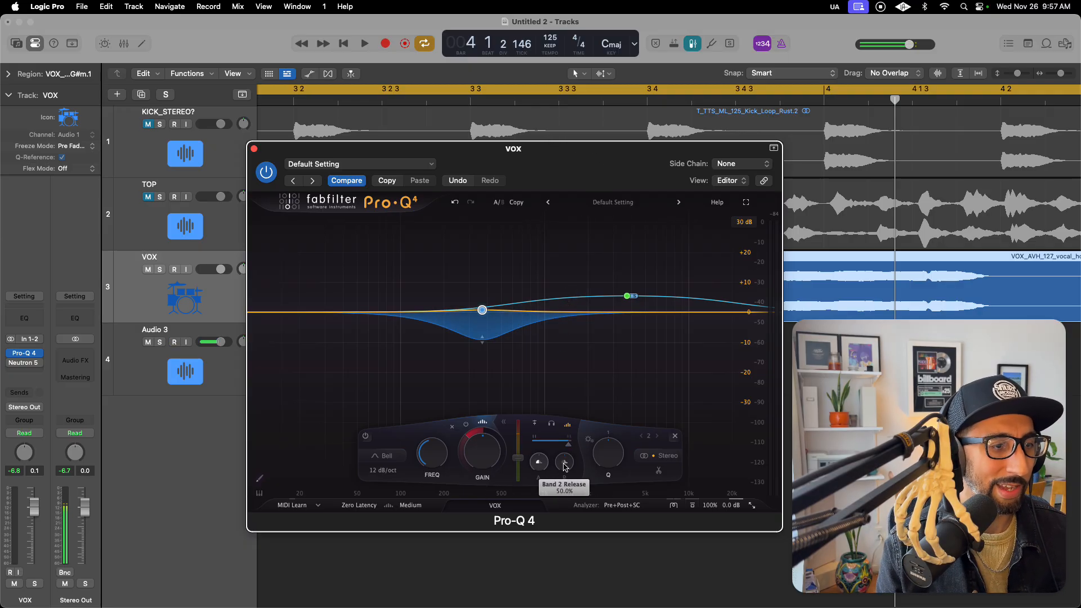
Play the vocal to check the spectral band's density and threshold, stop playback and review the Side boost's settings
key("space")
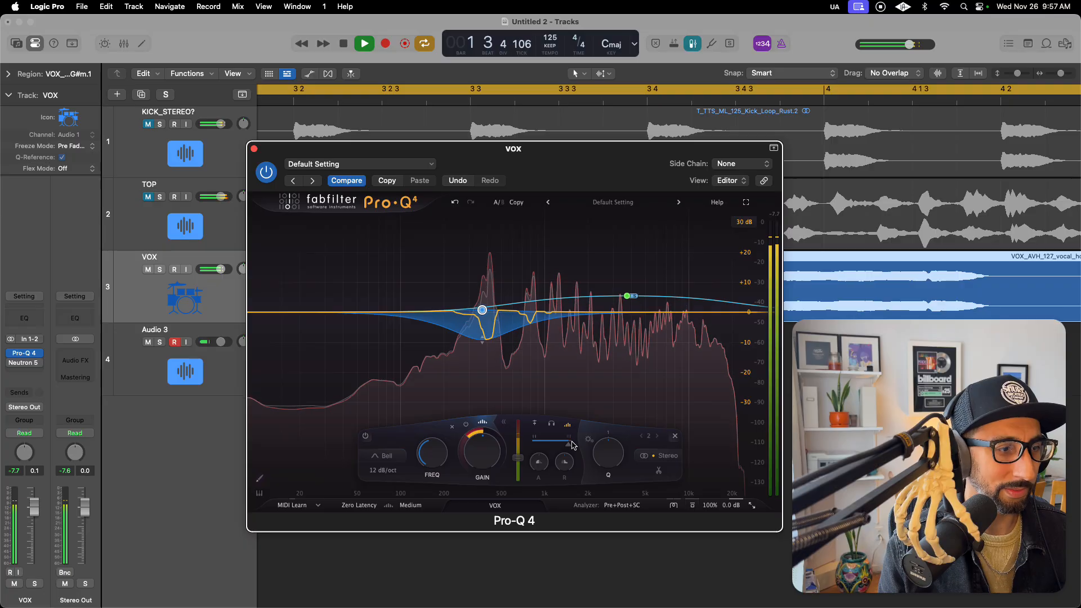
left_click_drag(570, 445, 607, 454)
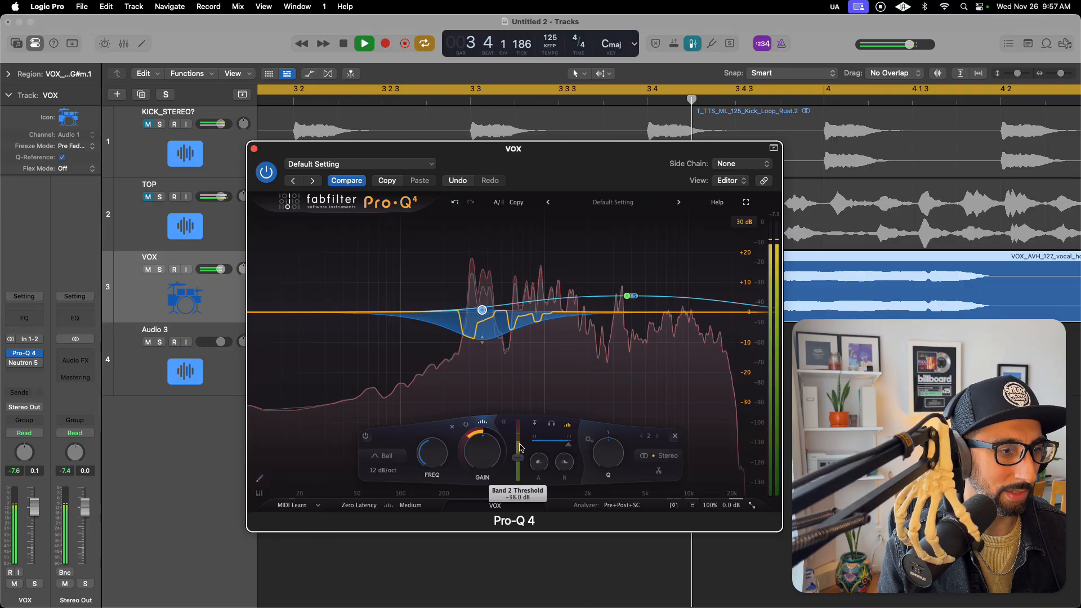
key("space")
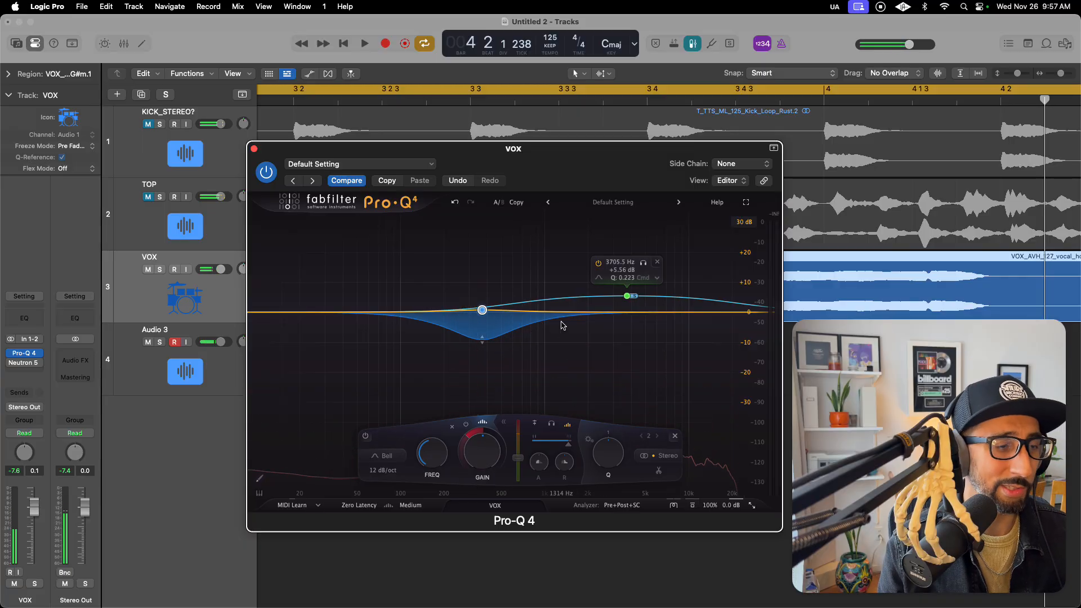
left_click_drag(590, 186, 587, 204)
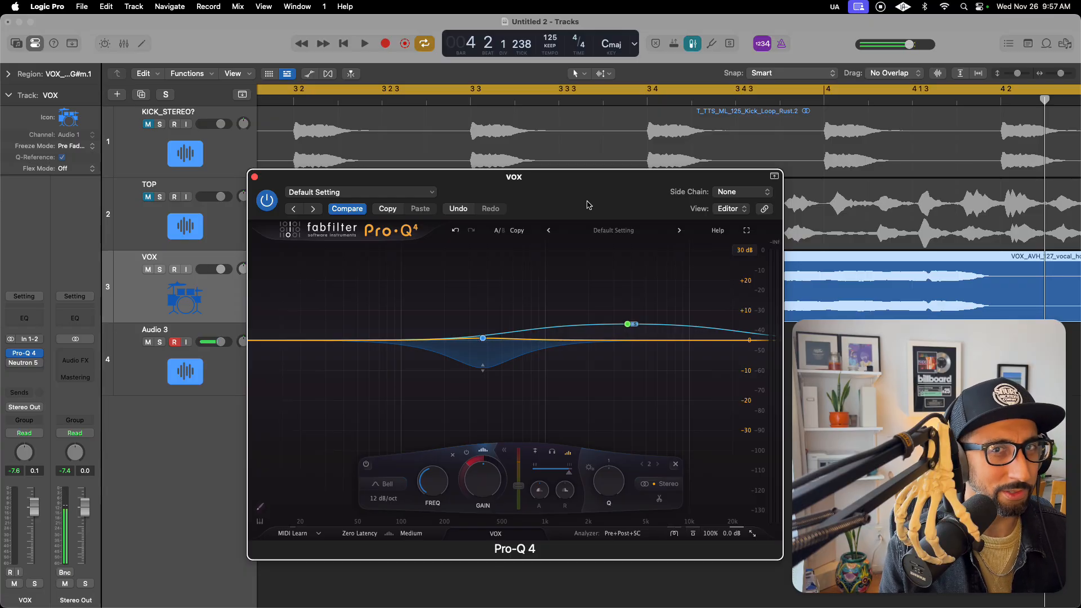
mouse_move(629, 324)
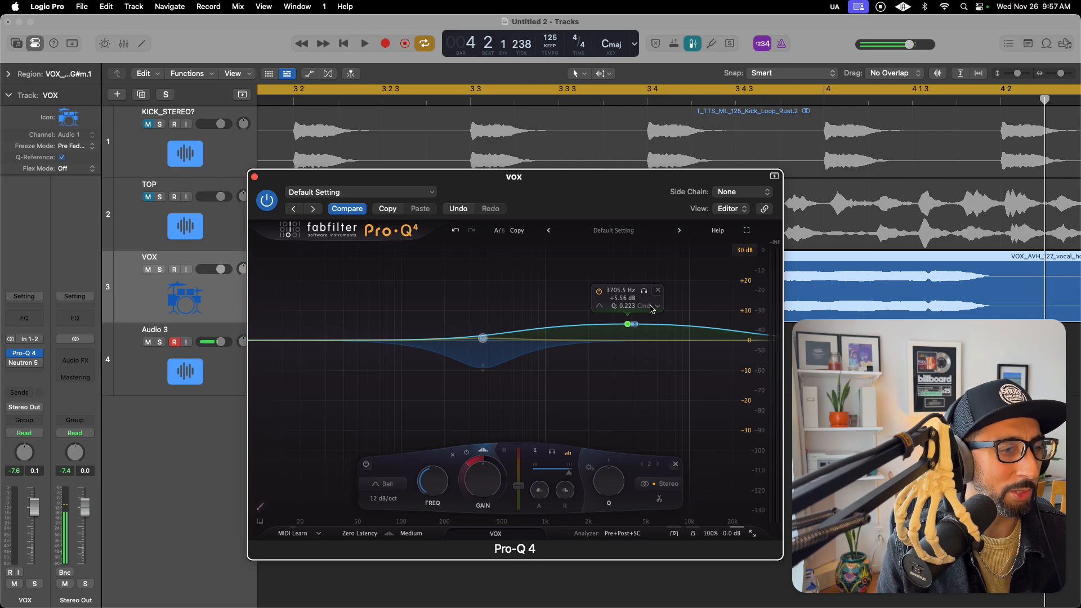
left_click_drag(564, 186, 546, 205)
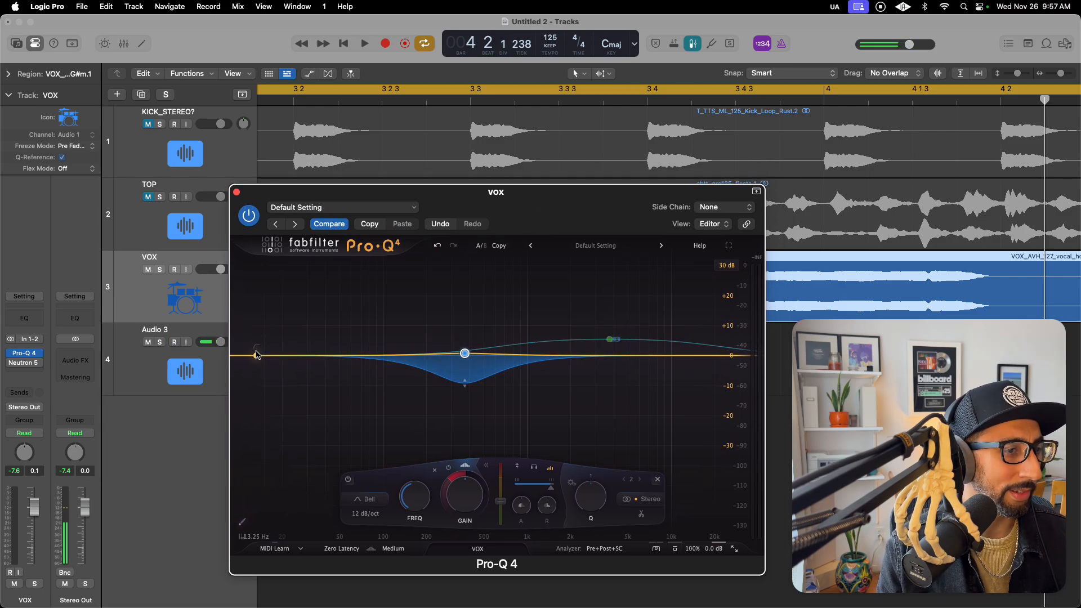
Add a 72 dB/oct low cut to the VOX EQ at about 98.7 Hz while auditioning the loop
left_click_drag(563, 208, 600, 209)
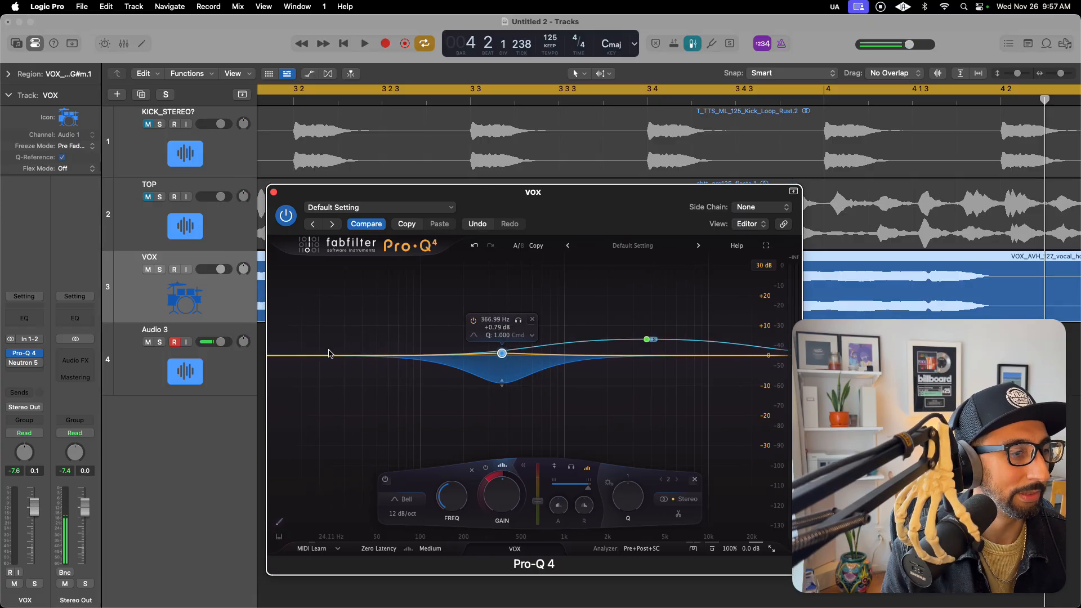
left_click(279, 356)
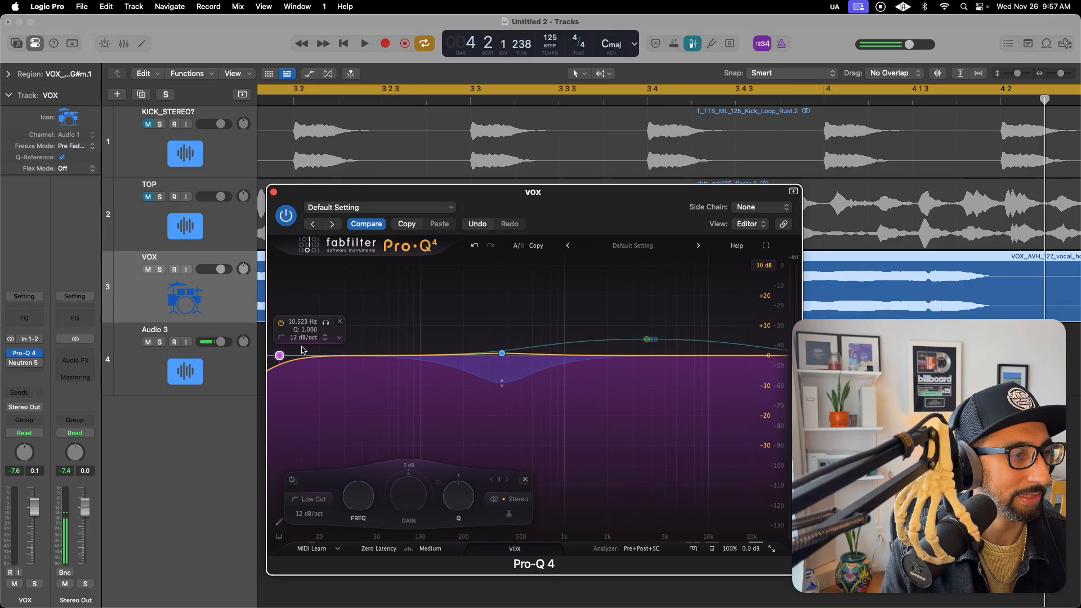
left_click_drag(280, 355, 386, 245)
key("space")
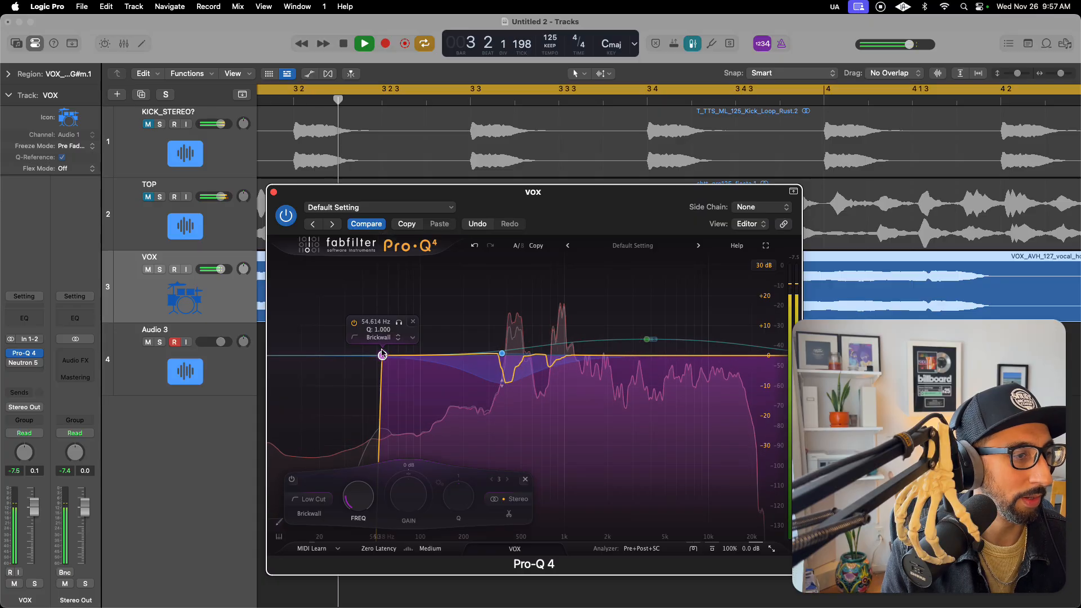
left_click_drag(385, 337, 421, 360)
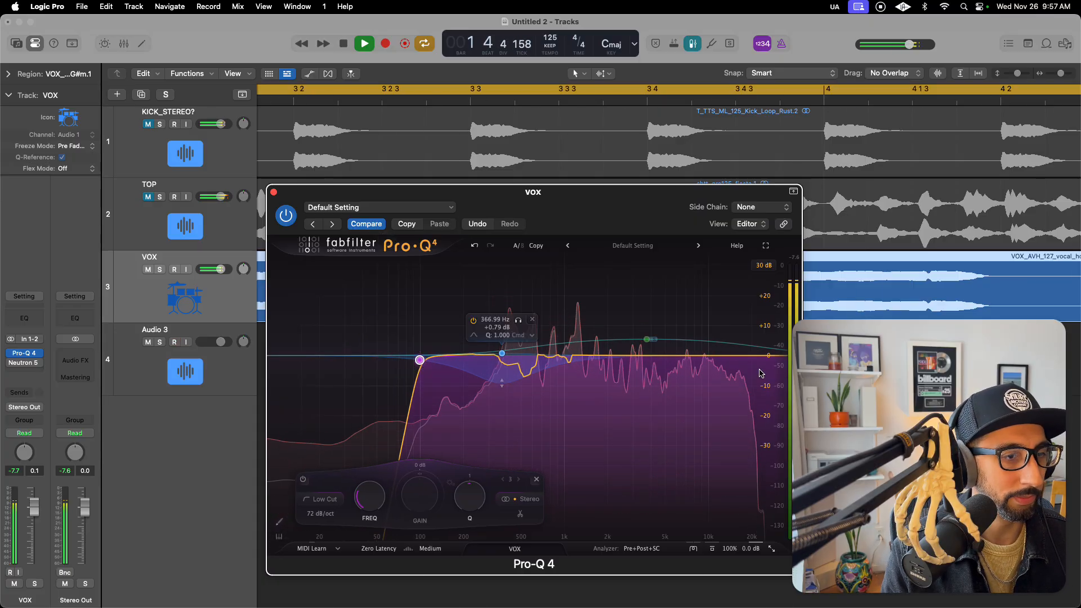
Add a bell band at about 7788.8 Hz with downward dynamic range, switch it to spectral dynamics and stop playback
left_click(693, 355)
key("space")
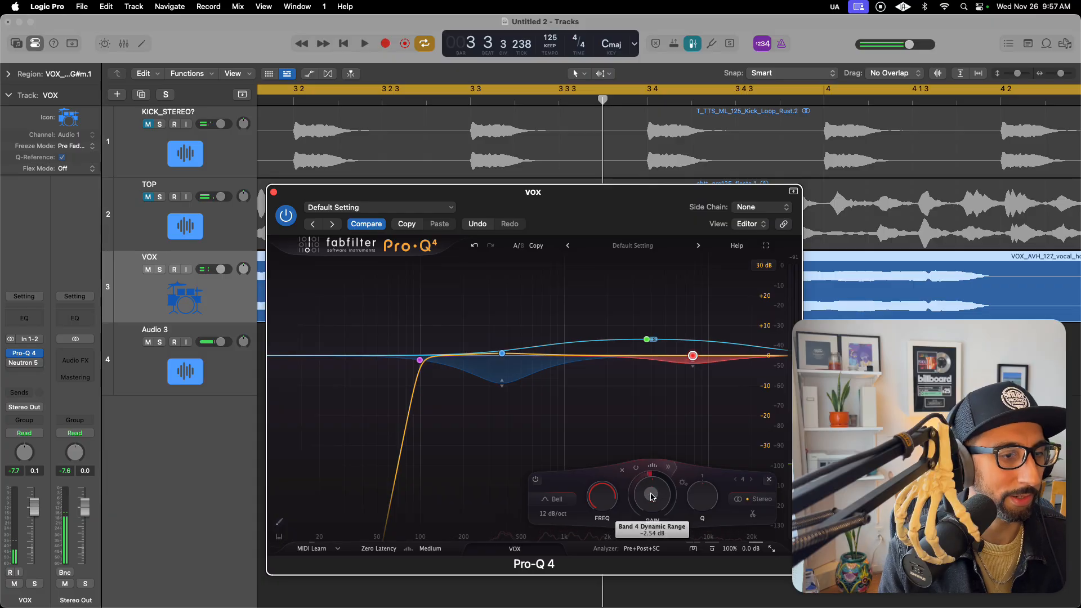
mouse_move(649, 469)
left_mouse_down()
mouse_move(648, 507)
mouse_move(649, 470)
left_mouse_up()
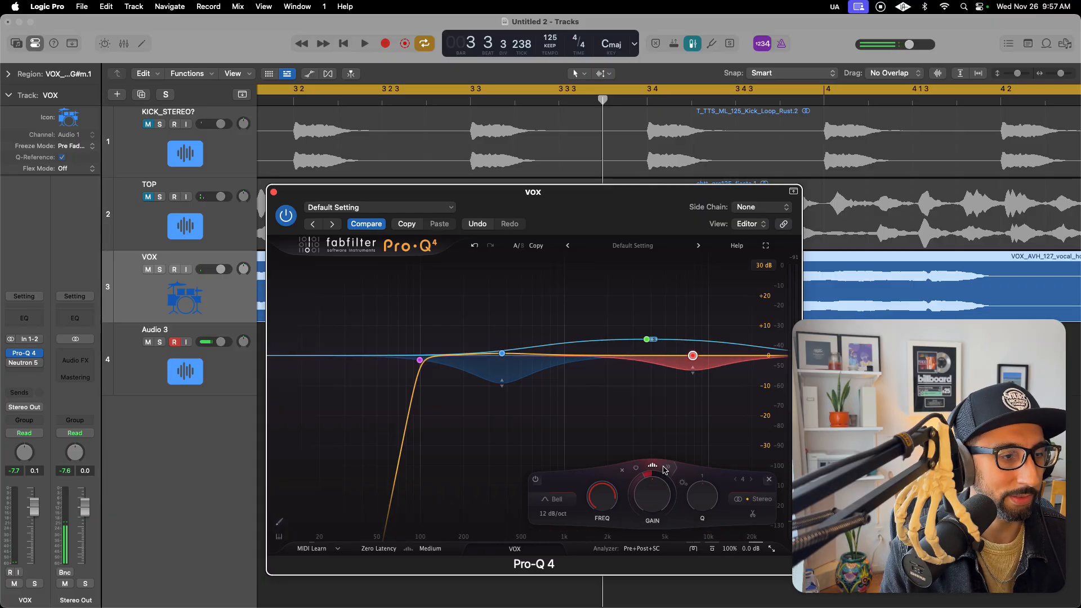
left_click(665, 470)
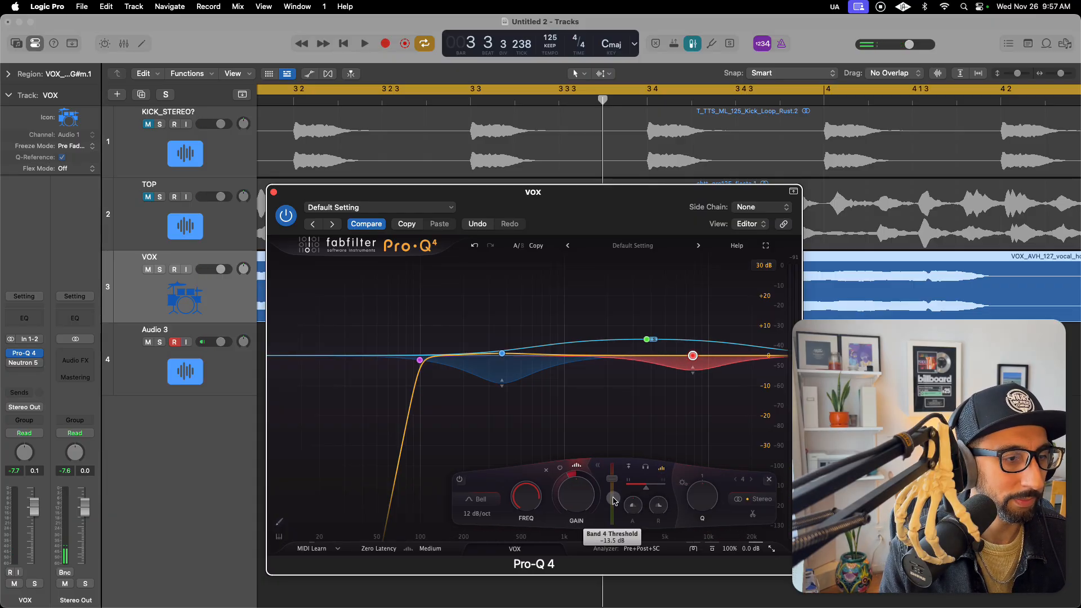
During playback, set the high band's threshold to about -42.9 dB, raise its spectral density and deepen its dynamic reduction
left_click_drag(614, 498, 614, 499)
key("b")
key("space")
key("space")
key("space")
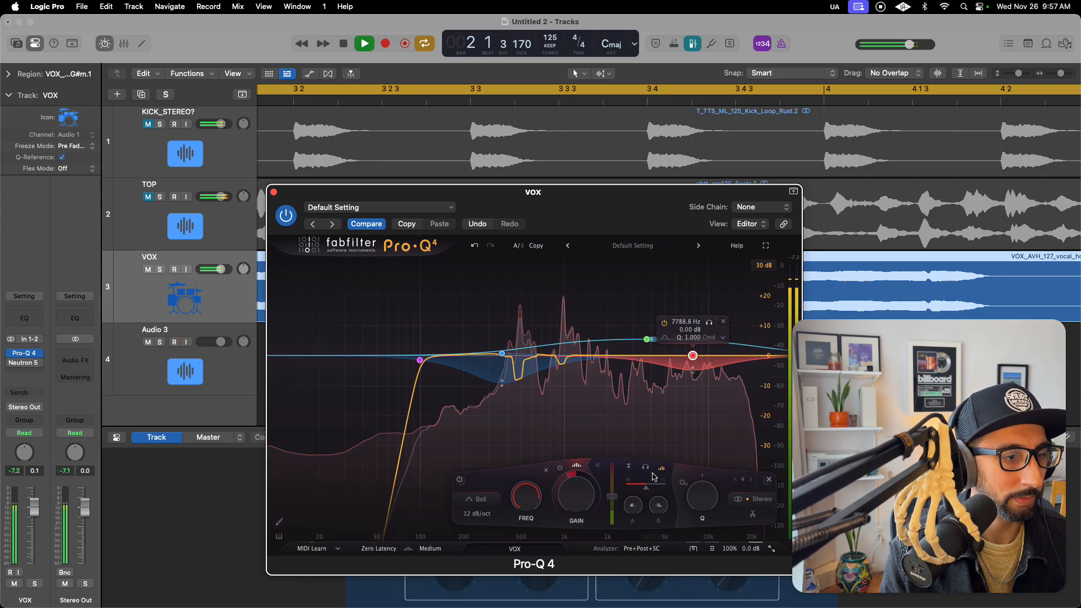
mouse_move(612, 497)
left_mouse_down()
mouse_move(613, 524)
mouse_move(615, 508)
left_mouse_up()
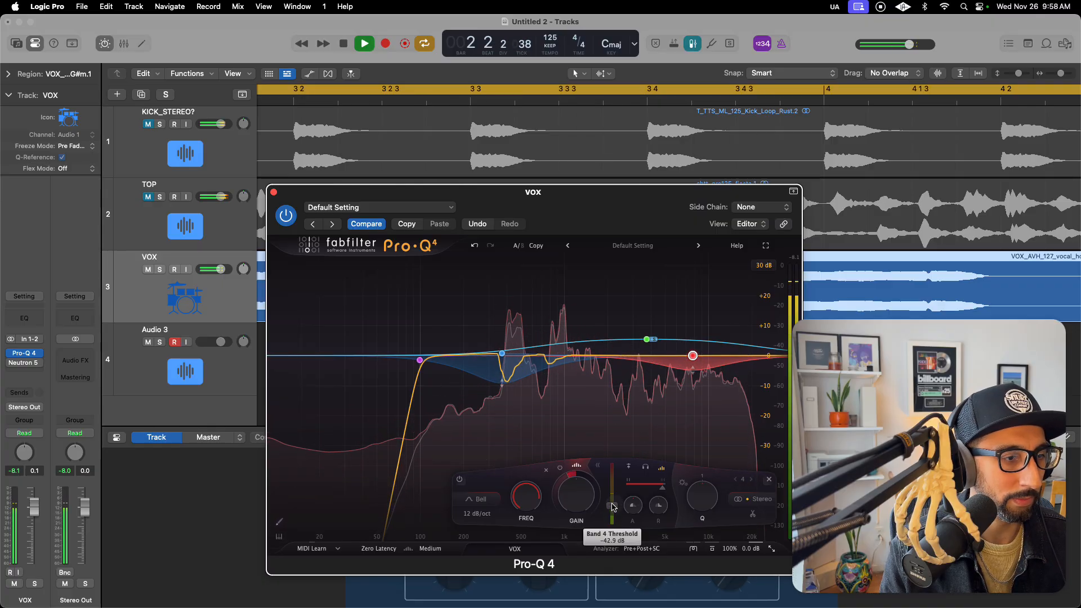
left_click_drag(572, 475, 564, 507)
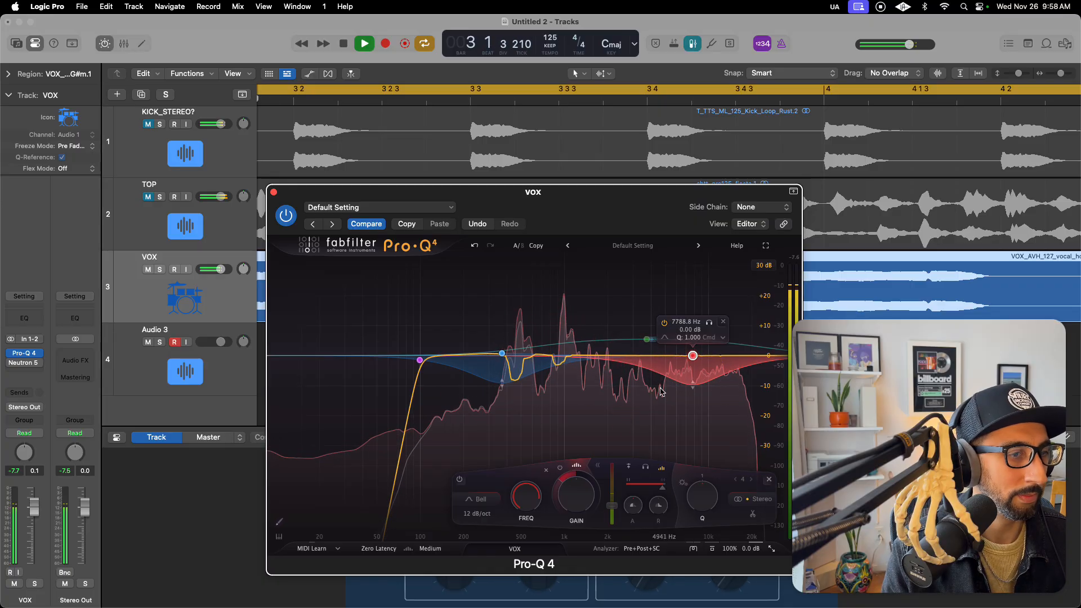
key("space")
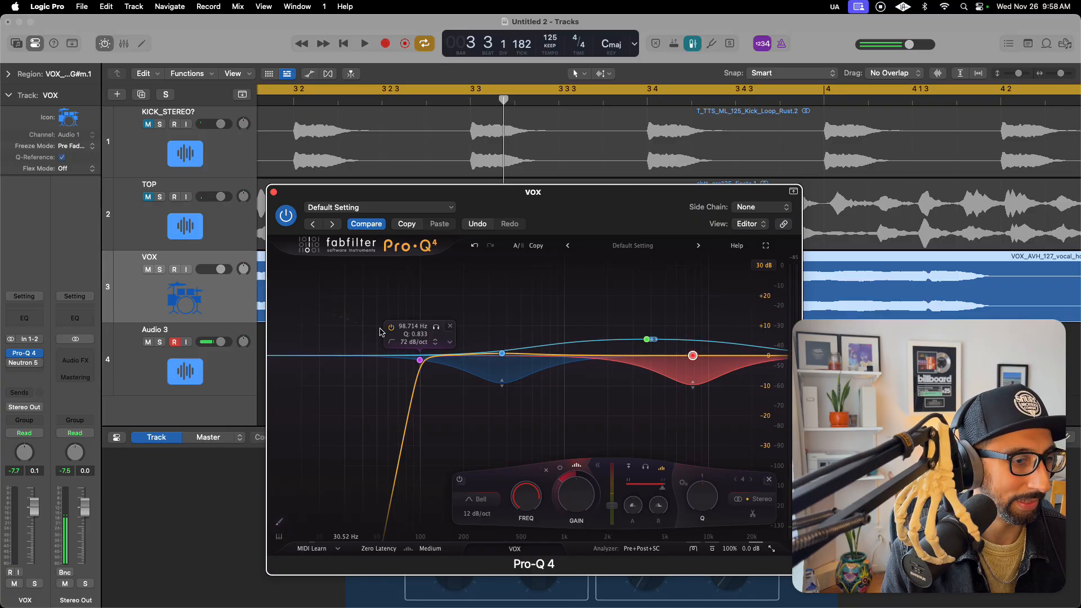
Set the EQ's character mode to Warm and audition the vocal loop with it
left_click(693, 549)
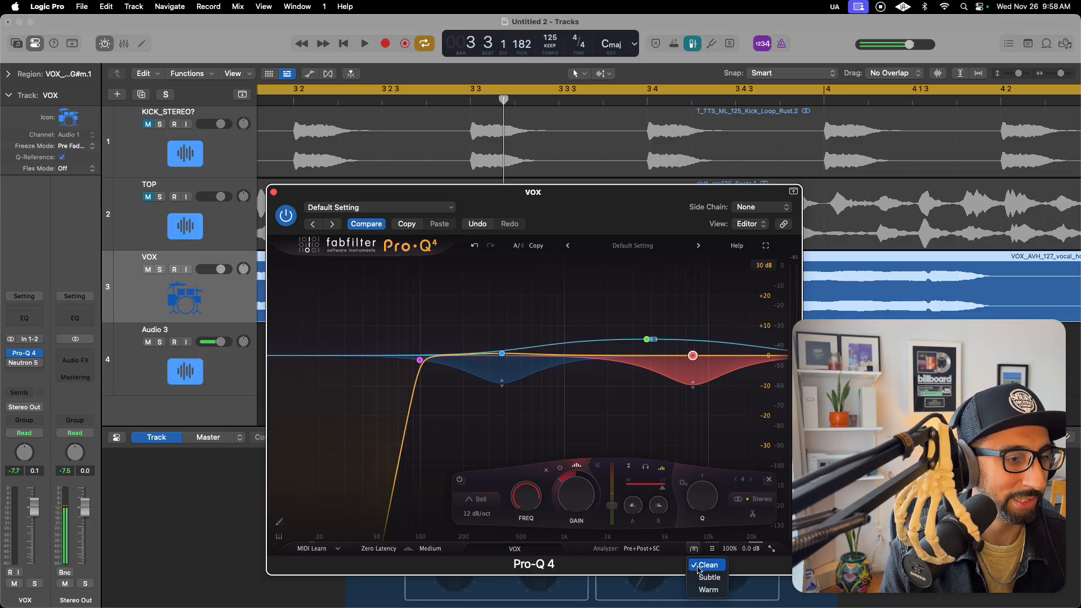
left_click(705, 591)
key("space")
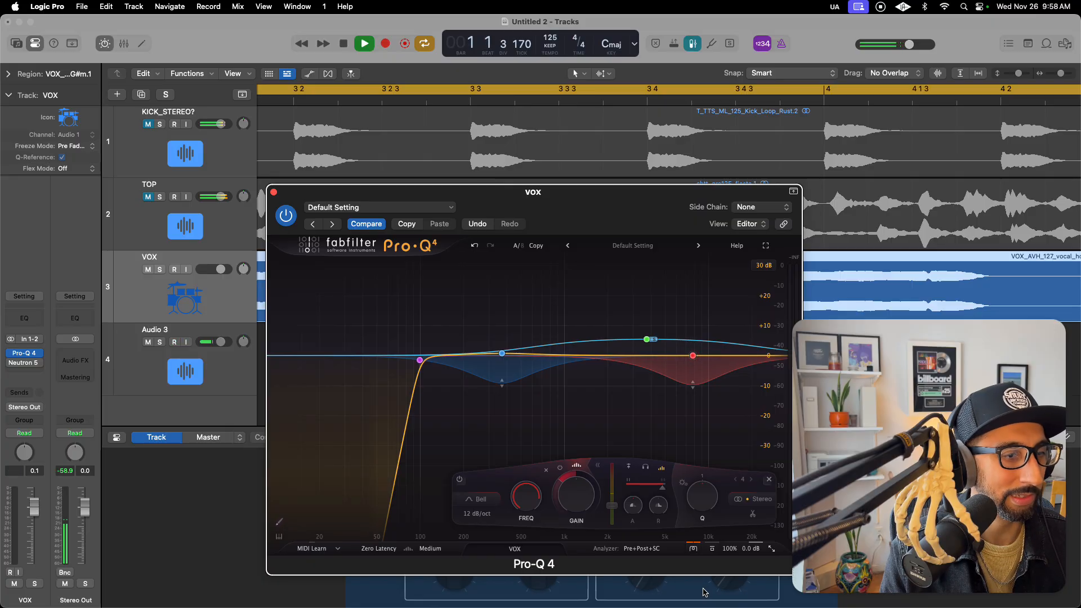
left_click(694, 548)
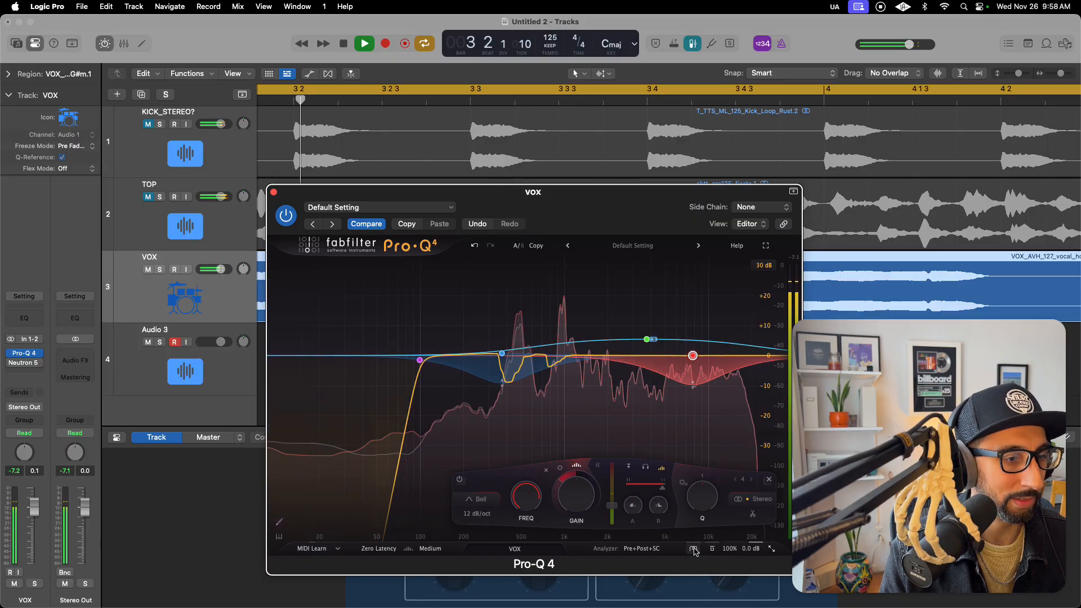
left_click(702, 590)
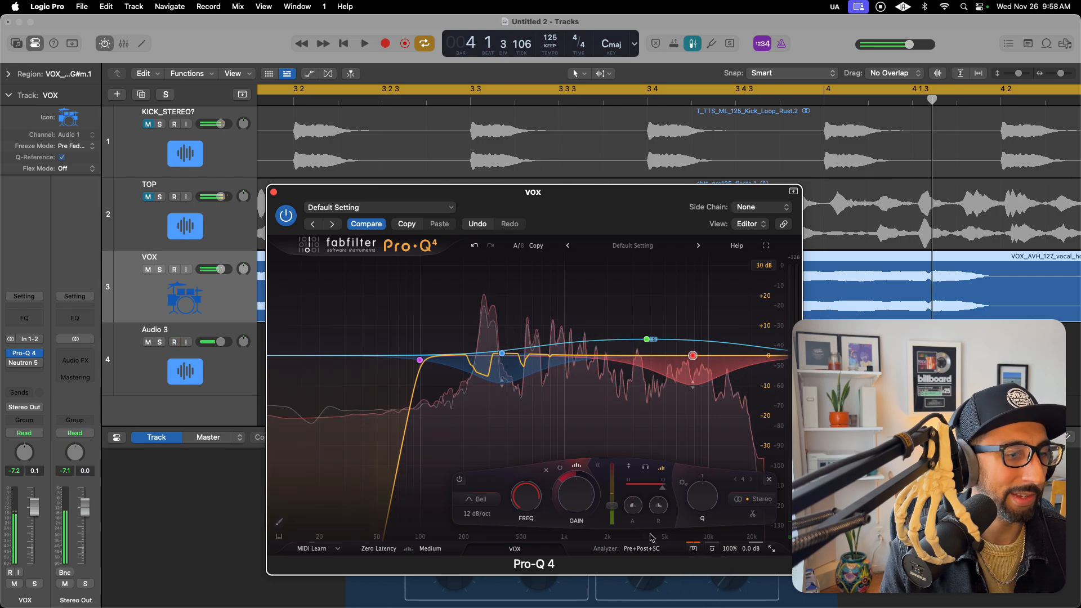
key("space")
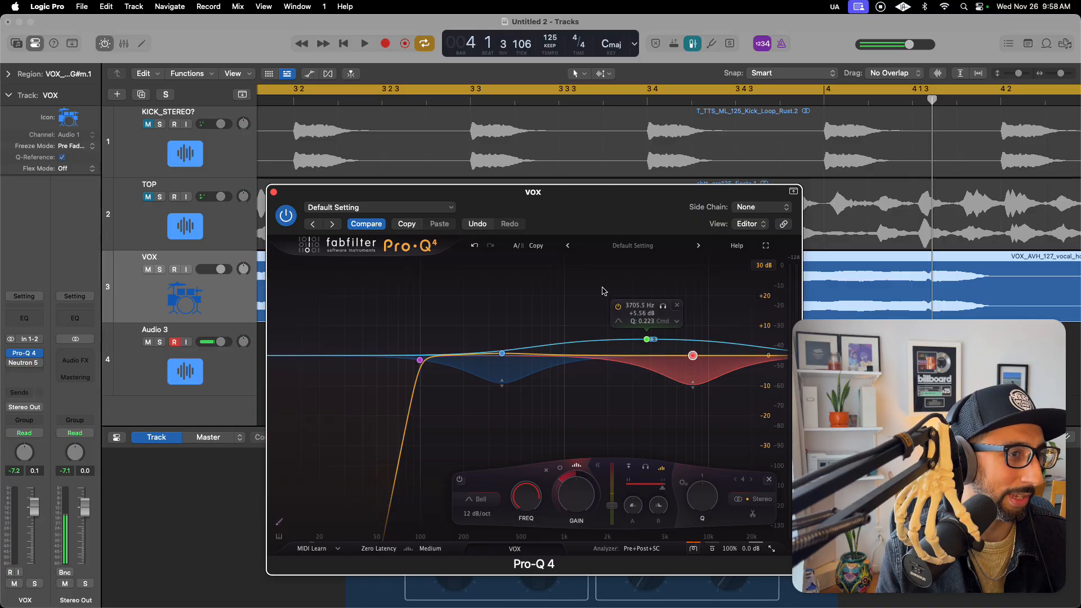
Close the Pro-Q 4 window and bypass Pro-Q 4 on the VOX channel
left_click_drag(532, 211, 483, 203)
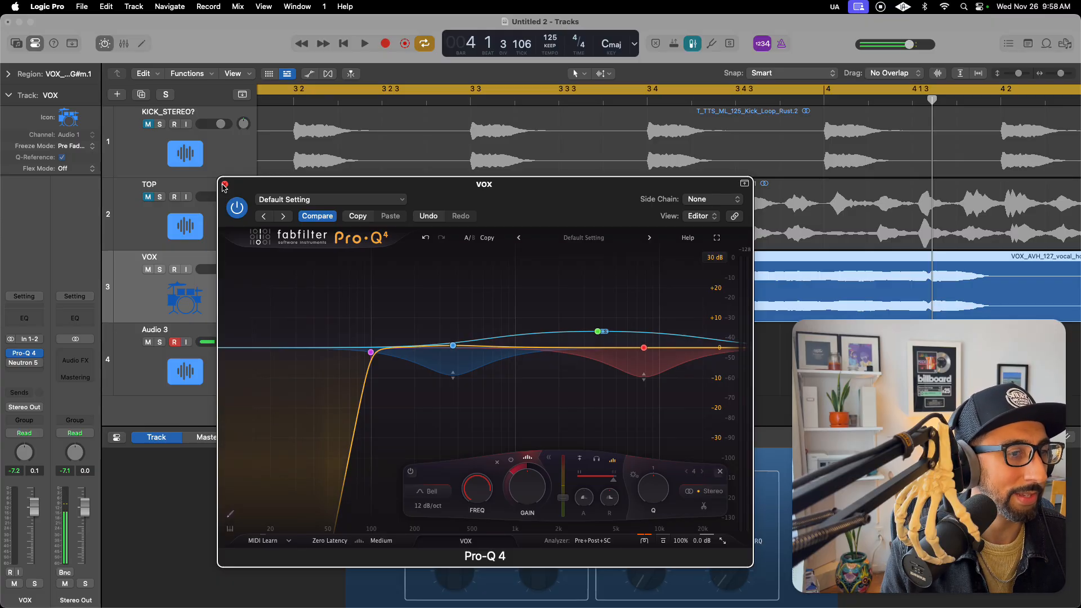
mouse_move(591, 204)
left_mouse_down()
mouse_move(602, 222)
mouse_move(582, 220)
left_mouse_up()
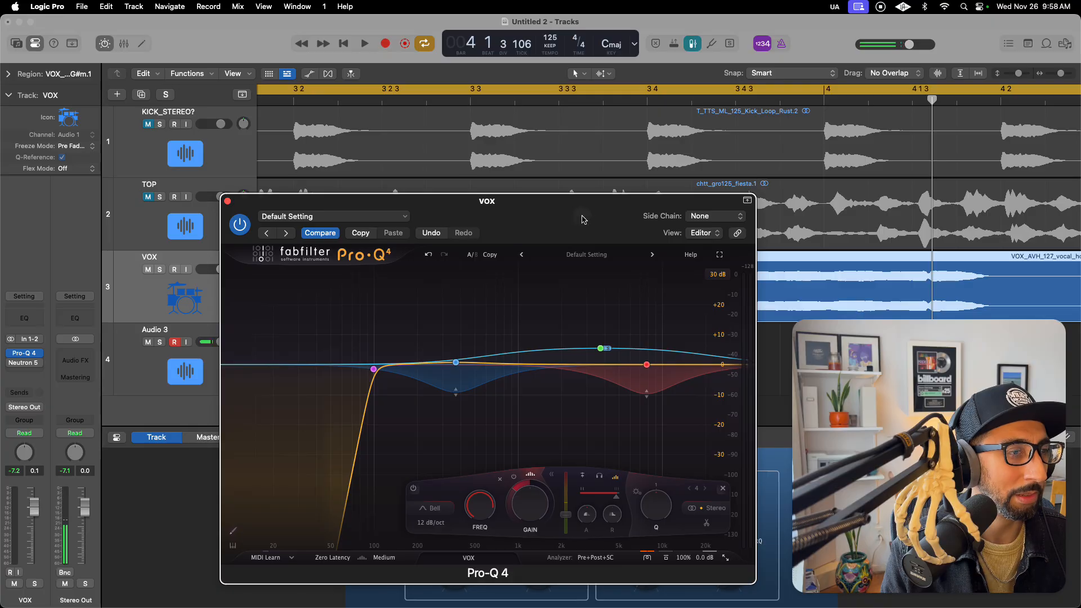
left_click(227, 202)
scroll(475, 303, "down", 5)
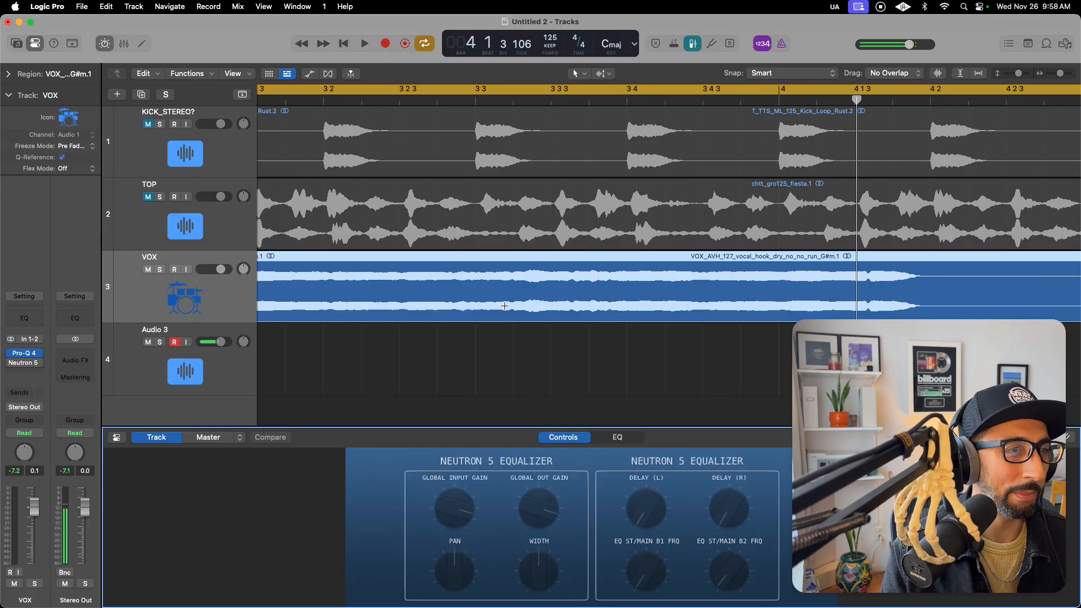
scroll(505, 306, "left", 2)
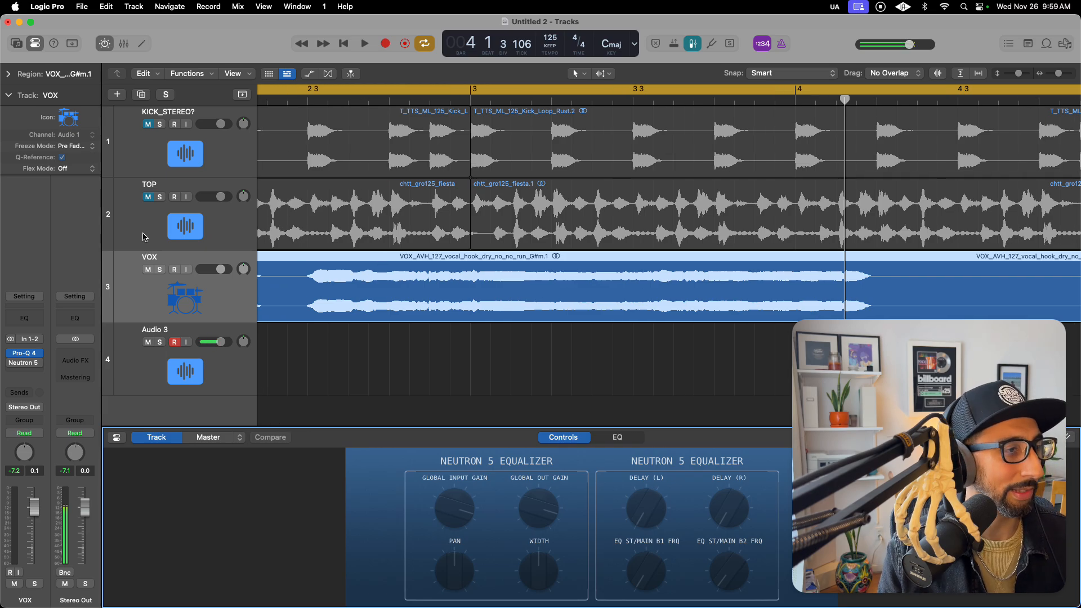
left_click(12, 354)
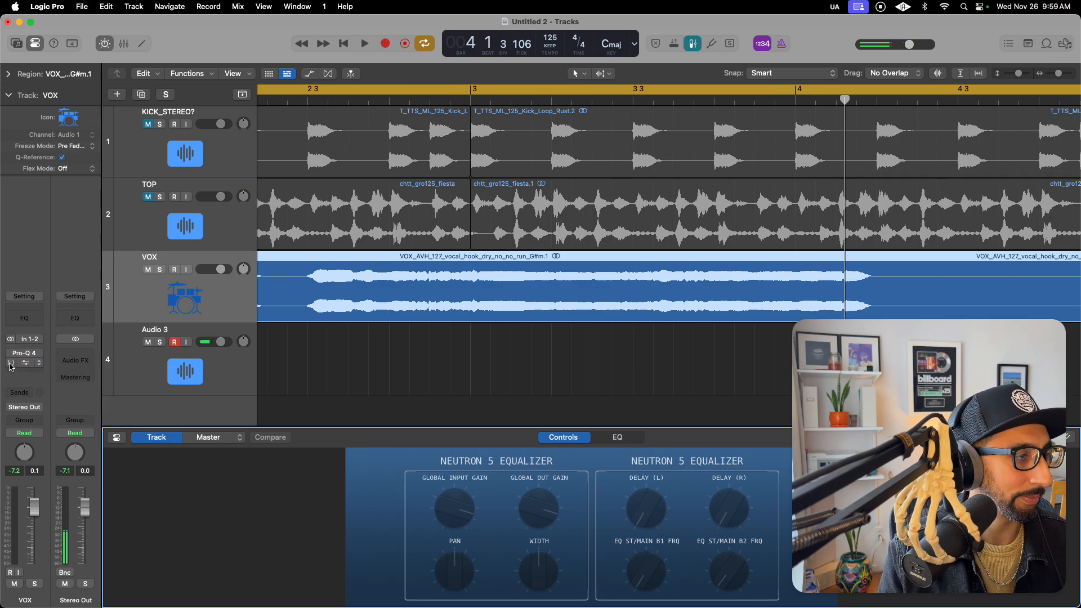
Open the Neutron 5 Equalizer on the VOX channel, enable Saturate during playback and stop the loop
left_click(25, 367)
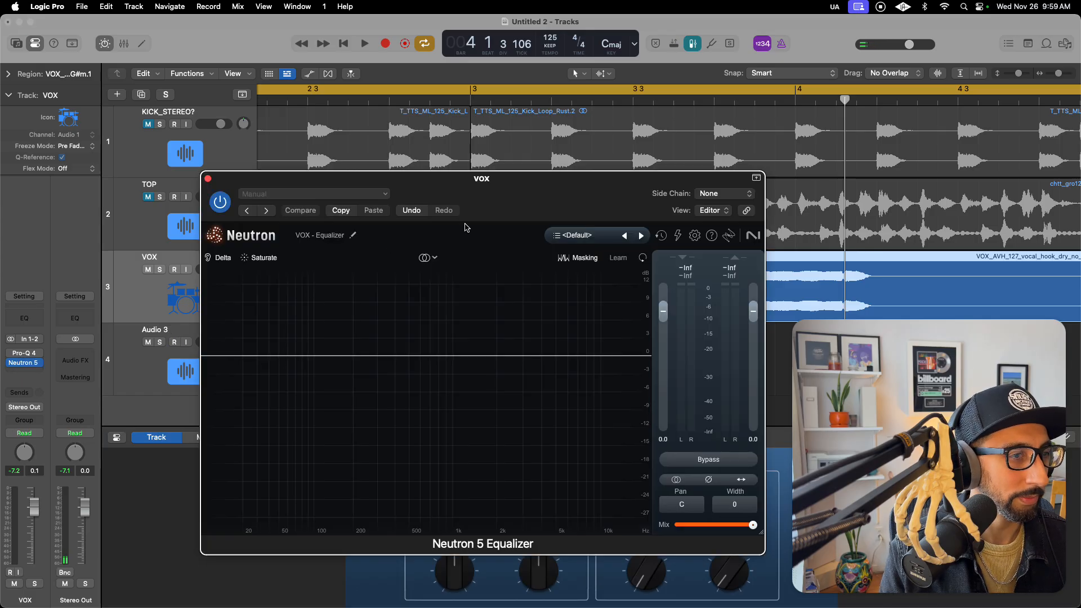
key("space")
left_click_drag(527, 204, 490, 217)
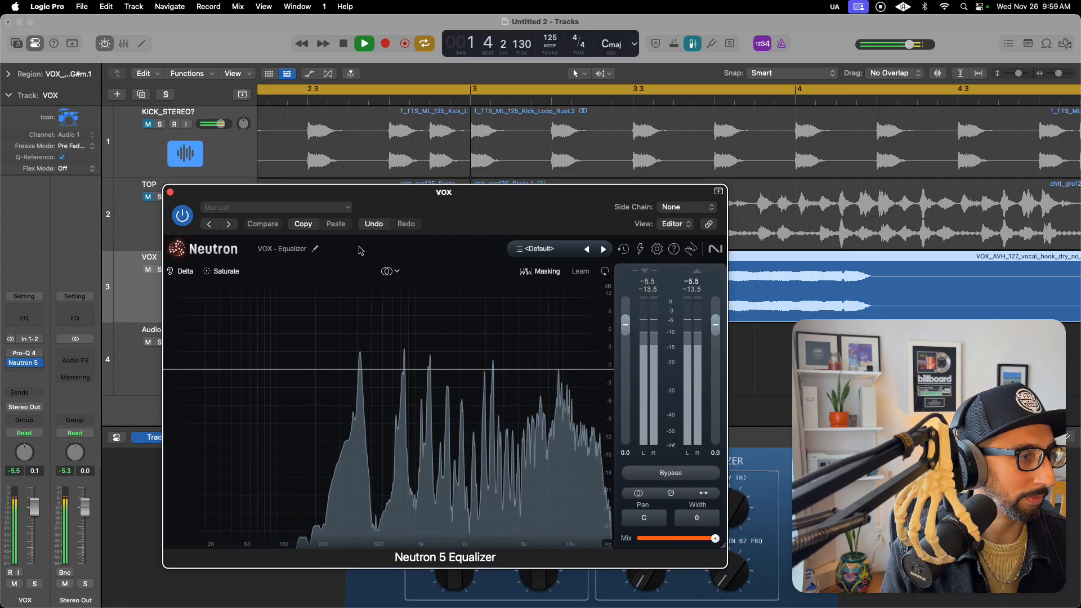
left_click(223, 274)
key("space")
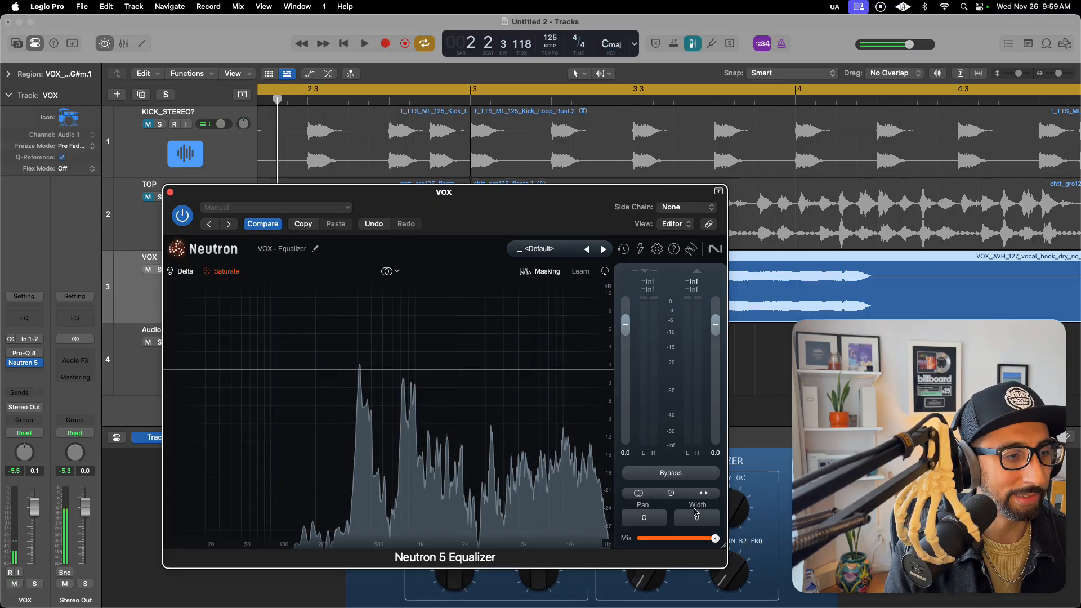
Audition Neutron's Width on the vocal, trying 15 as an alternative and settling on 20
key("space")
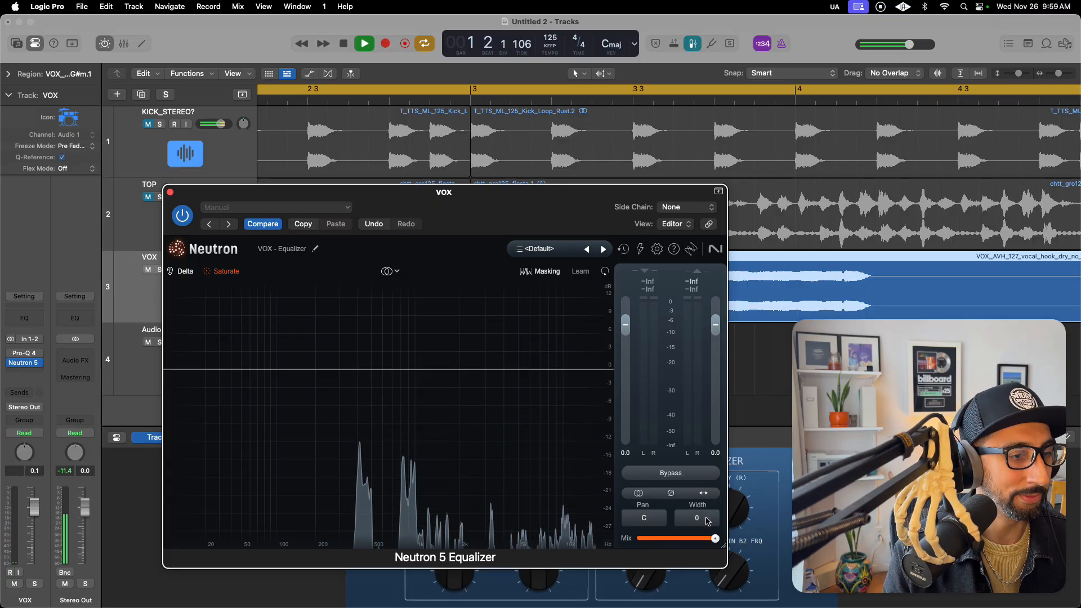
left_click_drag(708, 518, 712, 507)
key("space")
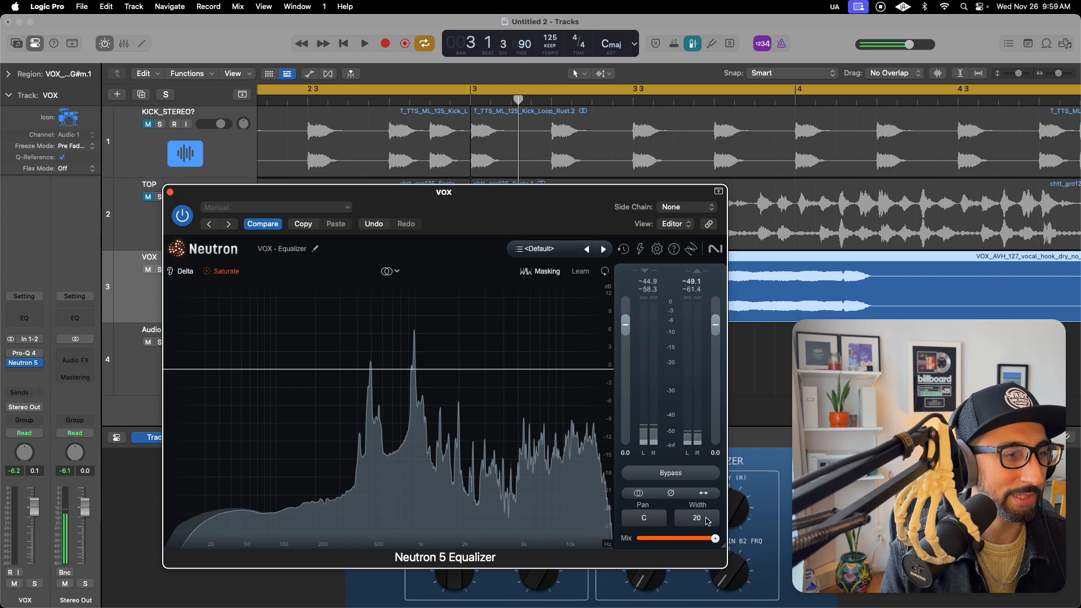
key("space")
mouse_move(709, 521)
left_mouse_down()
mouse_move(712, 474)
mouse_move(711, 521)
left_mouse_up()
key("space")
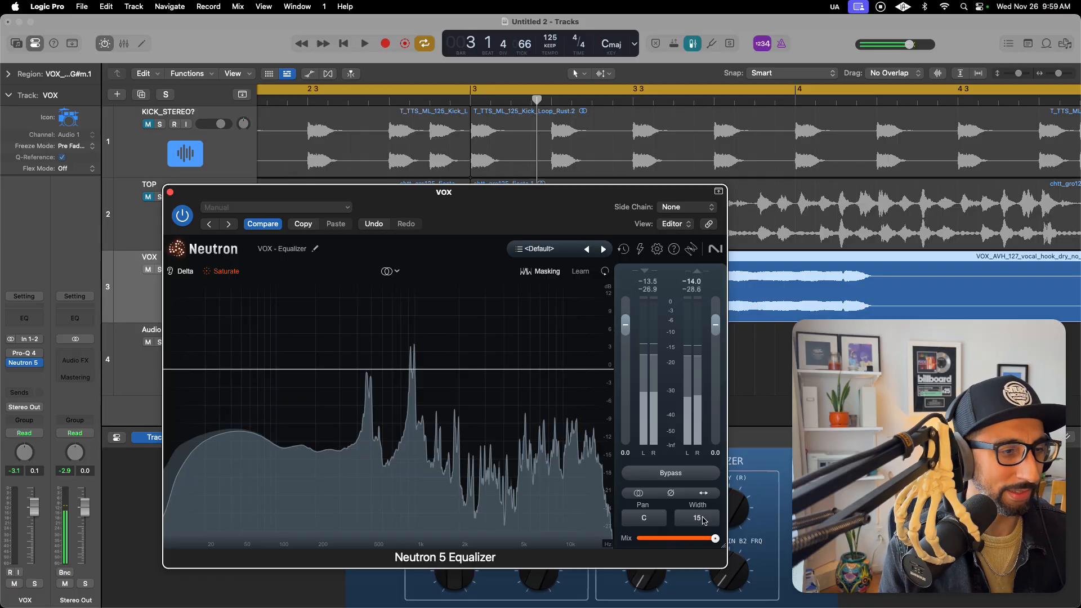
scroll(708, 521, "up", 2)
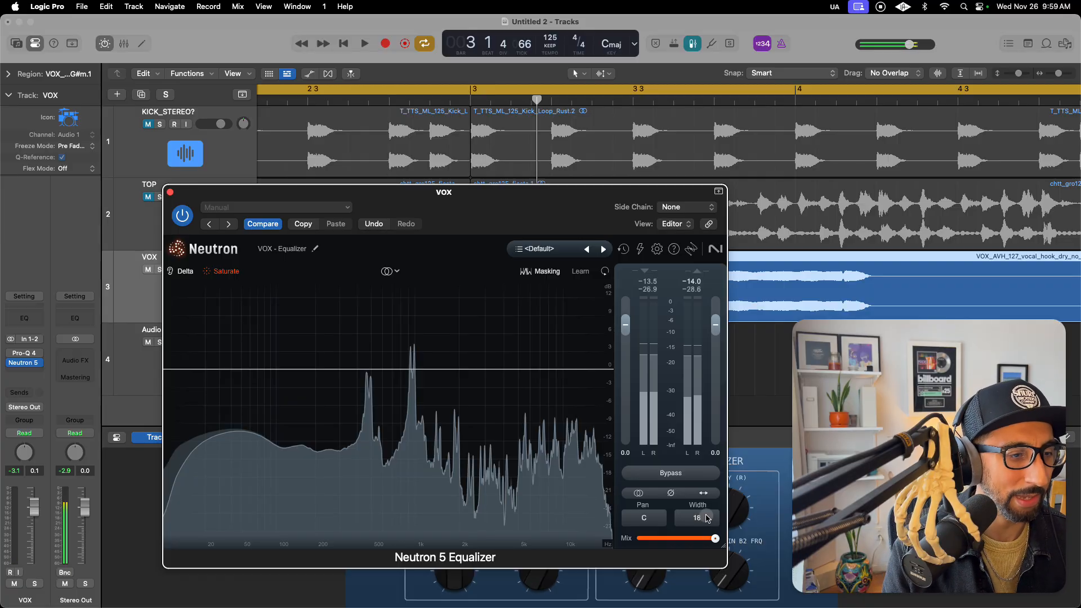
scroll(708, 519, "up", 1)
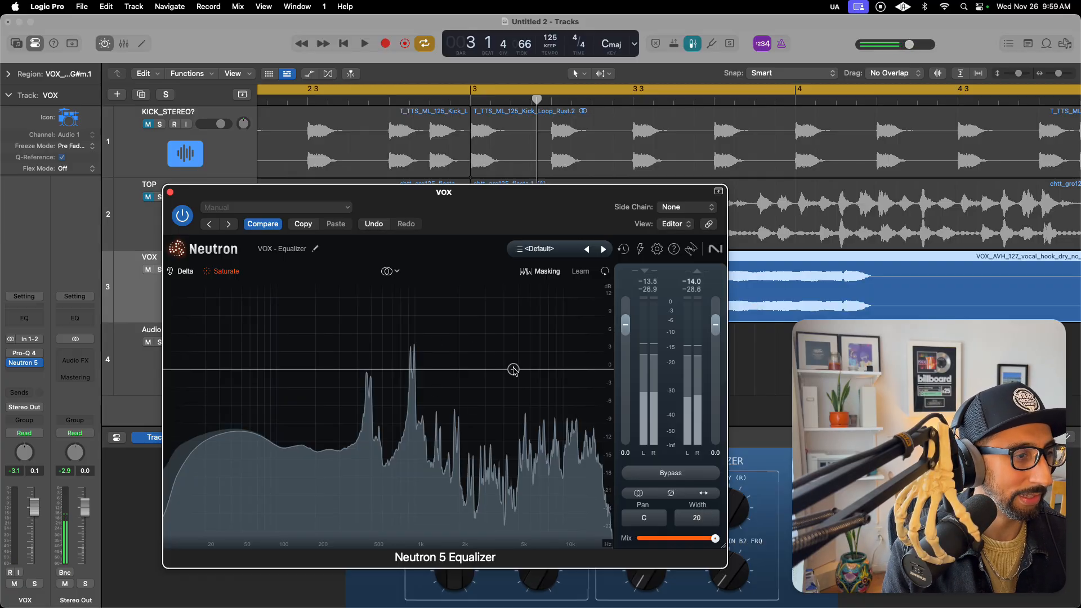
Add a Flat Highpass at about 154 Hz with a 24 dB/oct slope in Neutron and audition the loop
left_click(171, 371)
left_click_drag(172, 371, 297, 373)
key("space")
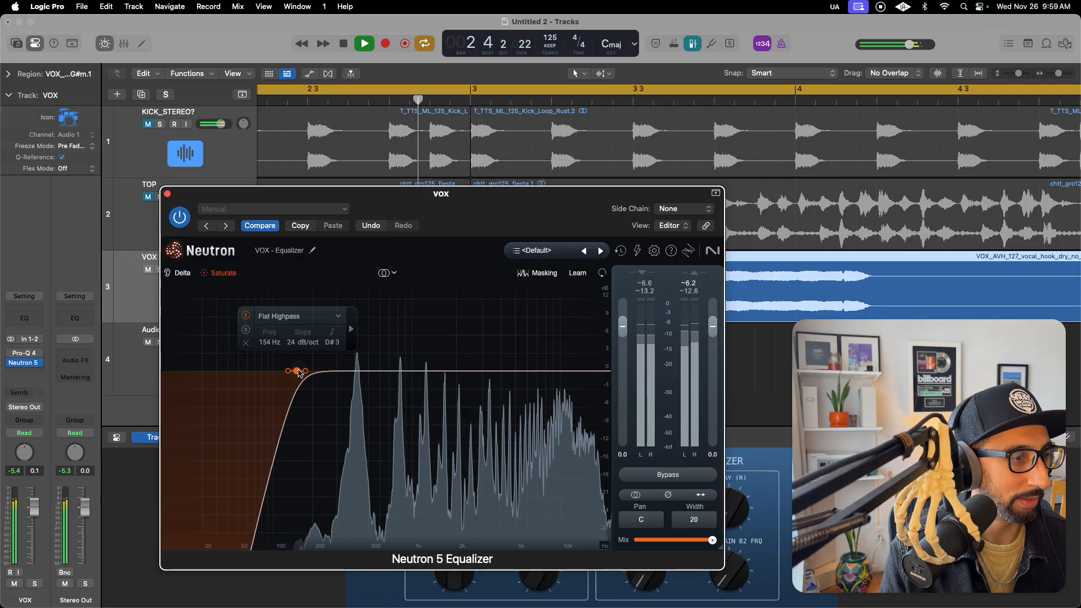
key("space")
Add a dynamic Proportional Q band at about 384 Hz, with -3.2 dB gain and Q 1.1, while auditioning the loop
left_click(393, 370)
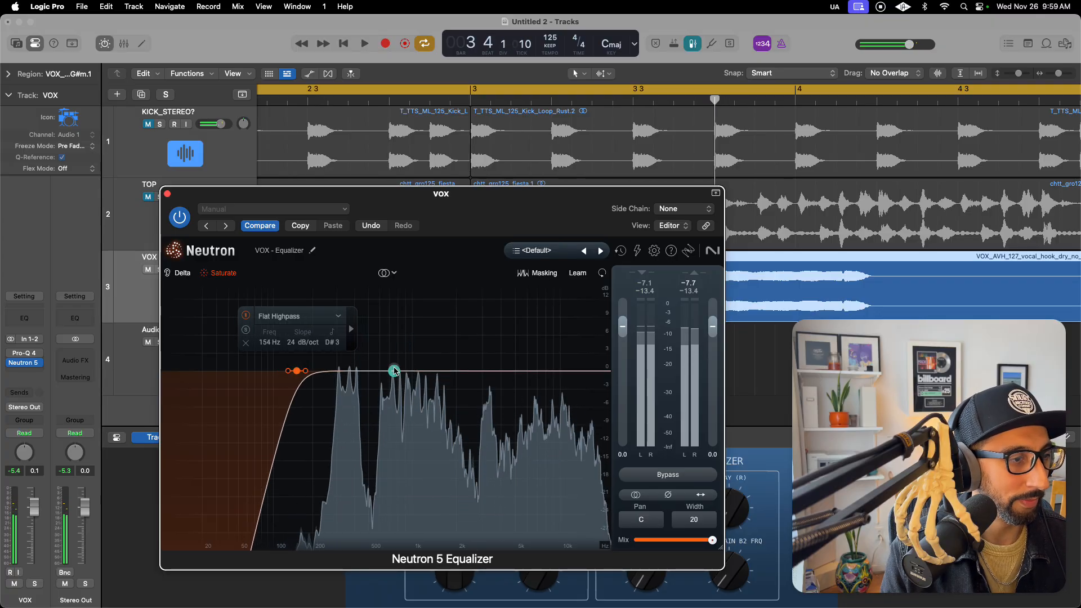
left_click(448, 325)
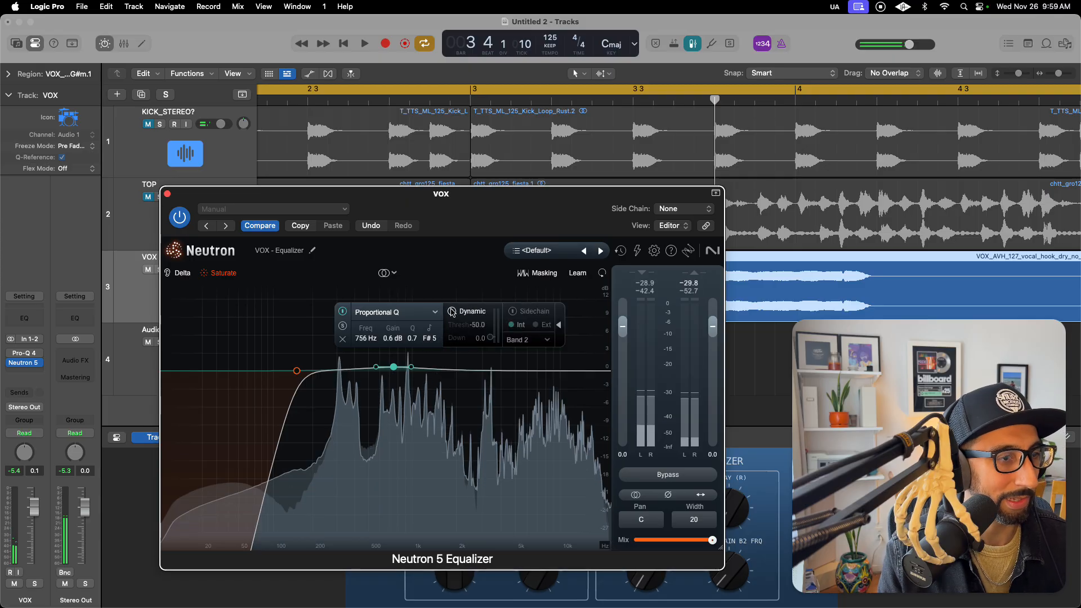
left_click_drag(392, 369, 397, 391)
key("space")
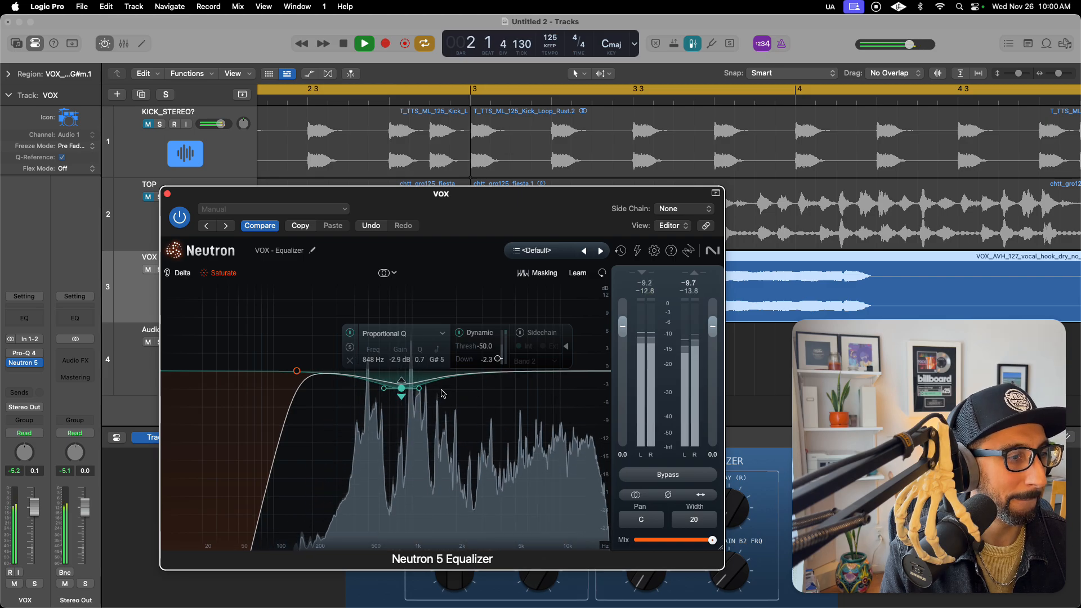
left_click_drag(420, 388, 350, 390)
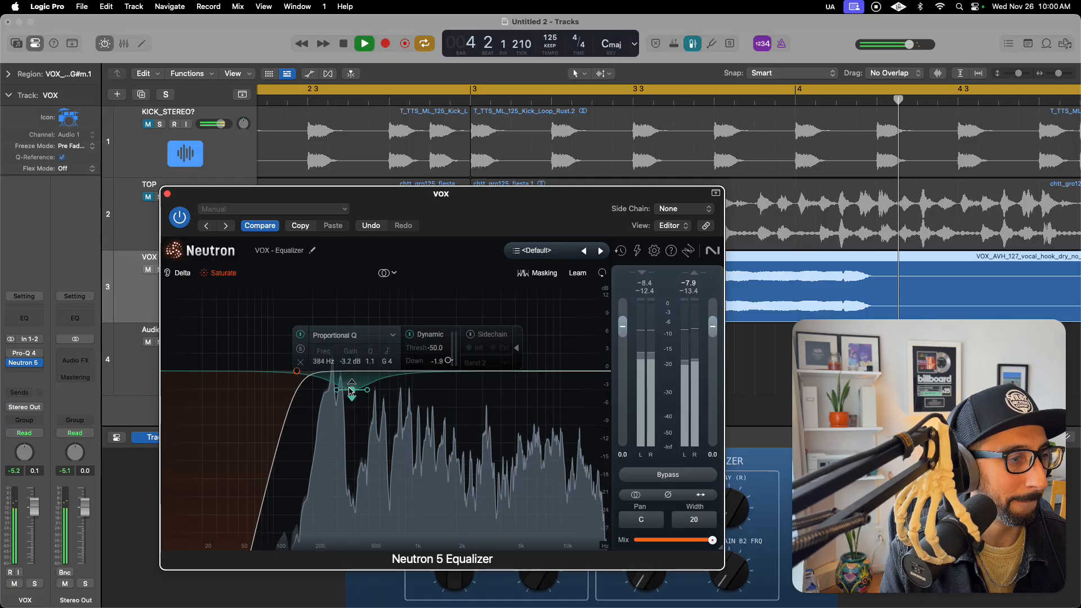
key("space")
Add a dynamic Proportional Q band at about 1167 Hz, with -3.9 dB gain and Q 2.0, and audition the loop
left_click(533, 373)
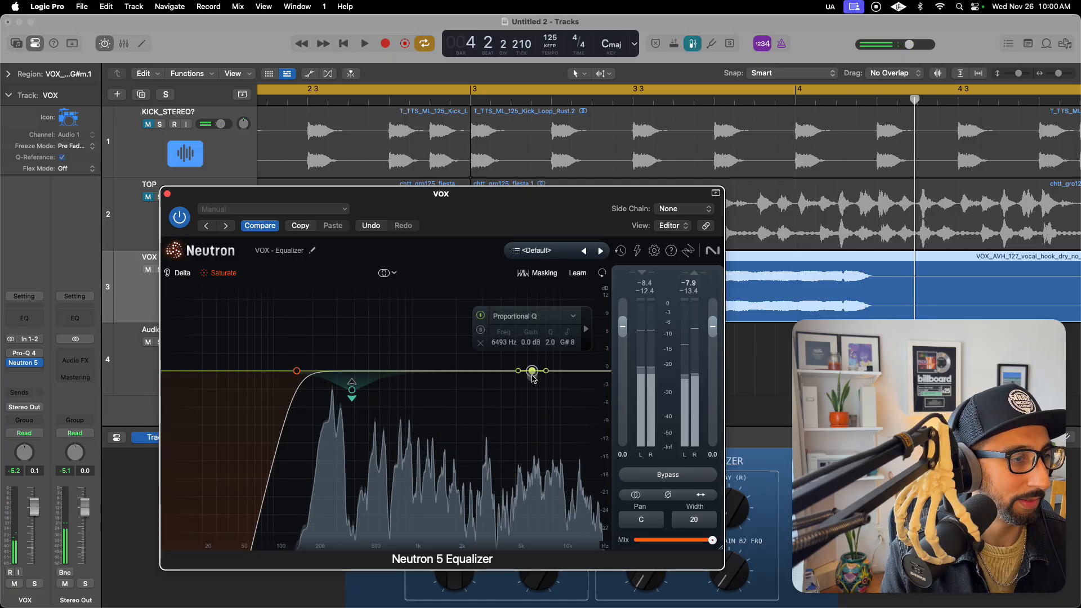
left_click(423, 371)
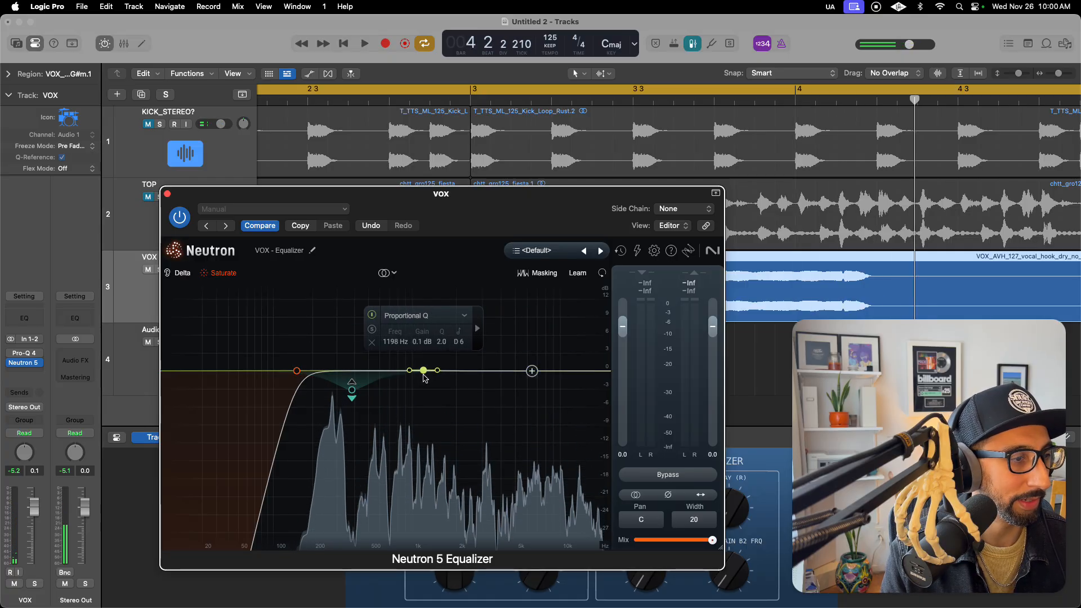
left_click(477, 328)
left_click(482, 314)
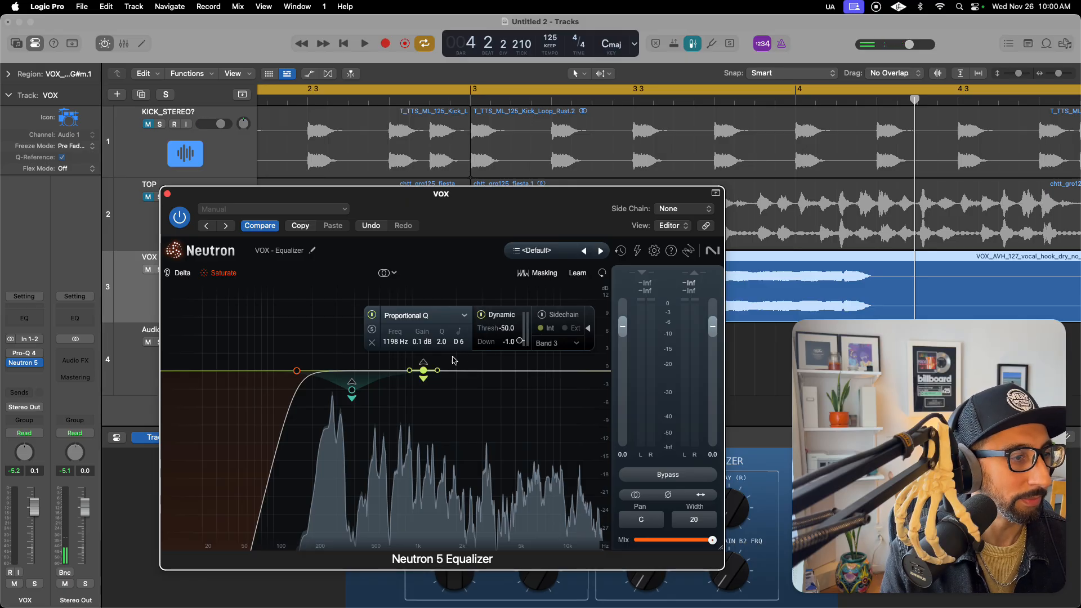
left_click_drag(423, 373, 425, 396)
key("space")
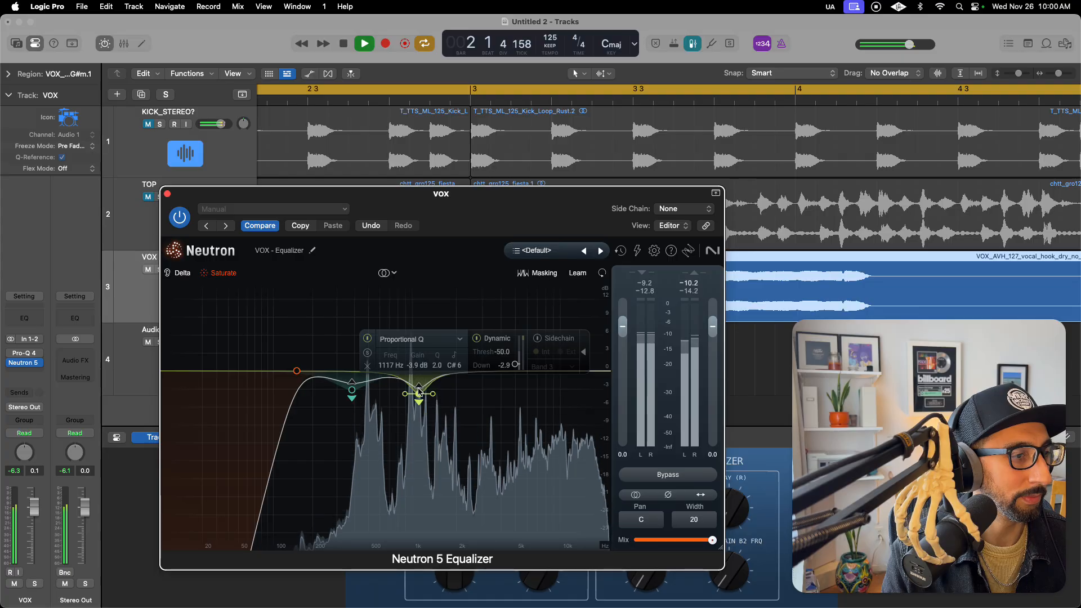
left_click_drag(420, 396, 422, 396)
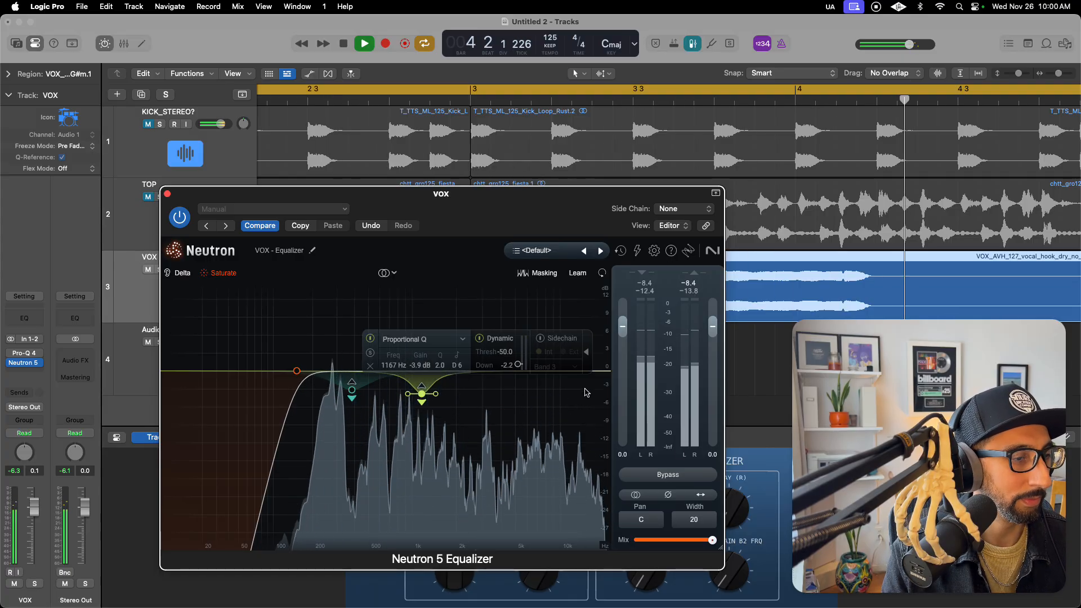
key("space")
Add a dynamic Analog High Shelf at about 2961 Hz with -1.1 dB gain and Q 1.0, and start playback
left_click(597, 371)
left_click_drag(598, 372, 517, 372)
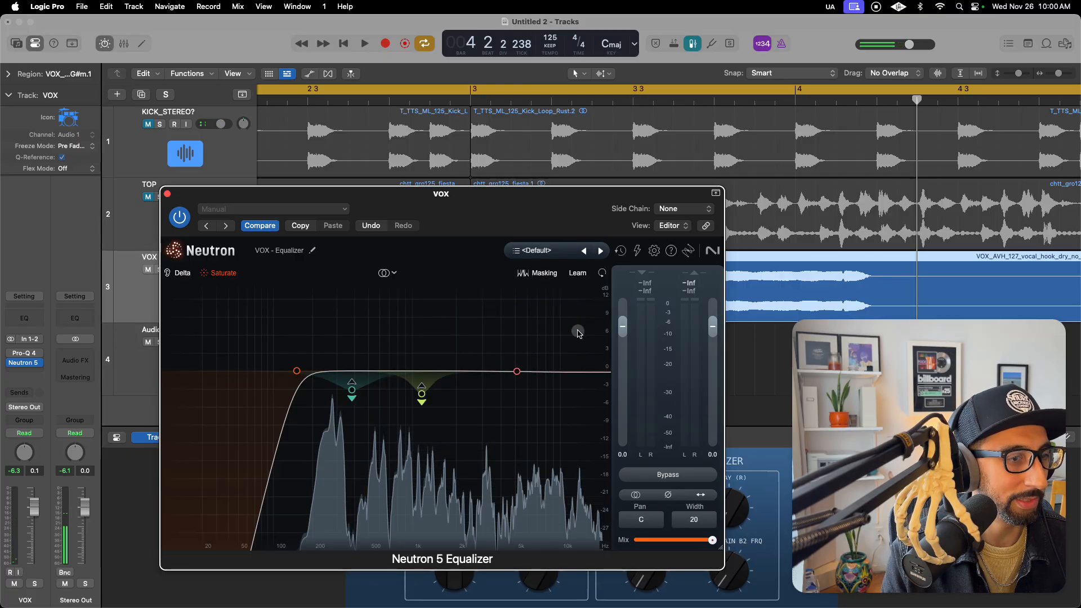
mouse_move(513, 371)
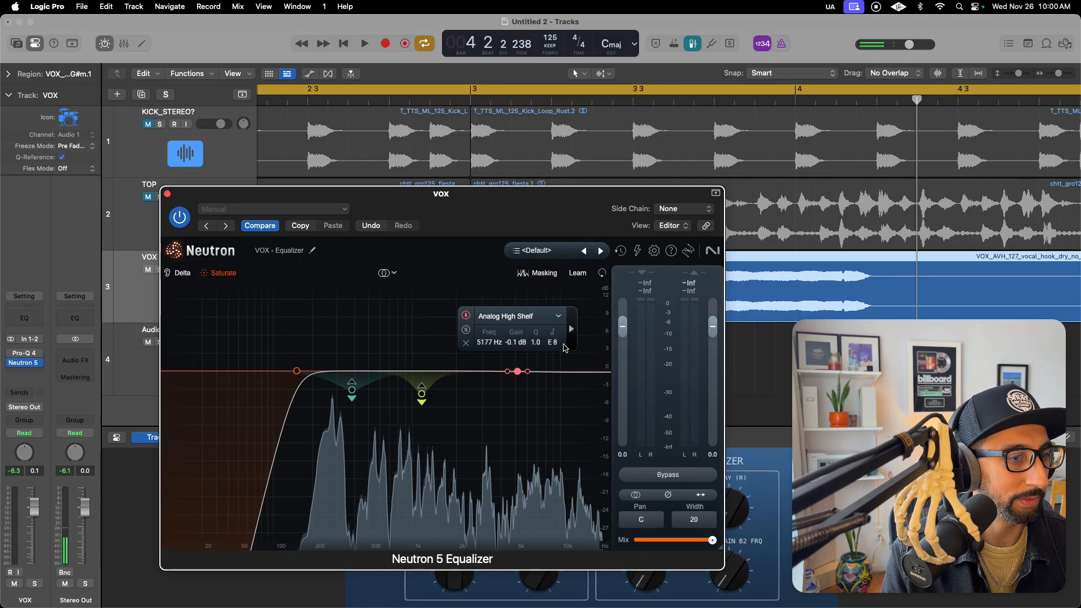
left_click(506, 318)
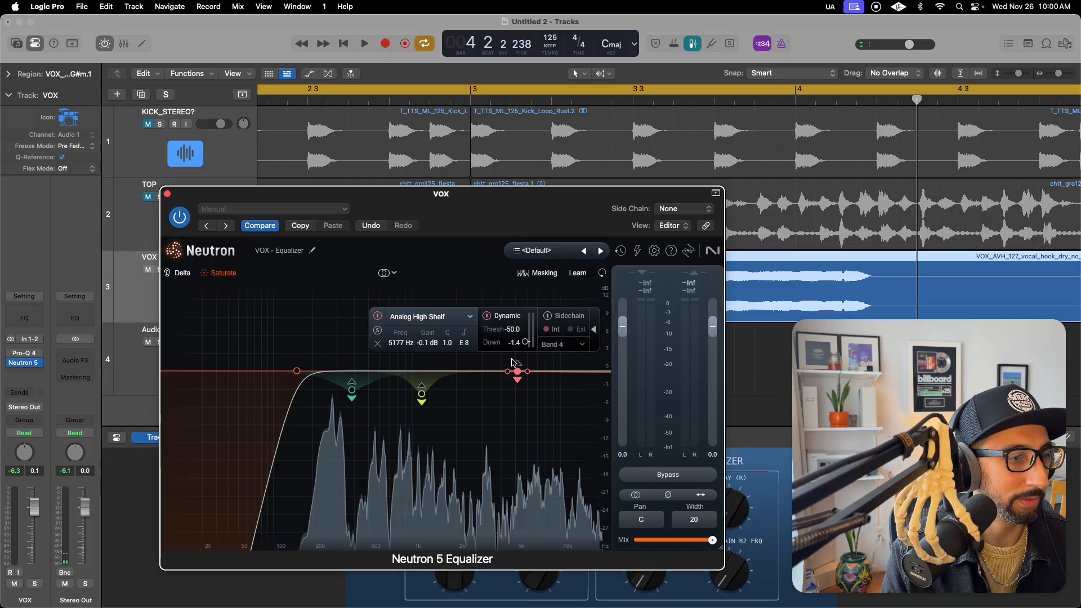
left_click_drag(517, 378, 481, 378)
key("space")
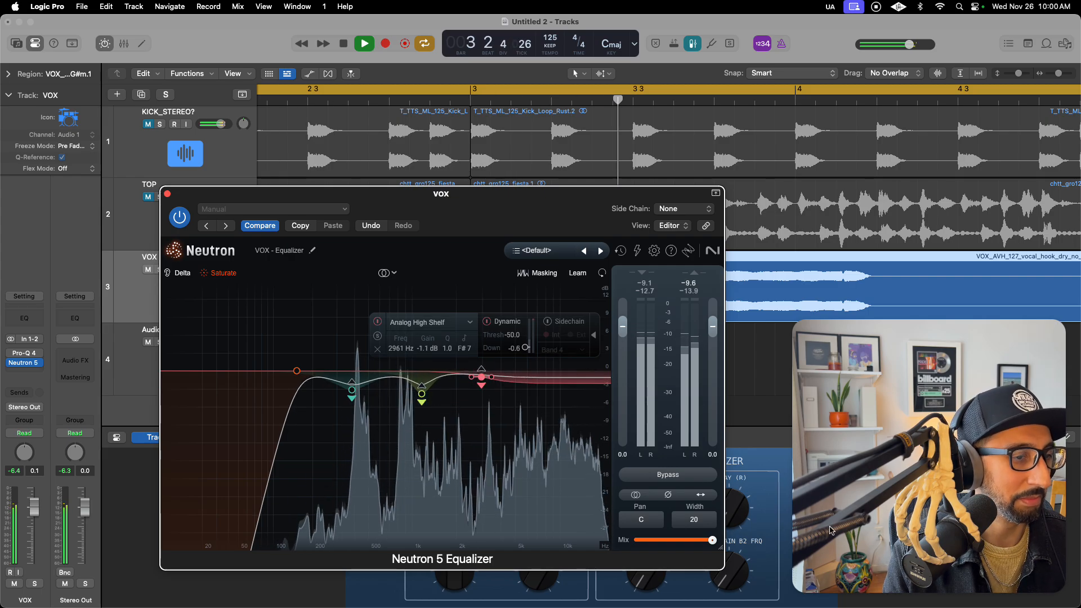
Compare the VOX loop with Neutron bypassed and active, and stop playback
left_click(684, 475)
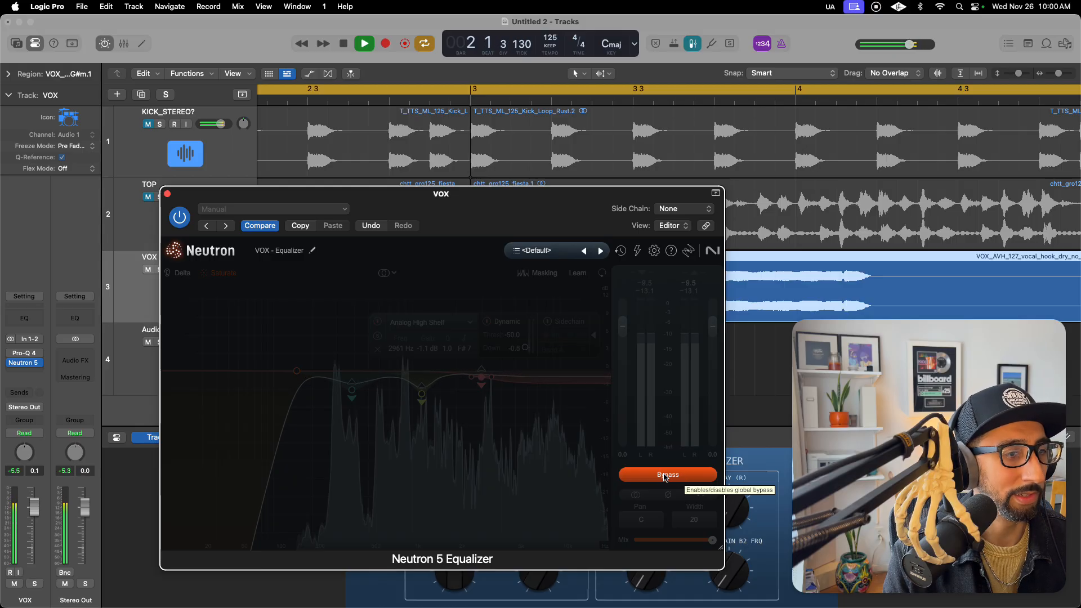
left_click(662, 475)
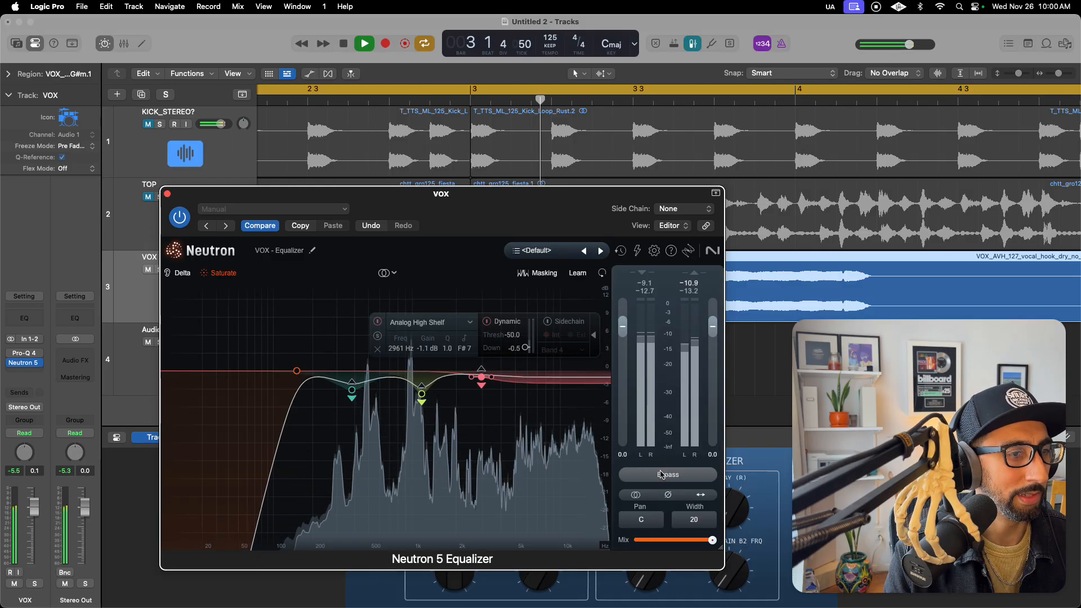
key("space")
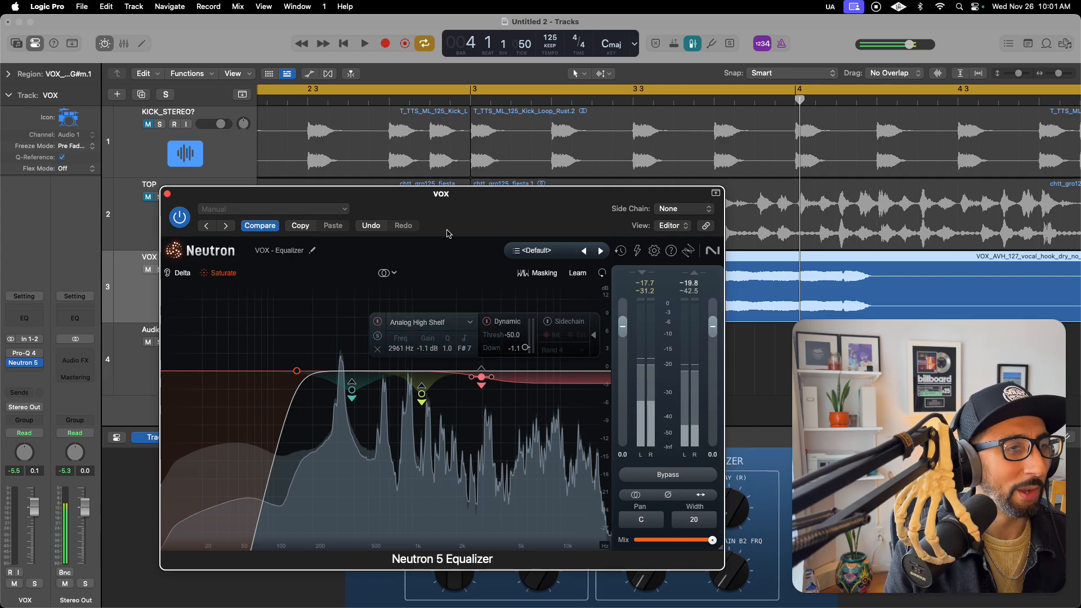
Reposition the Neutron 5 Equalizer window over the tracks and close it
left_click_drag(498, 210, 522, 217)
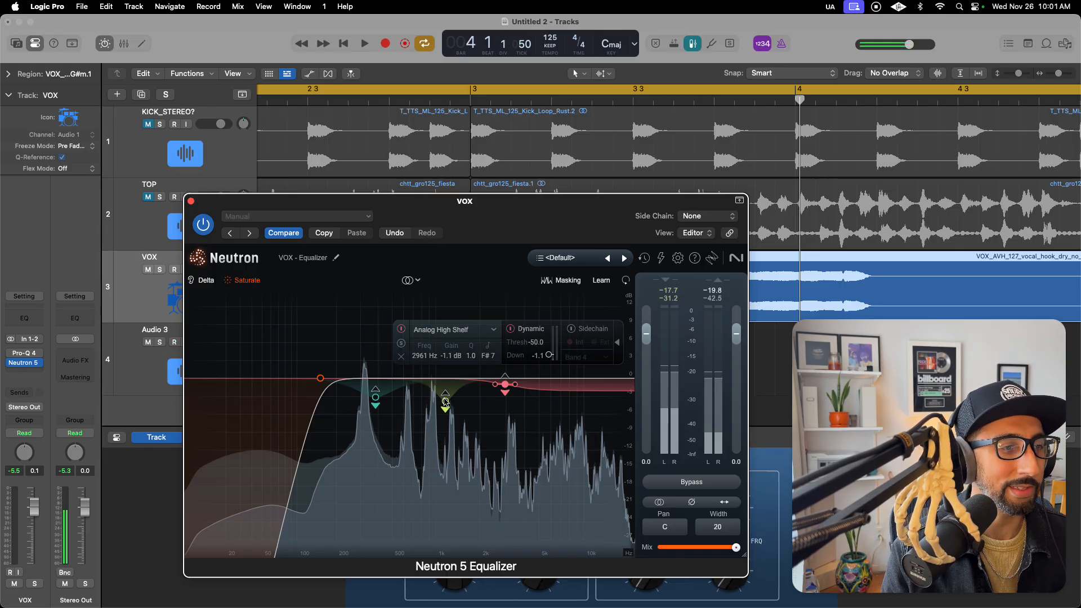
left_click_drag(509, 204, 512, 176)
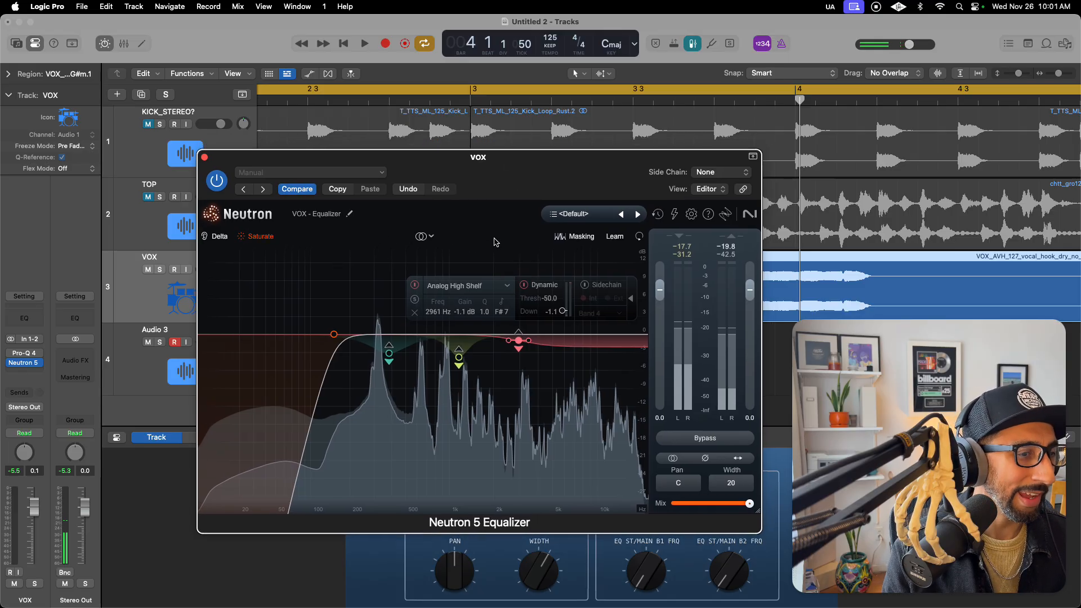
left_click(204, 158)
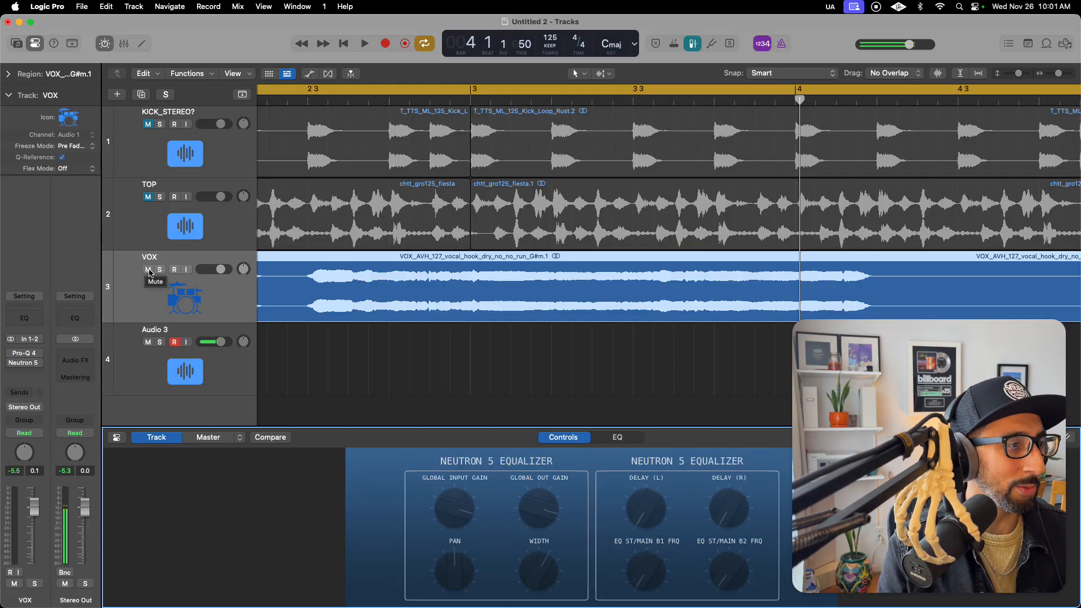
Switch to Firefox and look over the FabFilter Shop and the Google results for Neutron 5 Black Friday offers
mouse_move(3, 228)
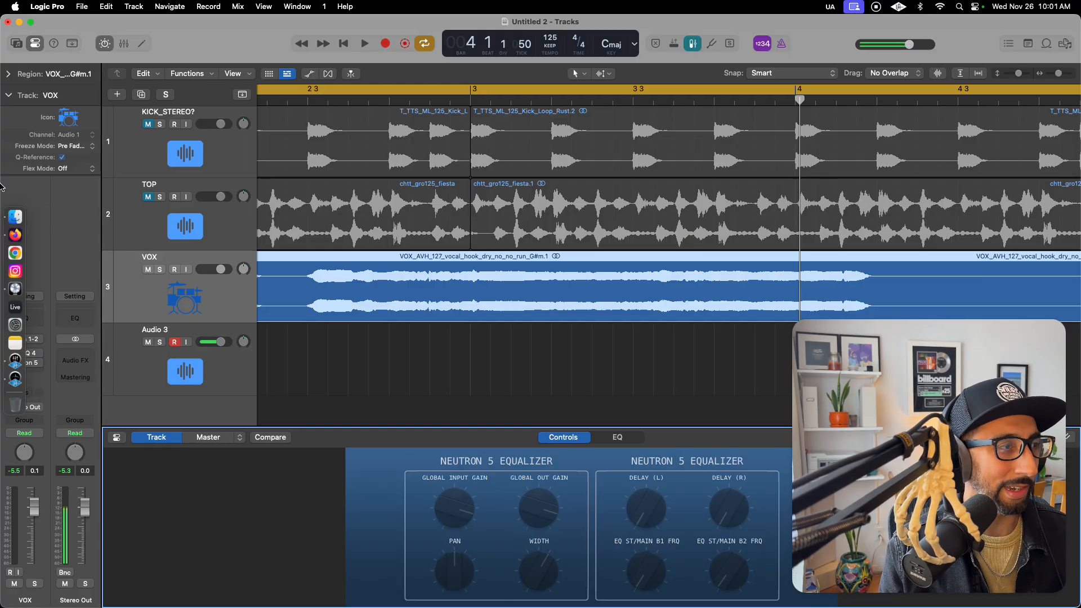
left_click(12, 236)
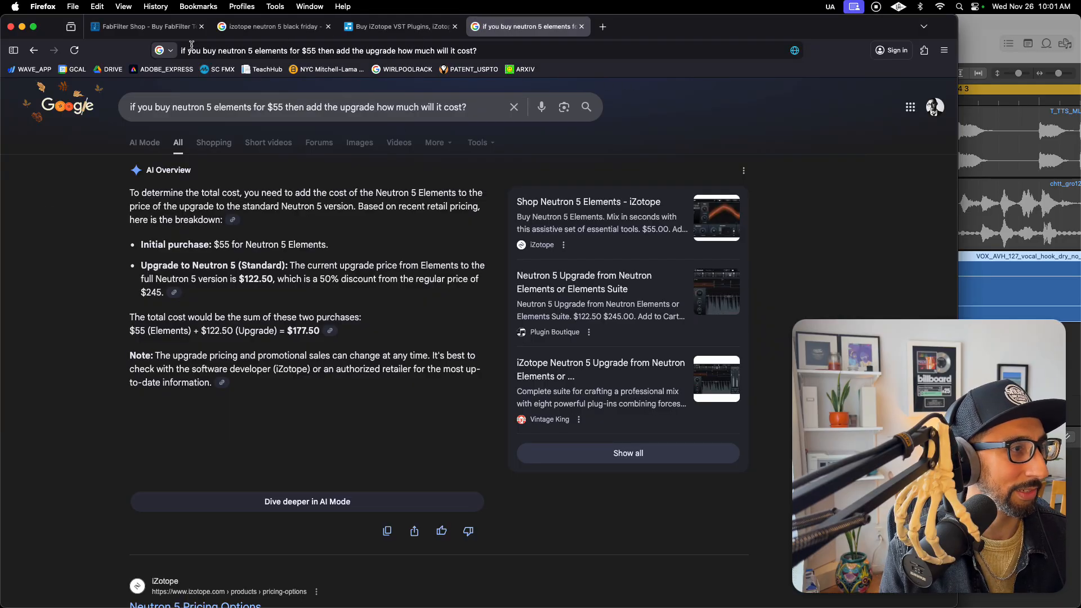
left_click(164, 29)
left_click(260, 28)
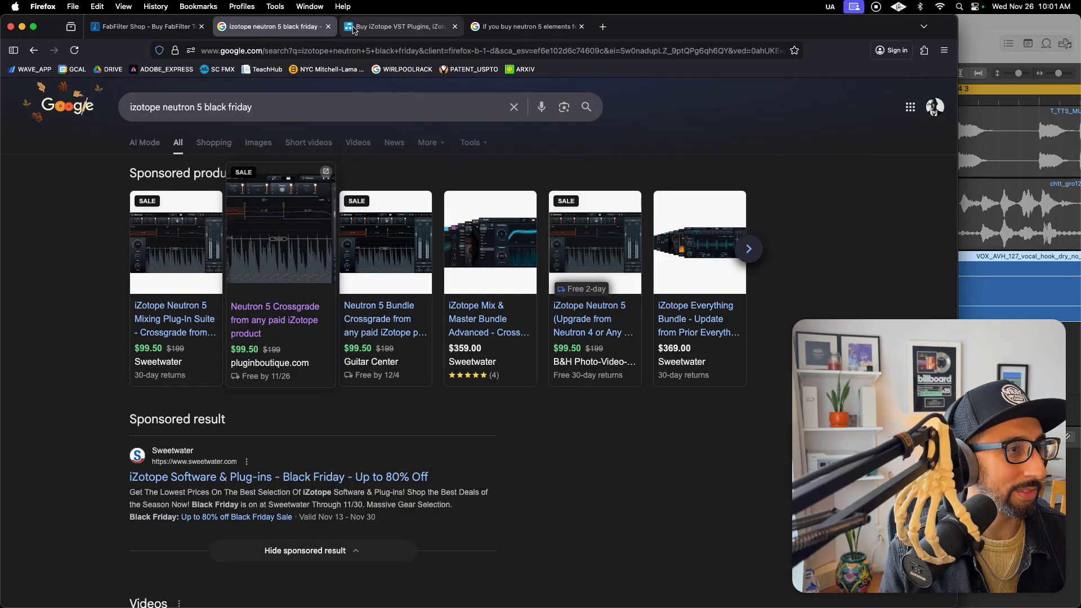
Examine the Neutron 5 update, upgrade, crossgrade, full and Elements offers on the Plugin Boutique page
left_click(380, 35)
scroll(166, 294, "up", 3)
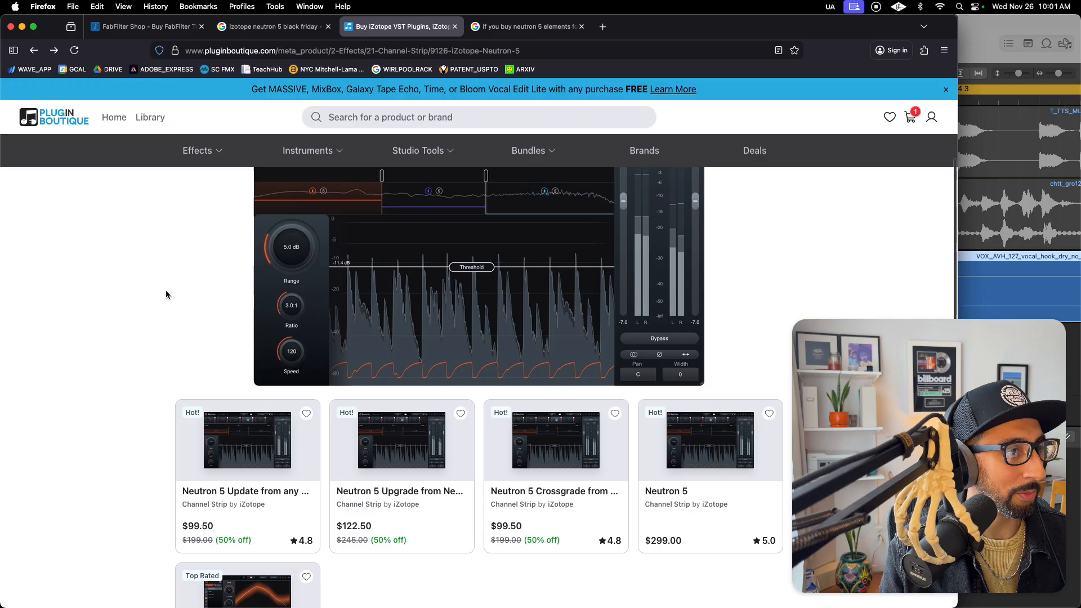
scroll(167, 294, "up", 1)
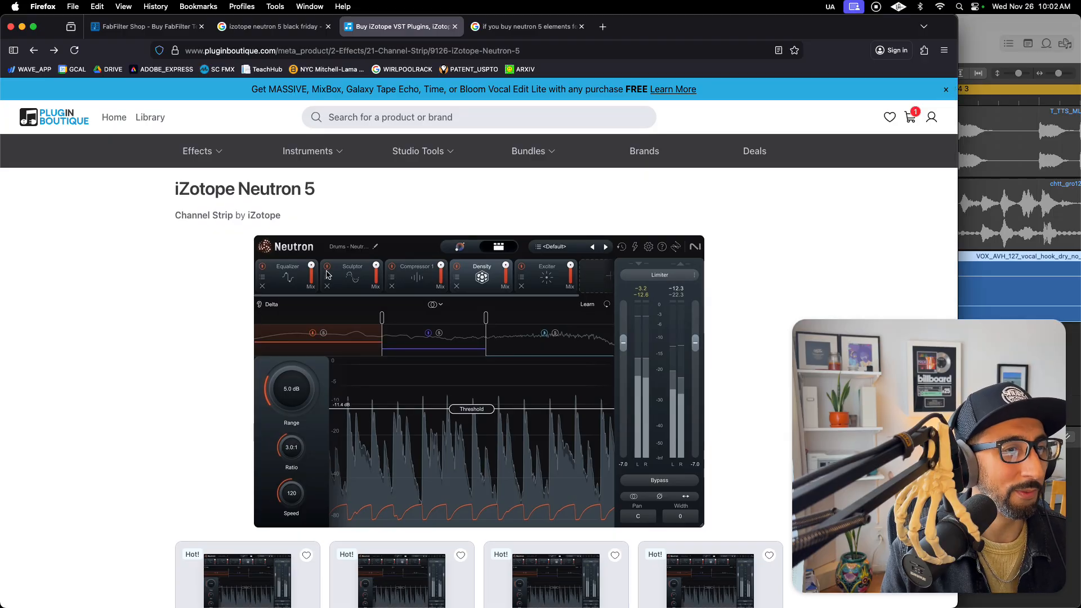
scroll(328, 275, "down", 5)
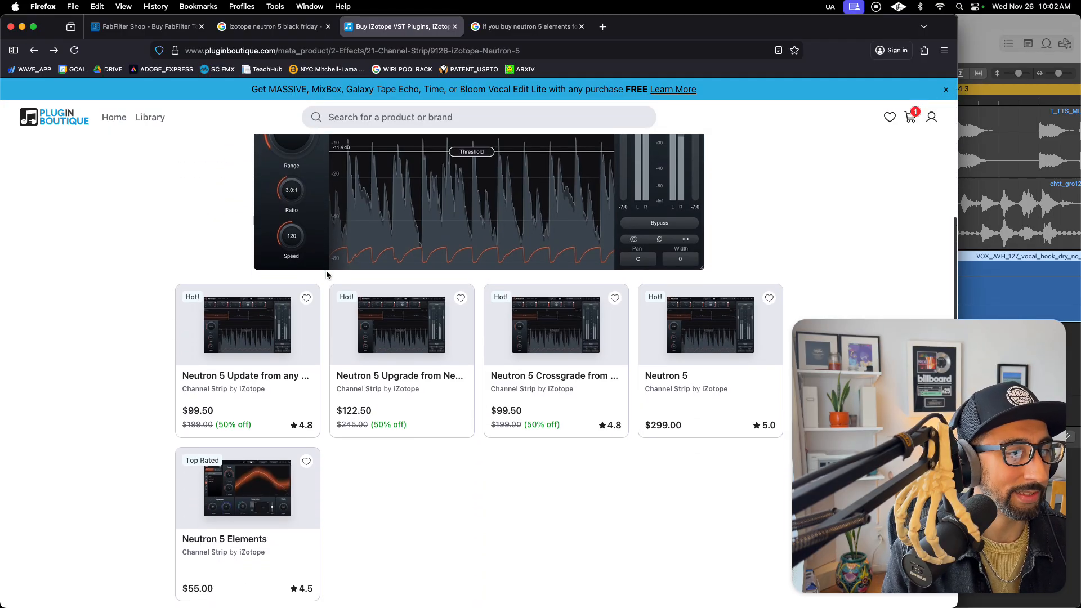
scroll(326, 275, "up", 3)
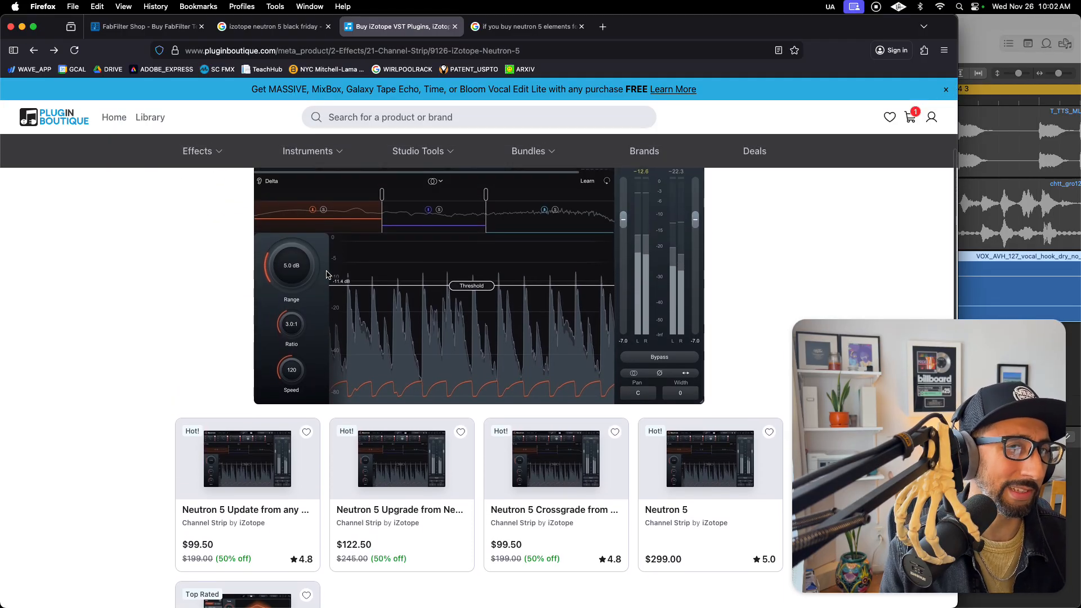
scroll(329, 274, "up", 2)
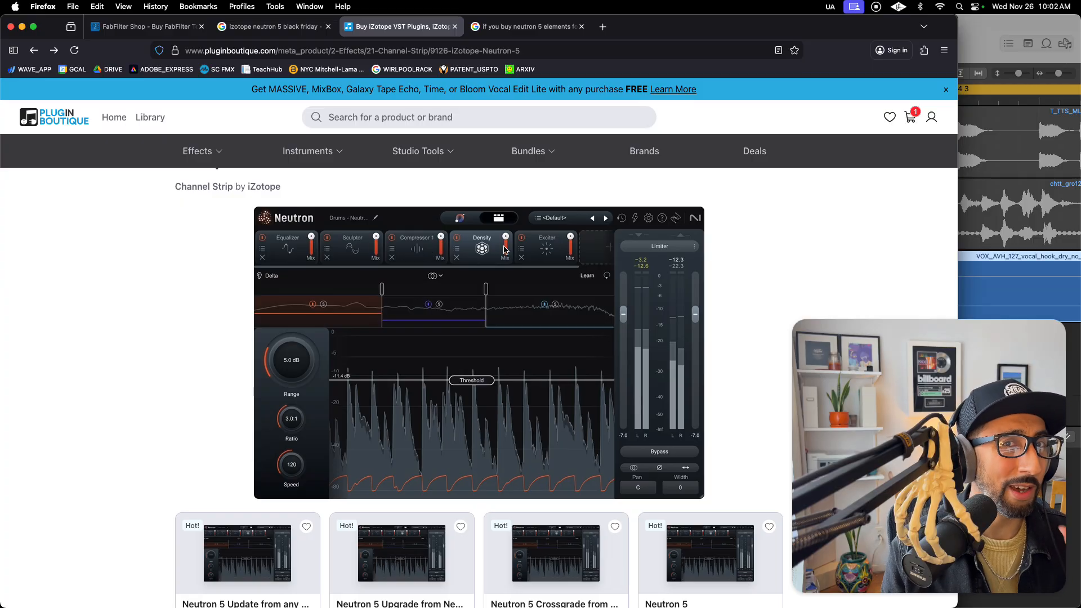
scroll(428, 308, "down", 5)
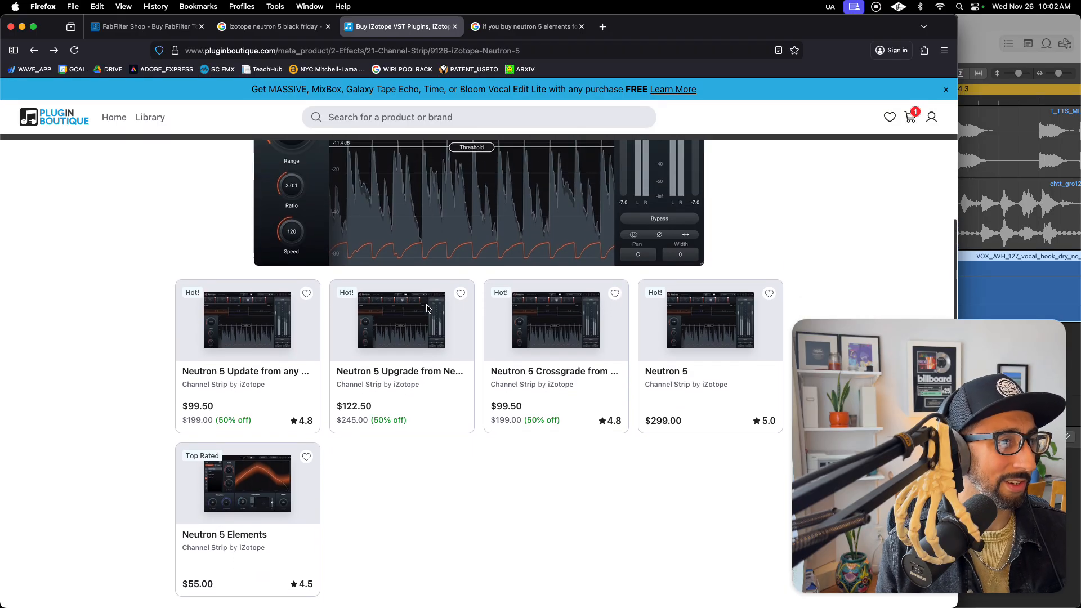
scroll(428, 308, "up", 5)
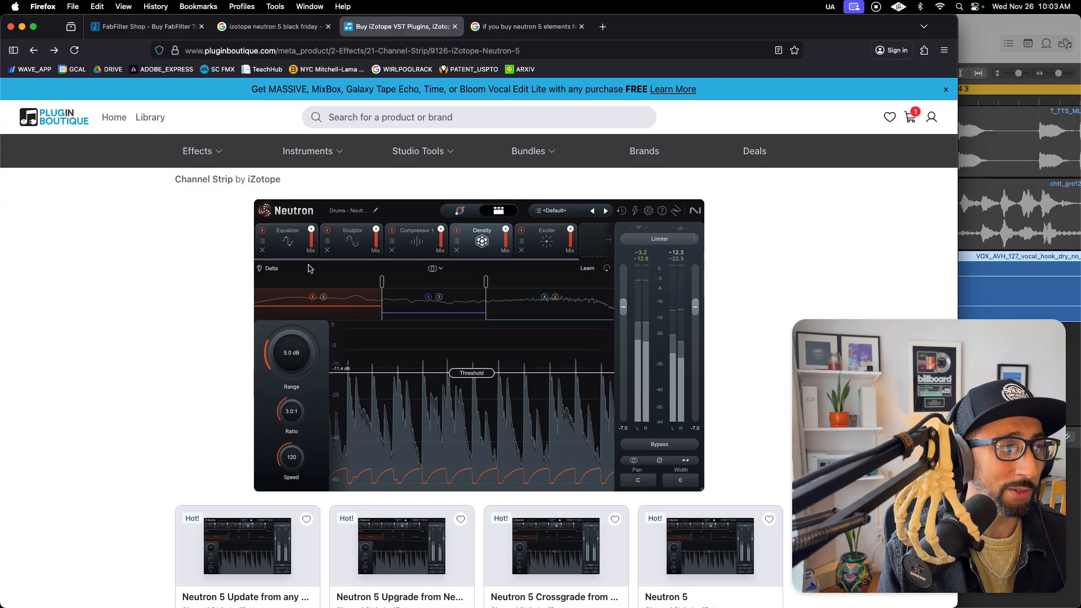
Compare the FabFilter plug-in prices with the Neutron 5 Elements plus upgrade cost, and return to Logic Pro
left_click(153, 27)
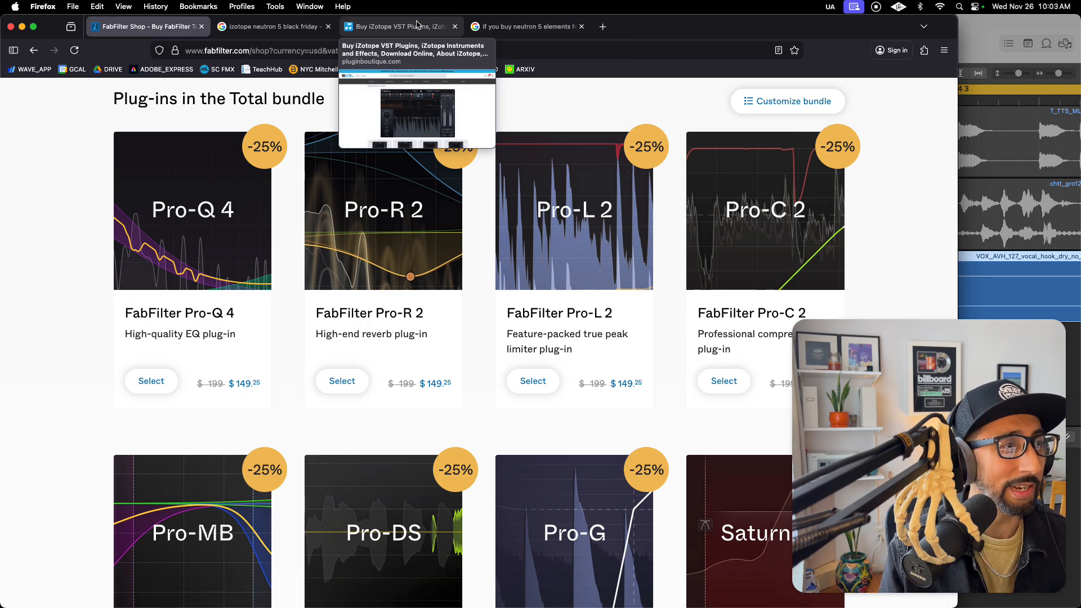
left_click(417, 26)
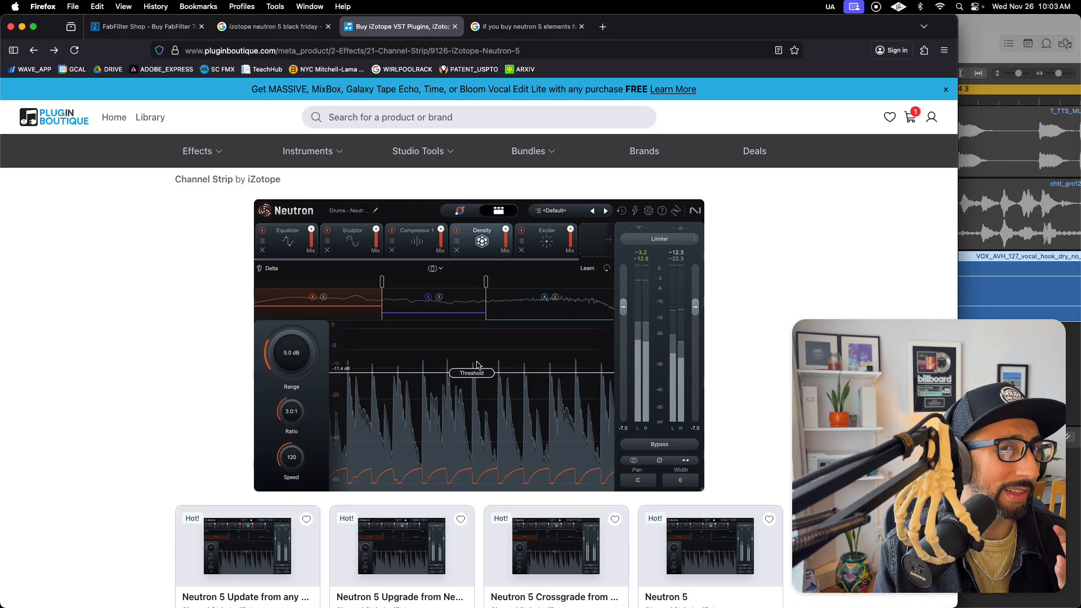
left_click(516, 26)
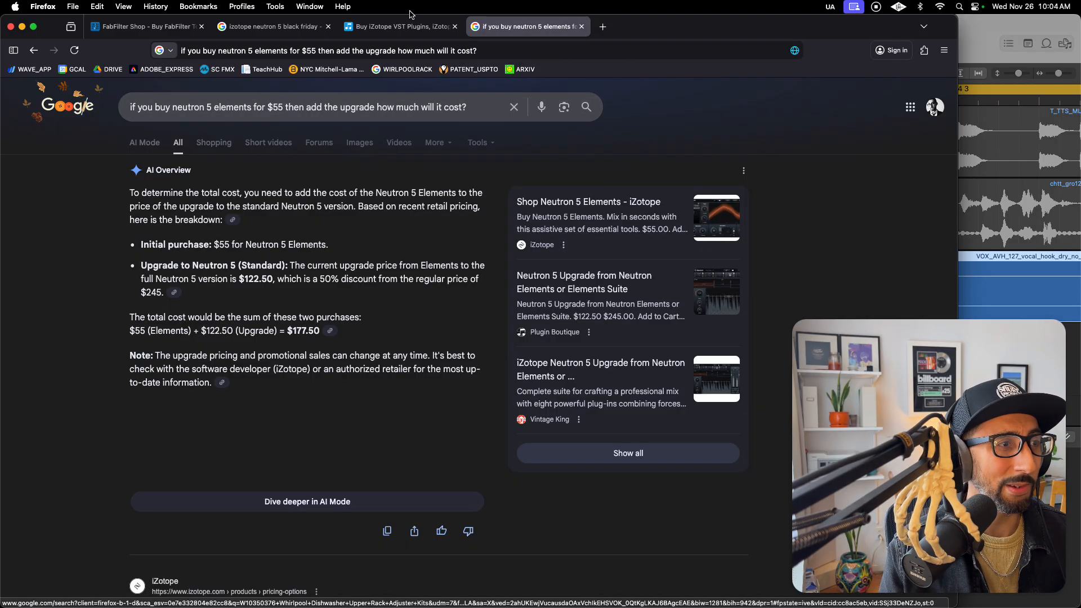
left_click(401, 26)
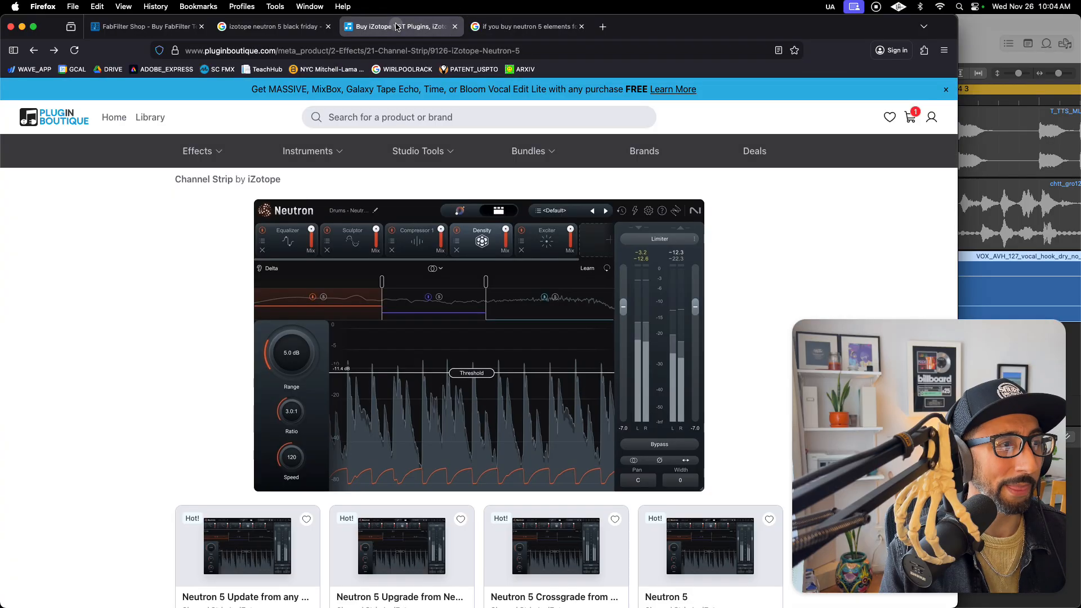
left_click(981, 28)
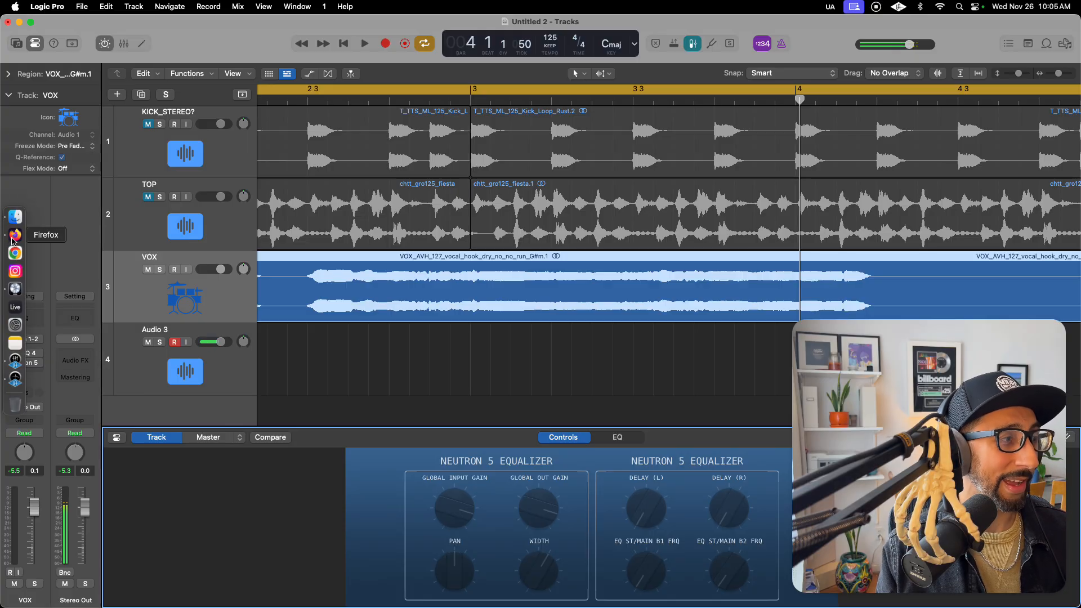
Revisit the FabFilter Shop, Google results and Plugin Boutique Neutron 5 page in Firefox, and switch back to Logic Pro
left_click(12, 241)
left_click(176, 28)
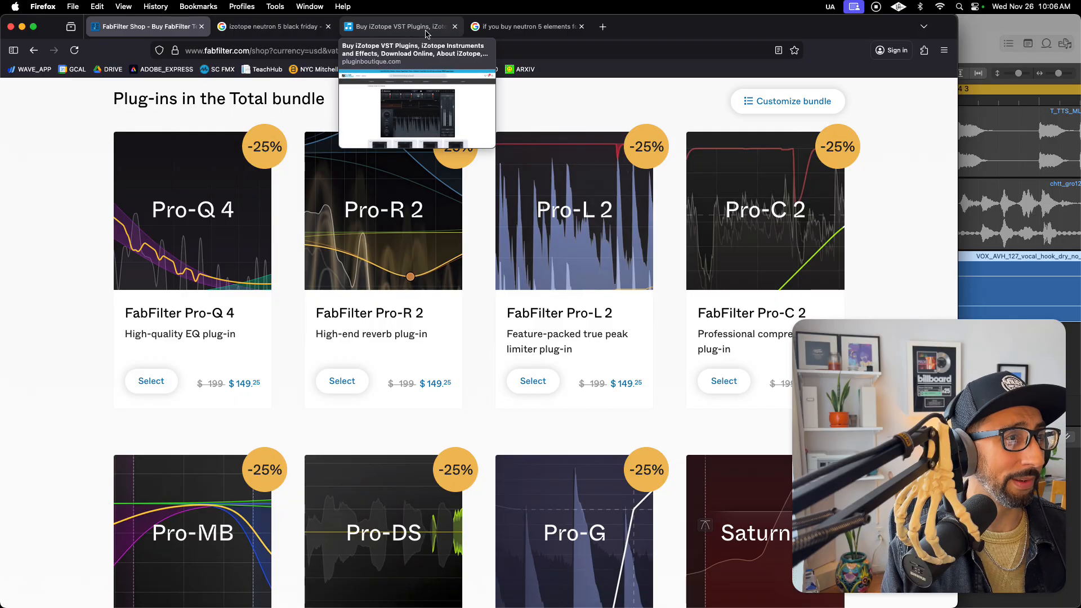
left_click(475, 28)
left_click(311, 31)
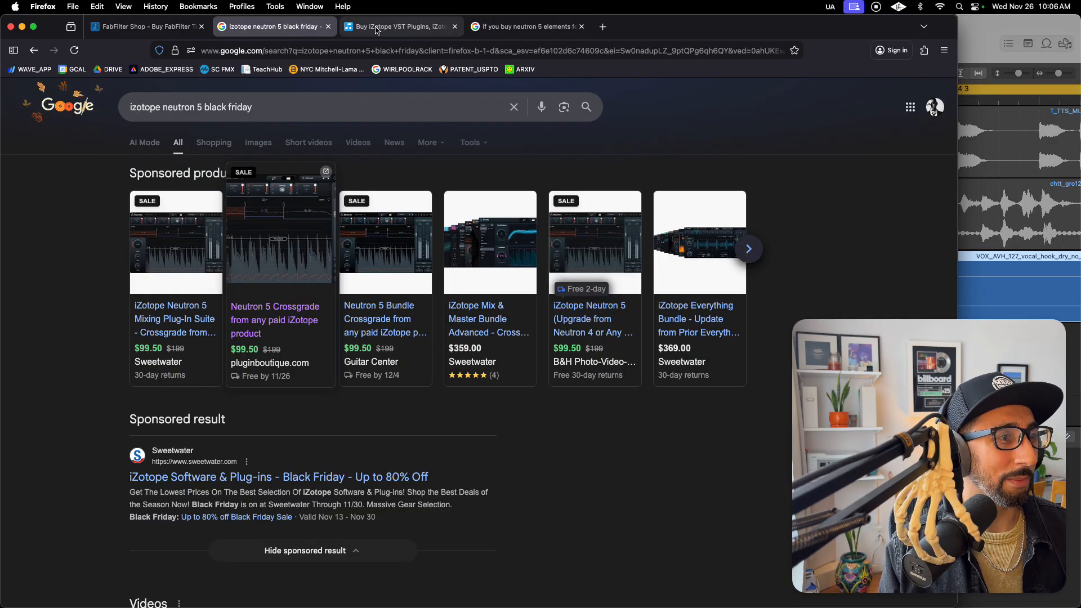
left_click(383, 31)
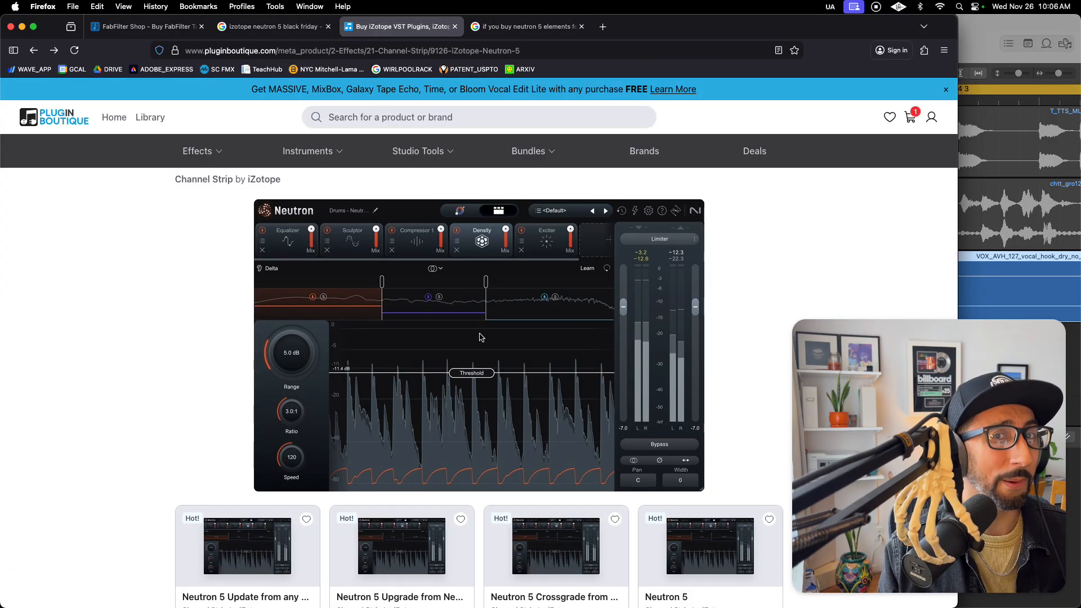
scroll(468, 337, "down", 1)
scroll(468, 337, "up", 1)
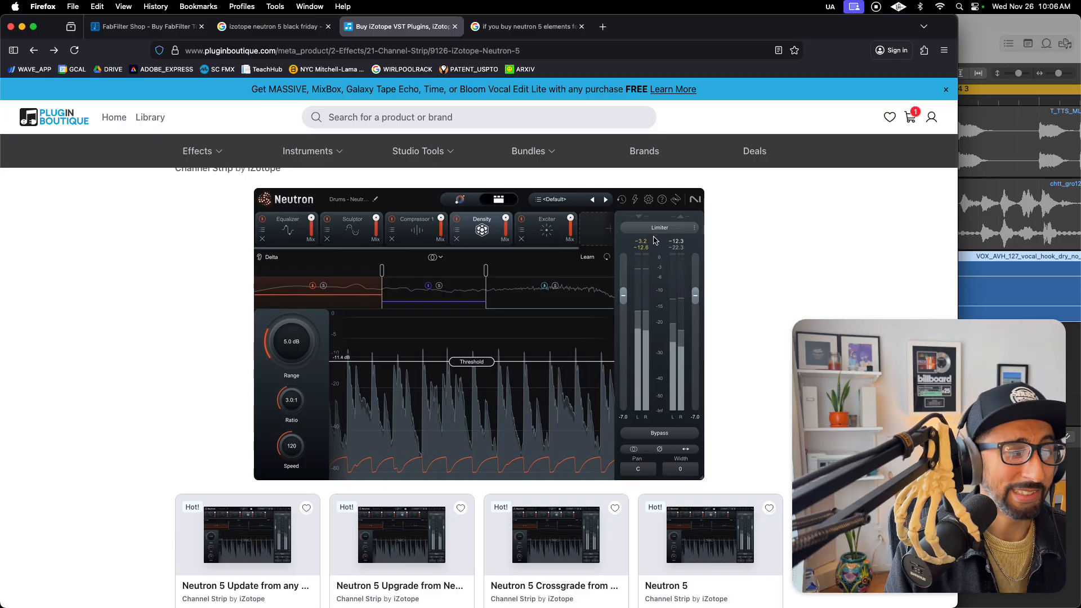
left_click(994, 51)
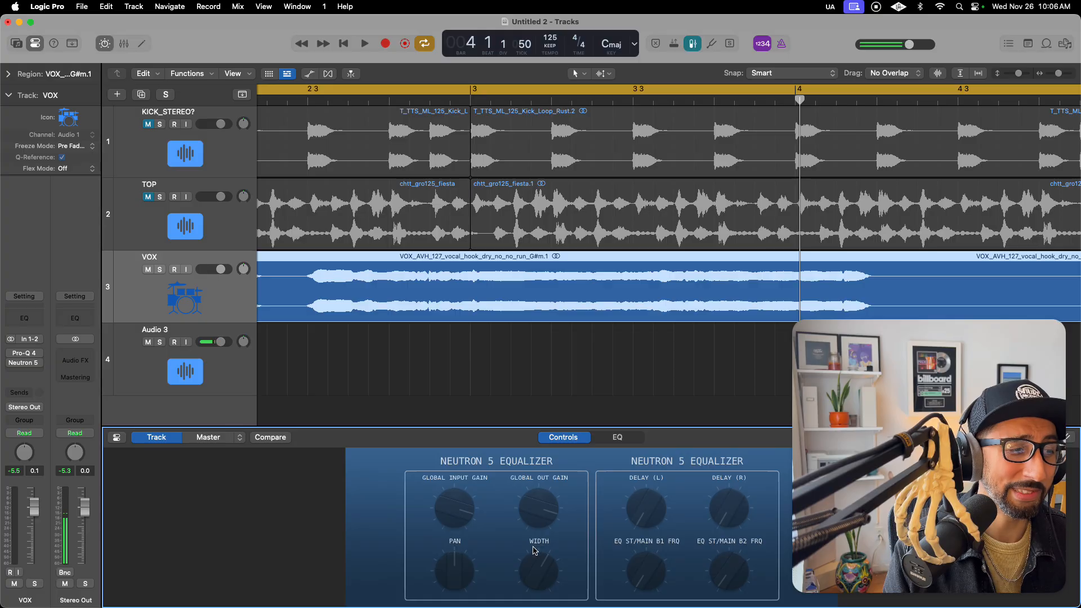